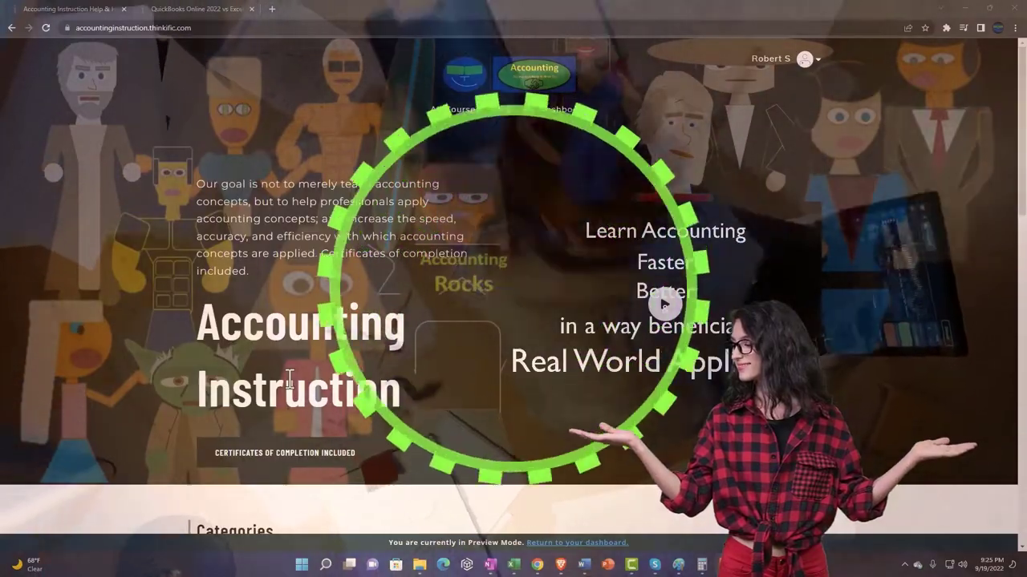
Look through the course categories on the Accounting Instruction site and the lesson list of the QuickBooks Online 2022 course
scroll(142, 446, "down", 6)
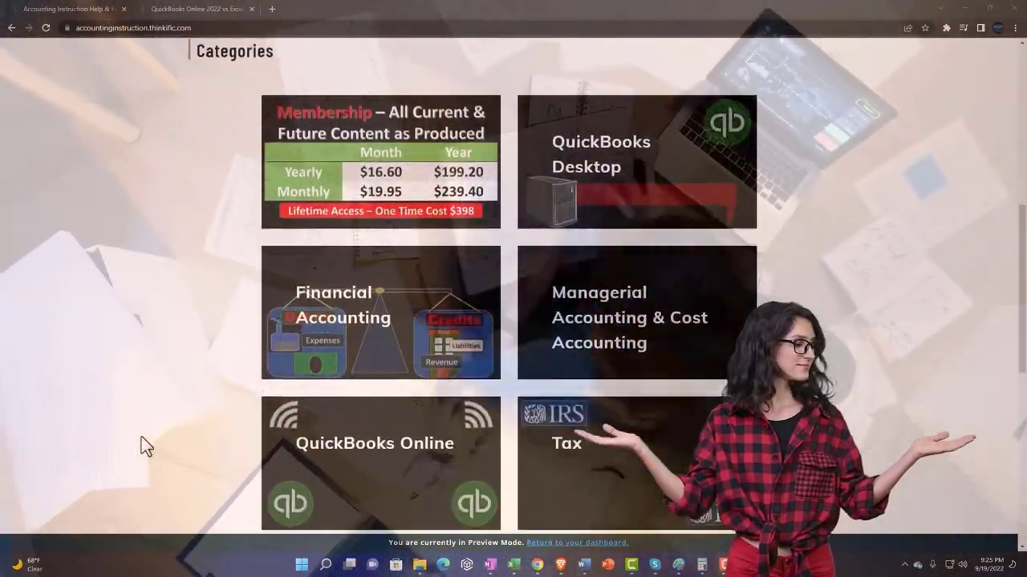
scroll(141, 446, "down", 3)
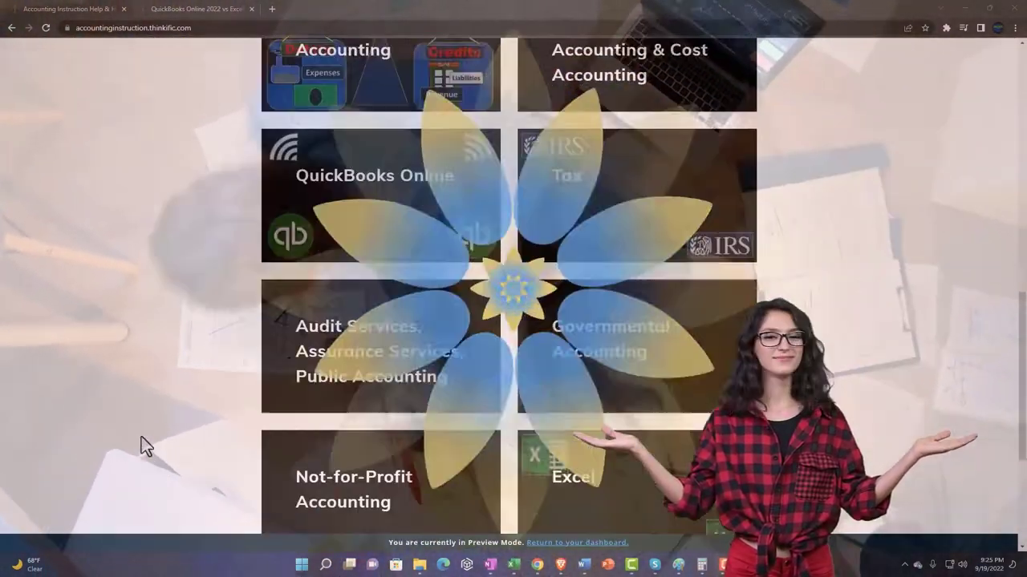
scroll(141, 437, "down", 3)
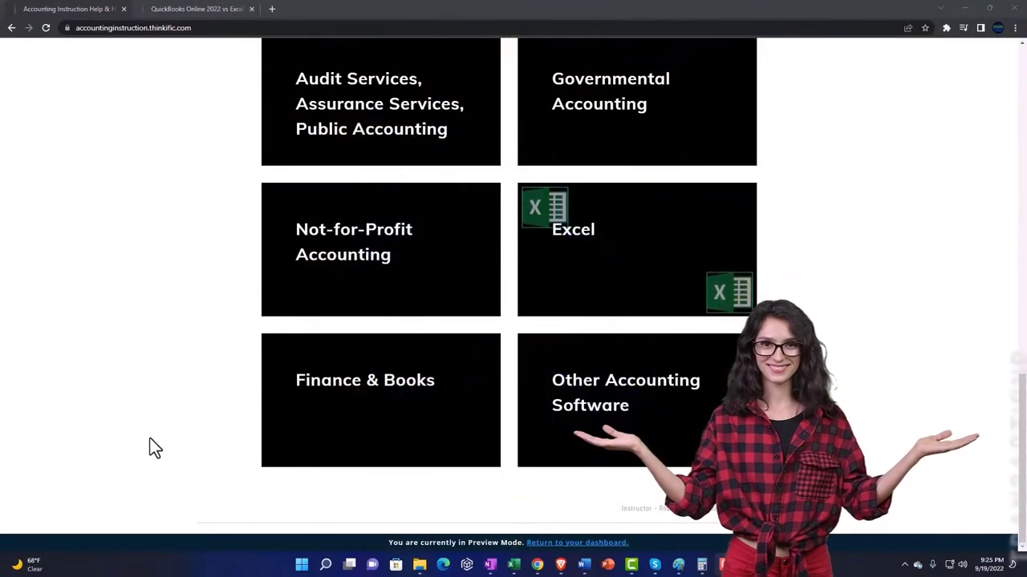
left_click(183, 8)
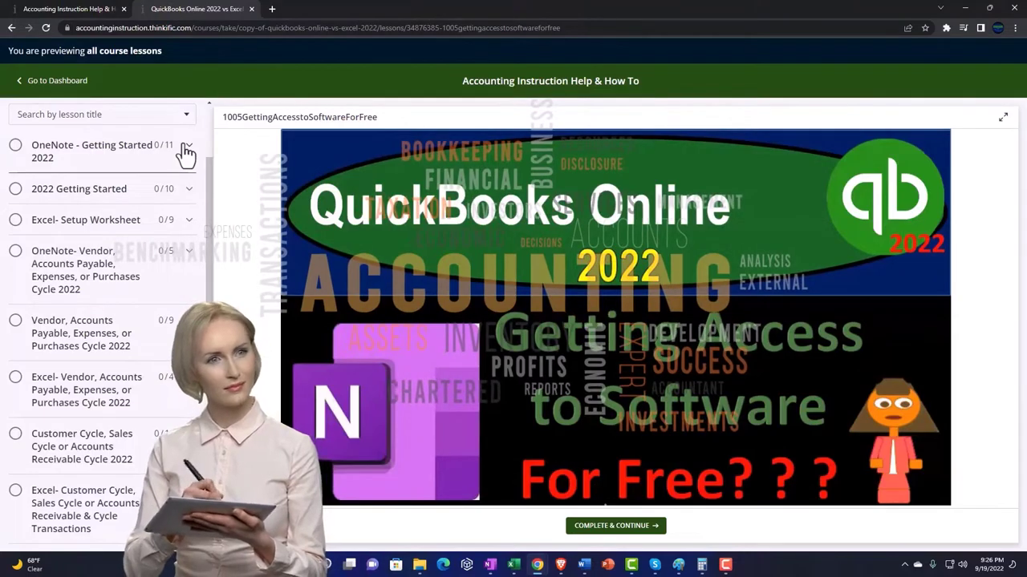
left_click(185, 148)
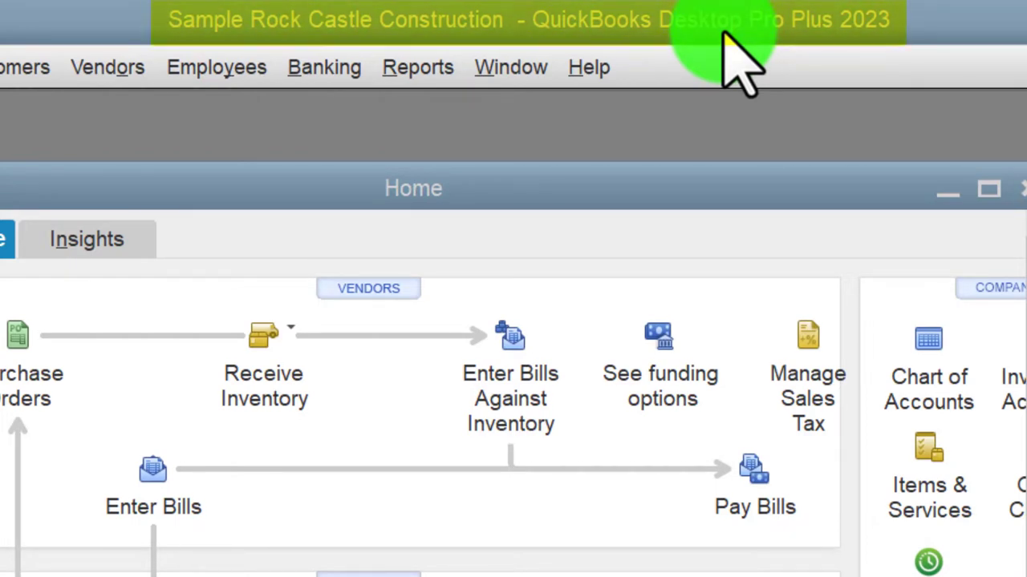
Switch to QuickBooks Desktop with the Rock Castle Construction sample file and maximize the Home window
left_click(988, 189)
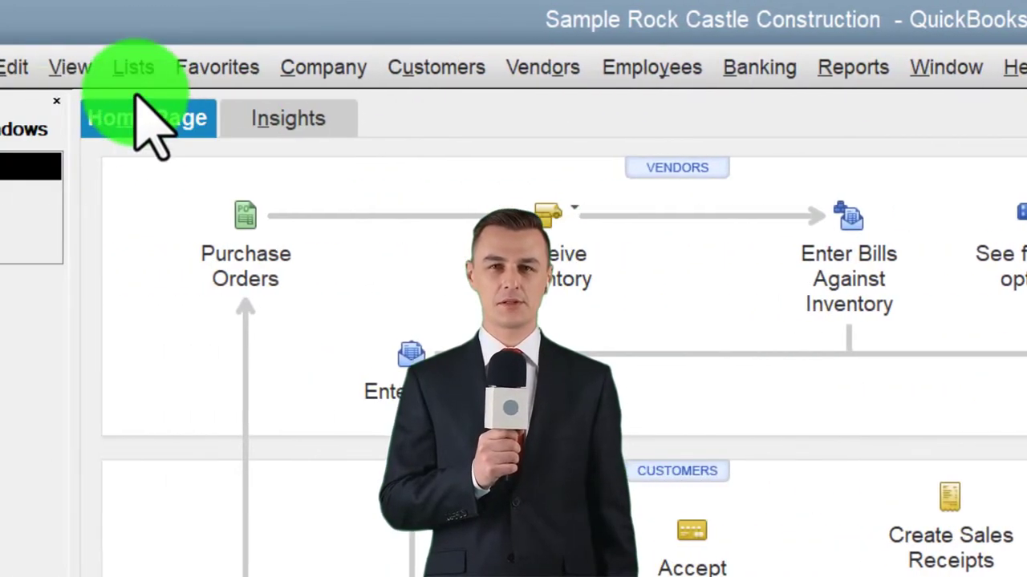
left_click(70, 67)
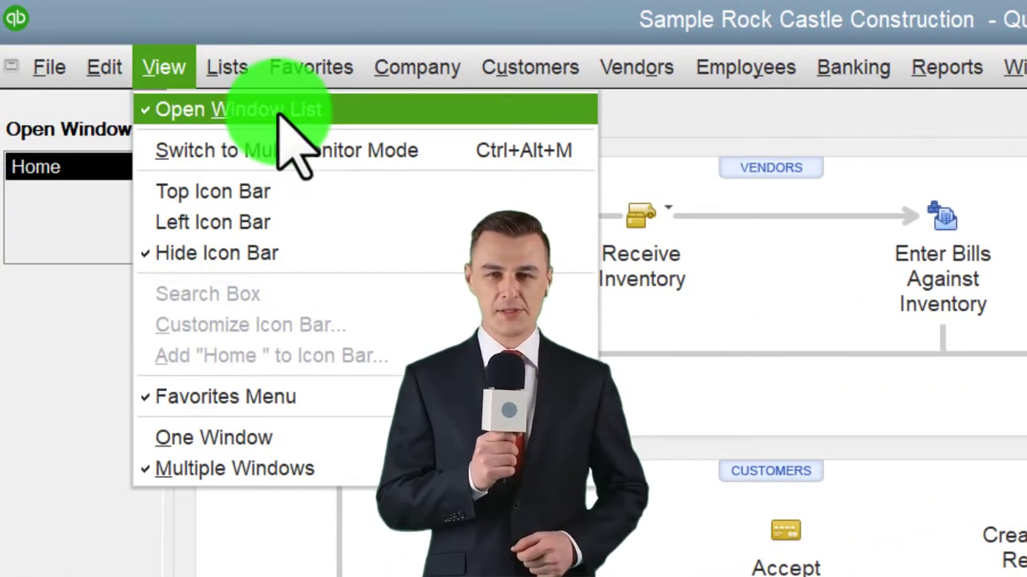
left_click(88, 329)
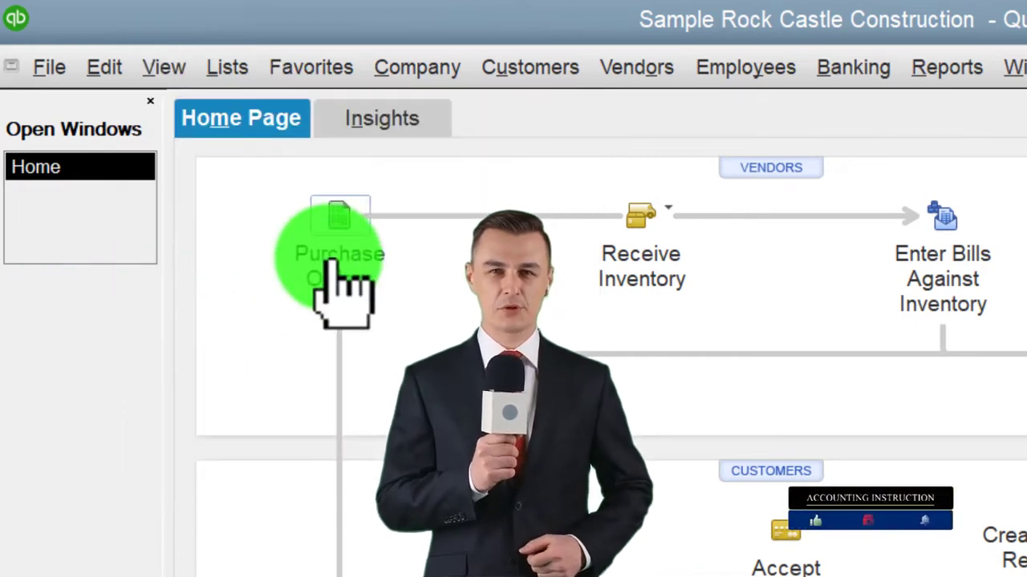
Open the Profit & Loss Standard report and set its date range from 01/01/2024 to 12/31/2024
left_click(948, 71)
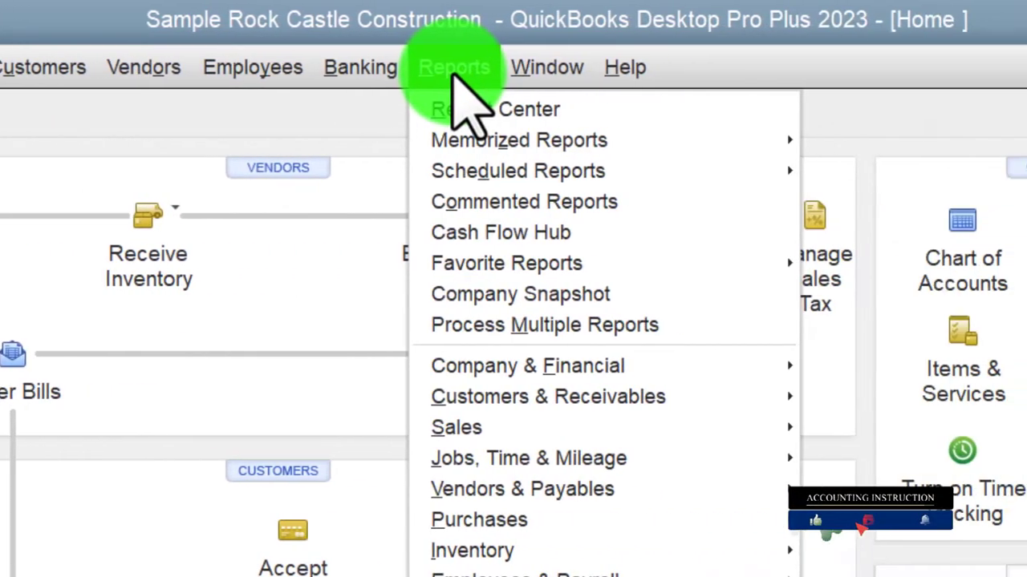
mouse_move(772, 367)
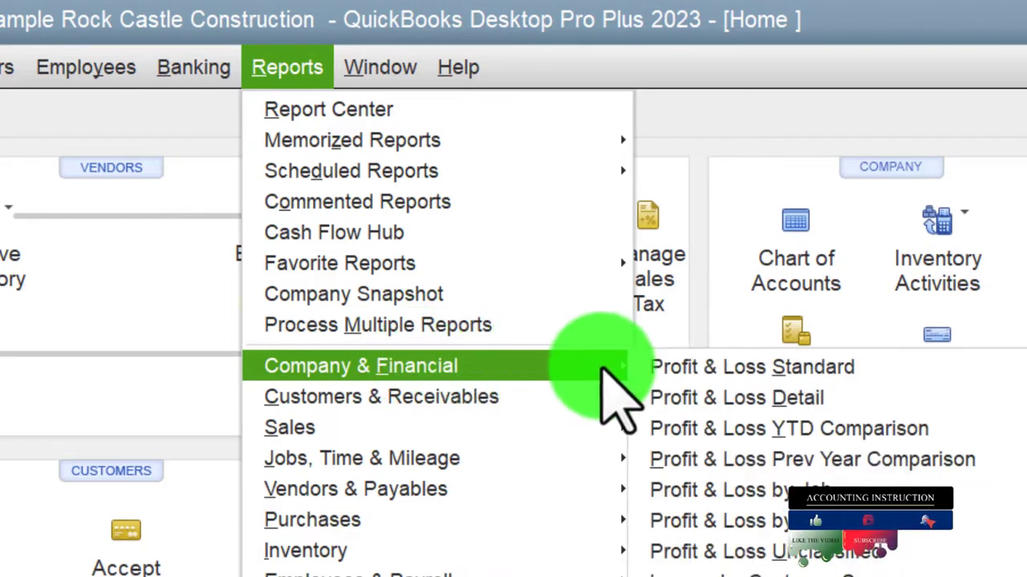
left_click(671, 367)
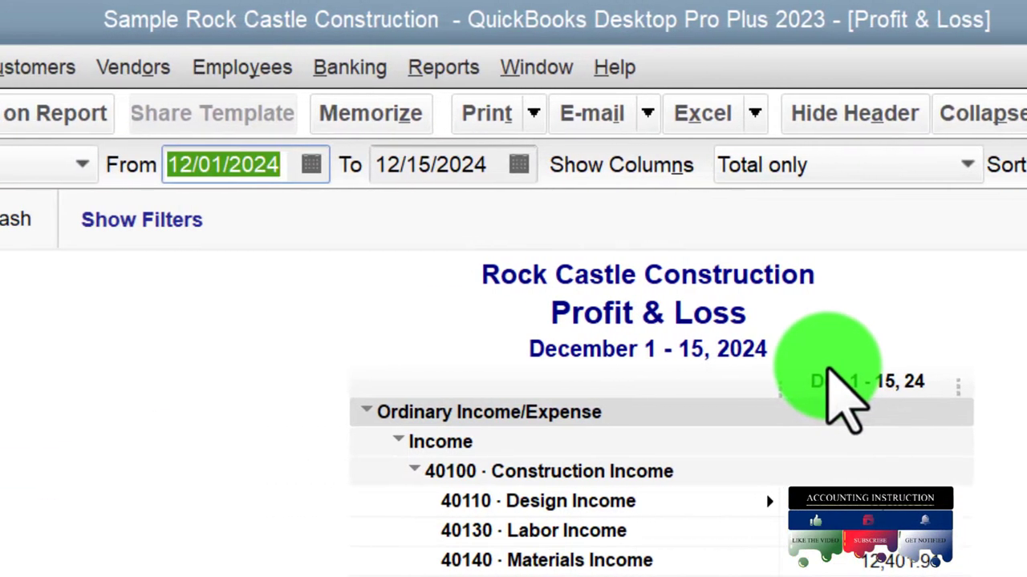
type("010")
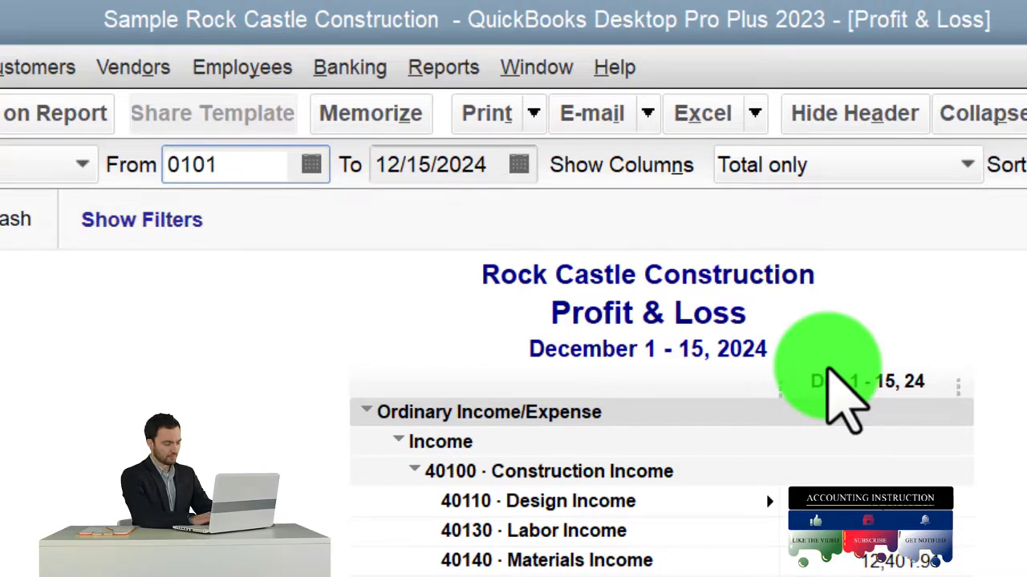
type("12312024")
key("Tab")
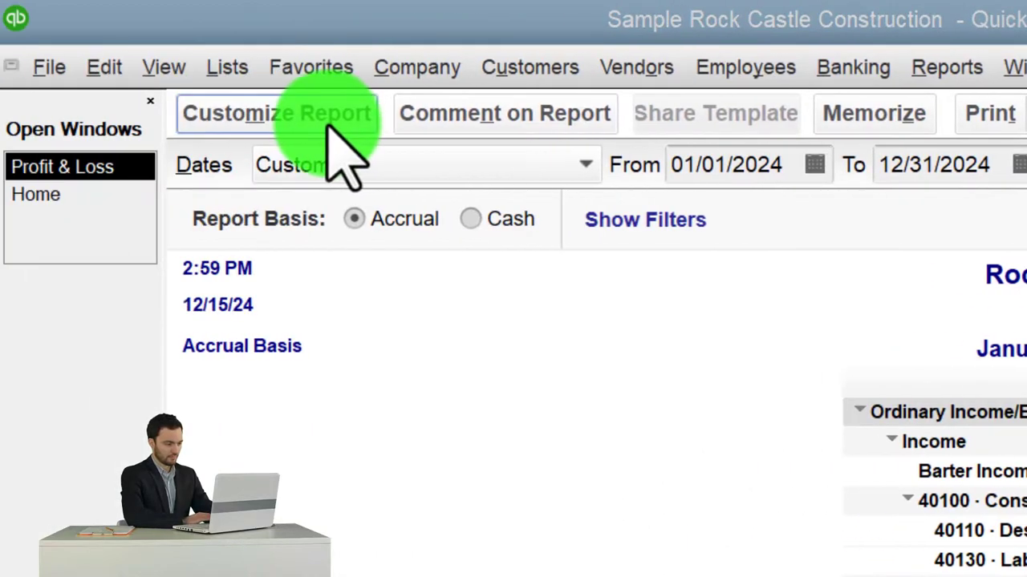
Customize the Profit & Loss report's column label font to size 12 and apply the change to all related fonts
left_click(331, 120)
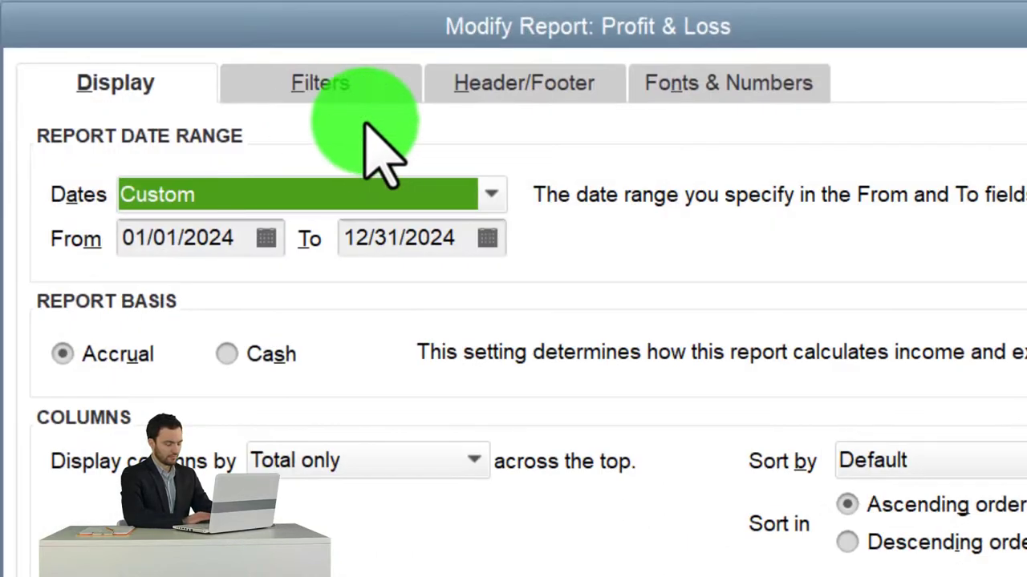
left_click(661, 89)
left_click(565, 518)
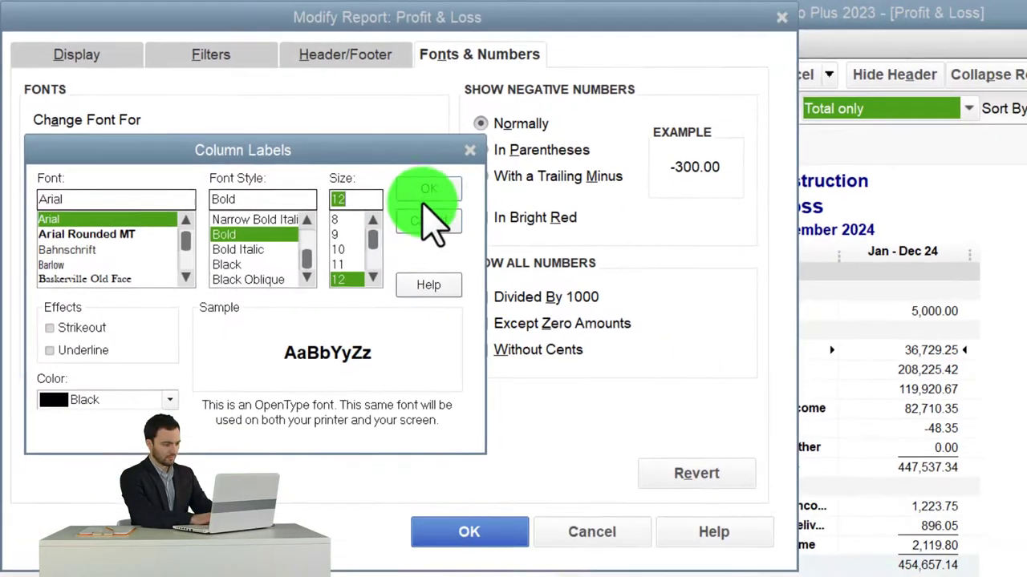
left_click(635, 294)
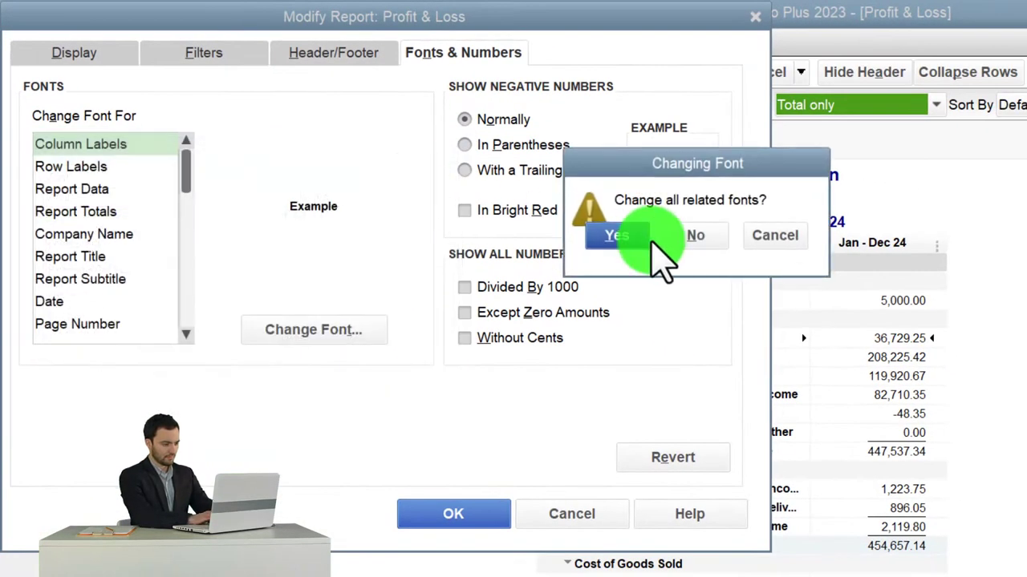
left_click(640, 241)
left_click(439, 511)
Open the Balance Sheet Standard report and set its dates to This Fiscal Year
left_click(606, 44)
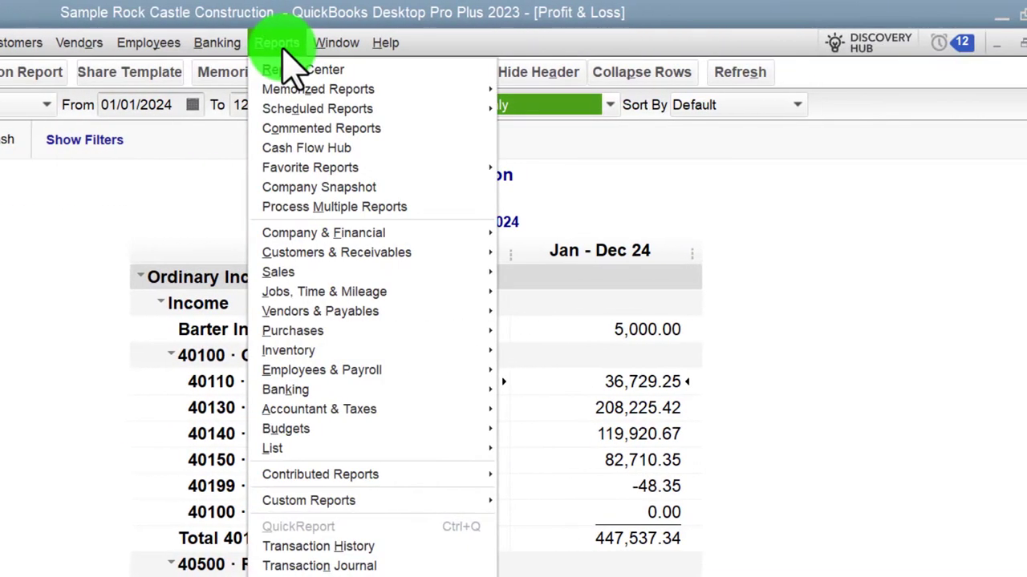
left_click(355, 232)
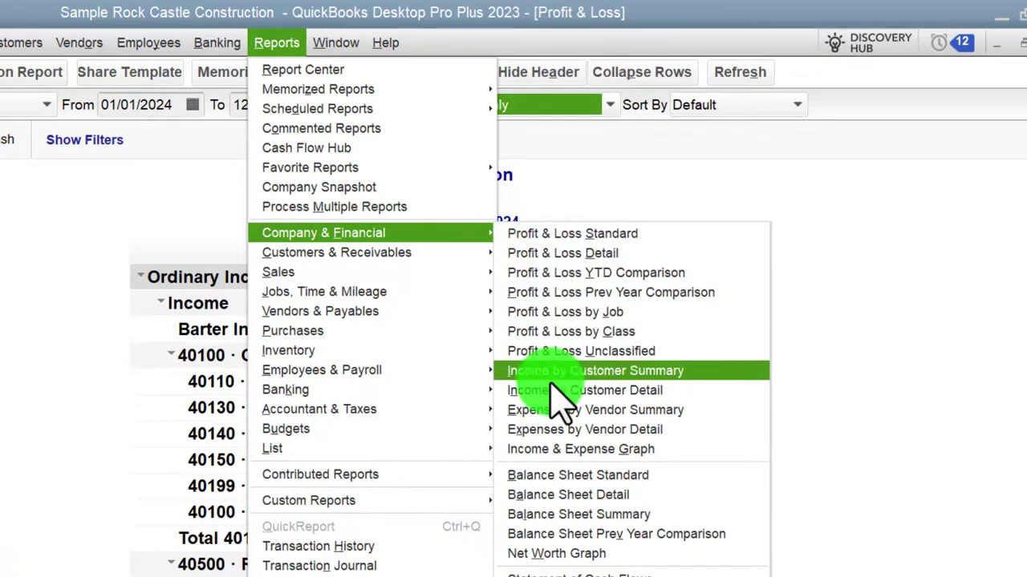
left_click(561, 475)
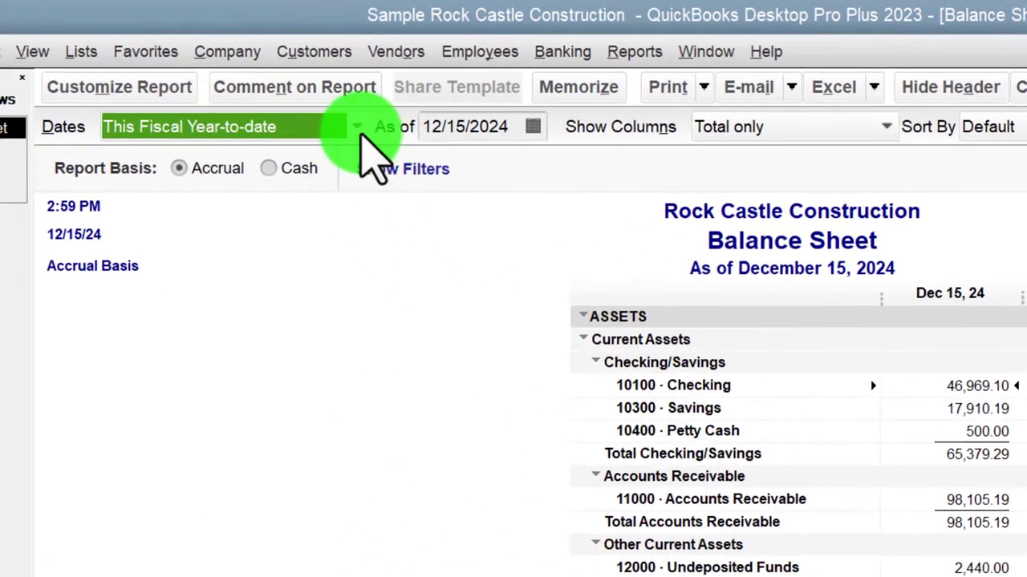
left_click(359, 132)
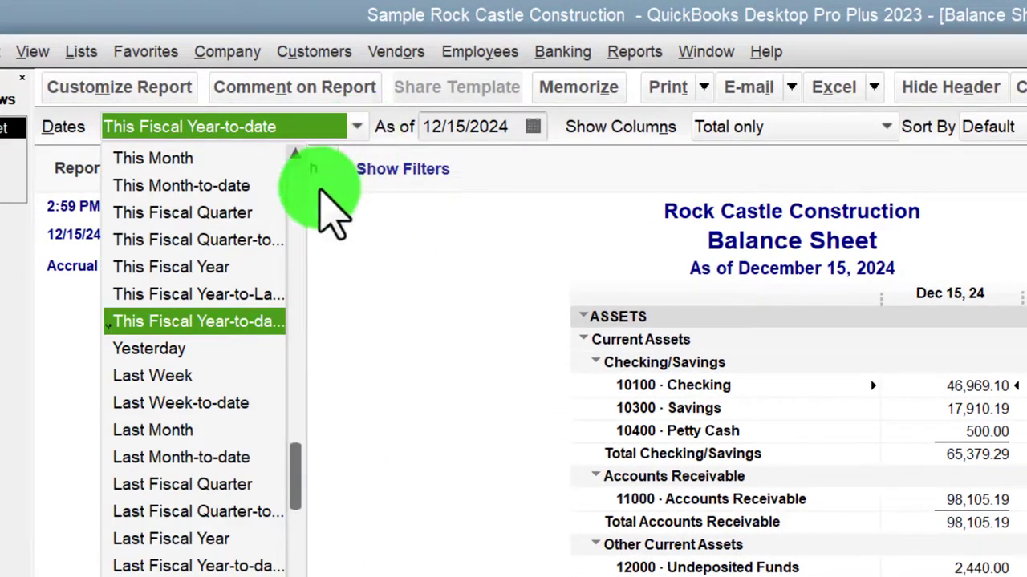
left_click(204, 267)
Customize the Balance Sheet's column label font to size 12 and apply the change to all related fonts
left_click(92, 90)
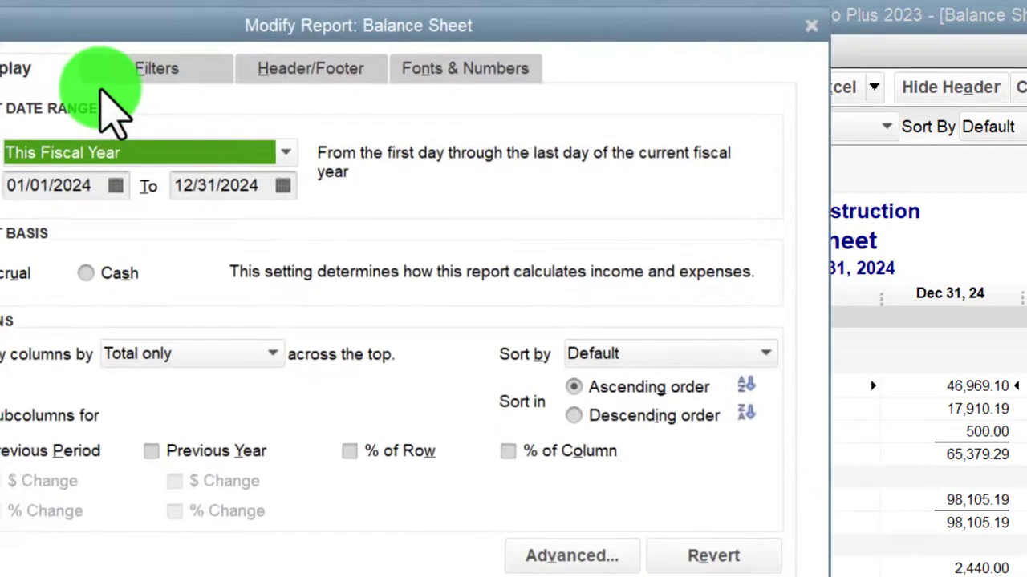
left_click(450, 62)
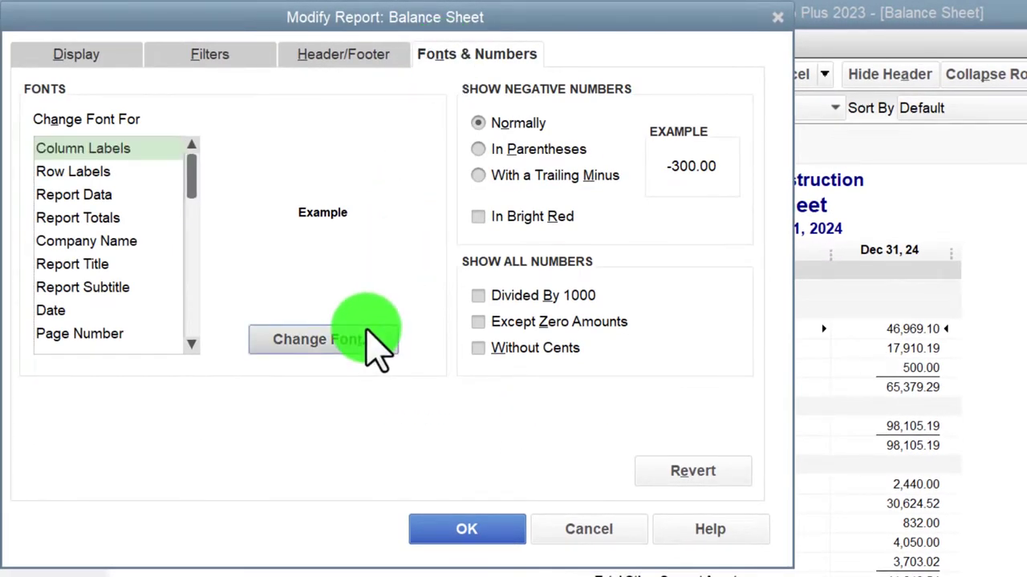
left_click(365, 330)
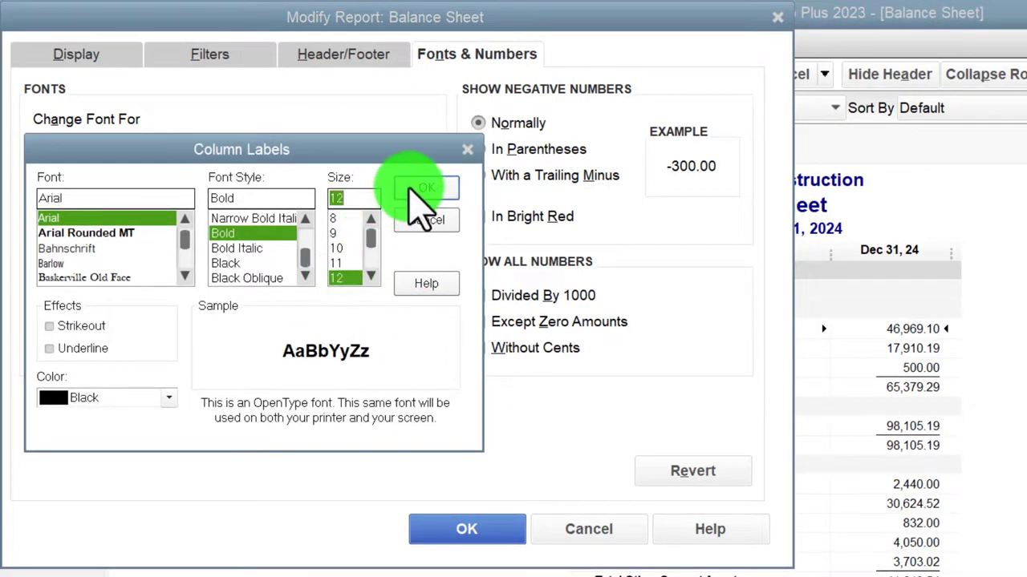
left_click(411, 191)
left_click(633, 243)
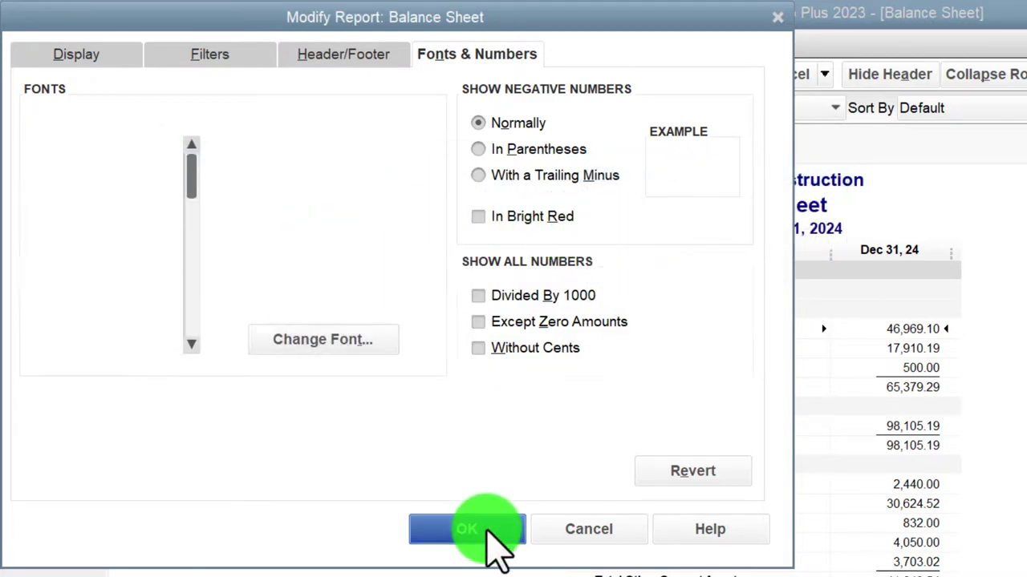
left_click(485, 526)
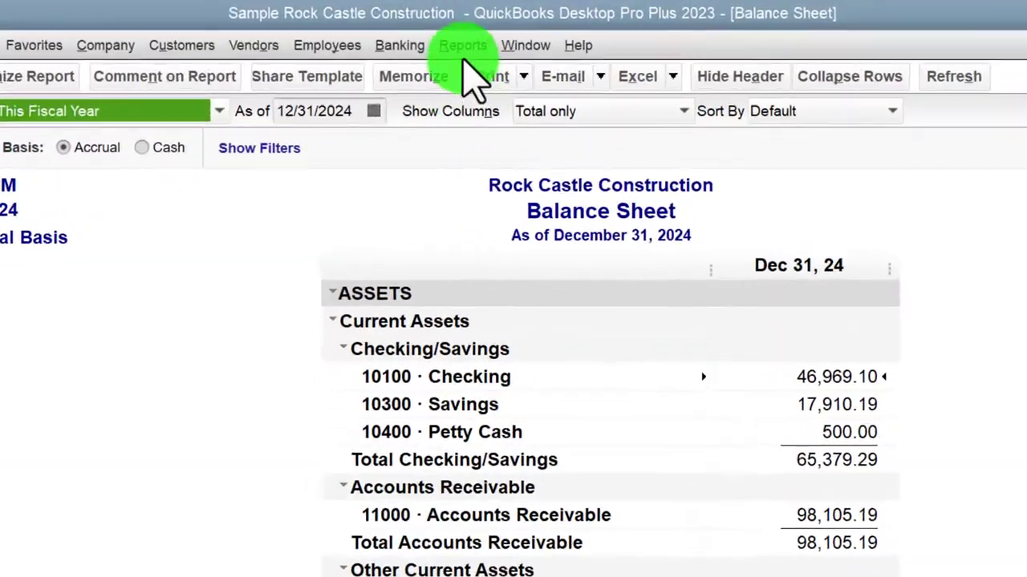
Open the Report Center and maximize its window to view the standard Company & Financial reports
left_click(546, 39)
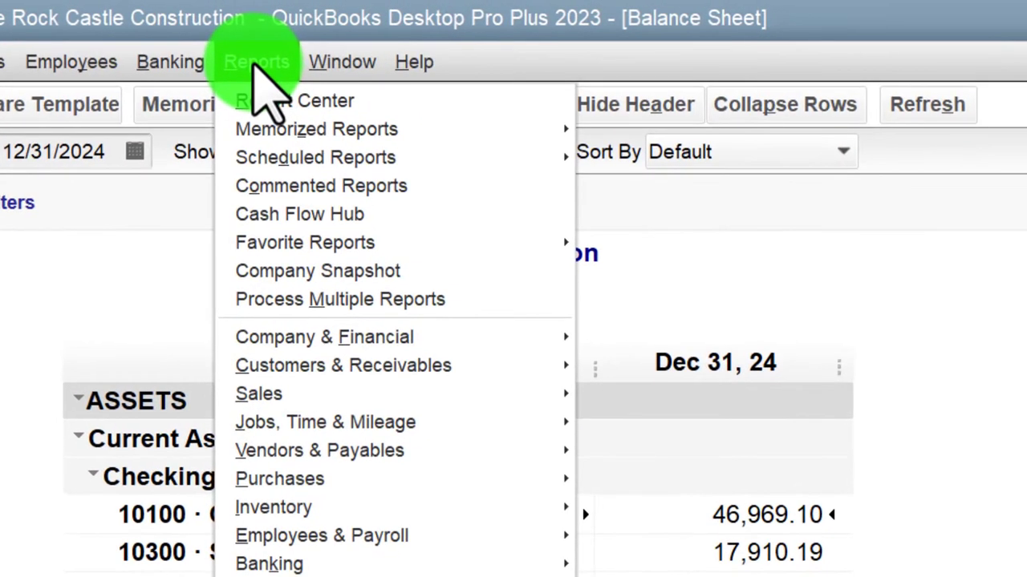
left_click(275, 100)
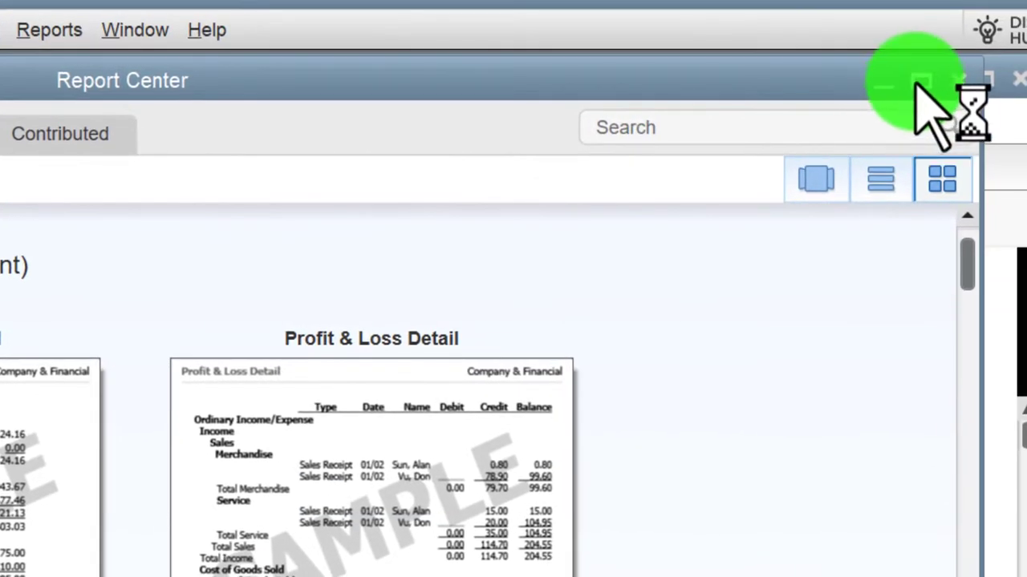
left_click(920, 82)
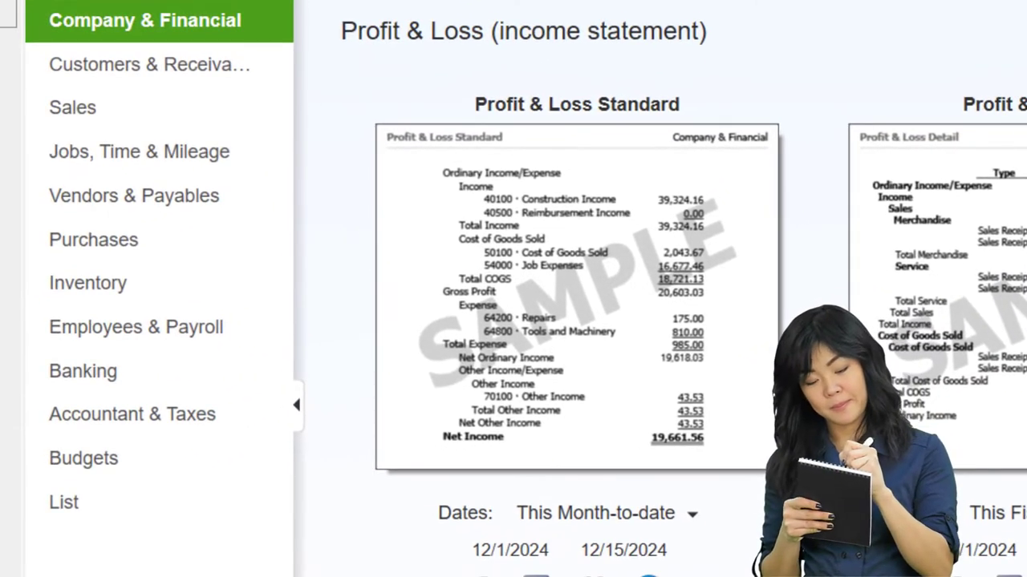
scroll(577, 321, "up", 1)
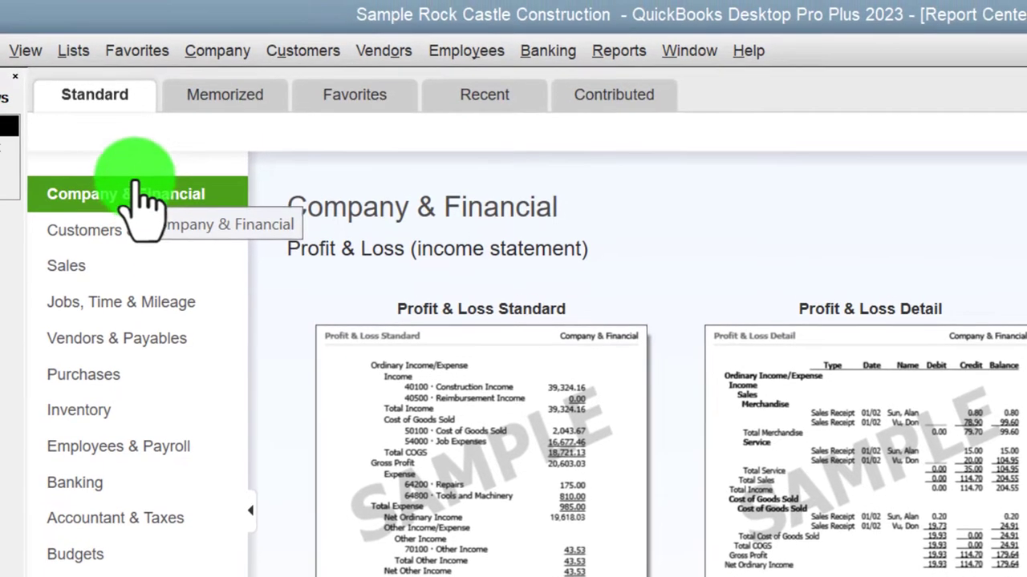
Show the Report Center's memorized reports in list view, review the Client Month End Reports, and open the memorized list for editing
left_click(214, 97)
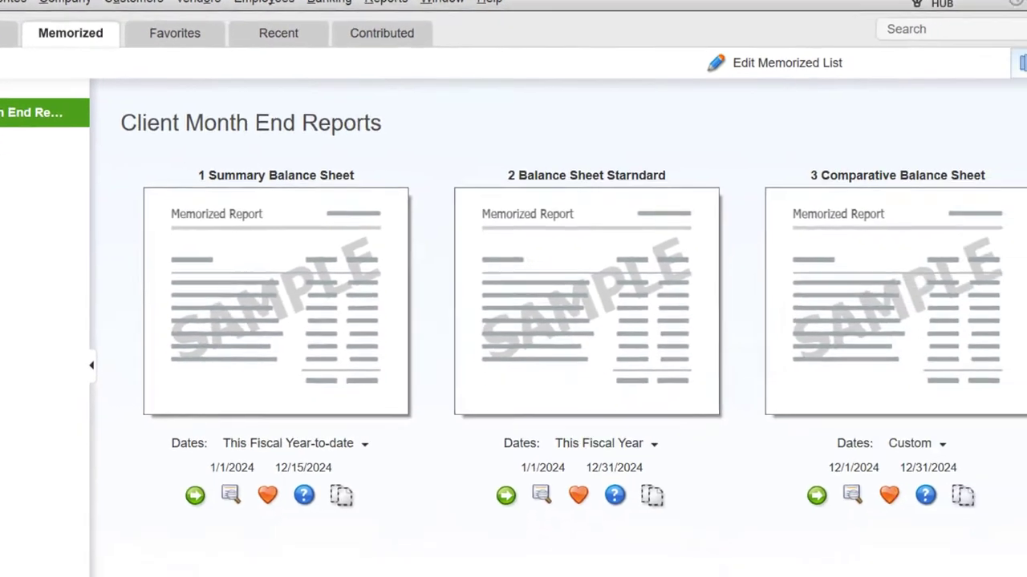
left_click(965, 48)
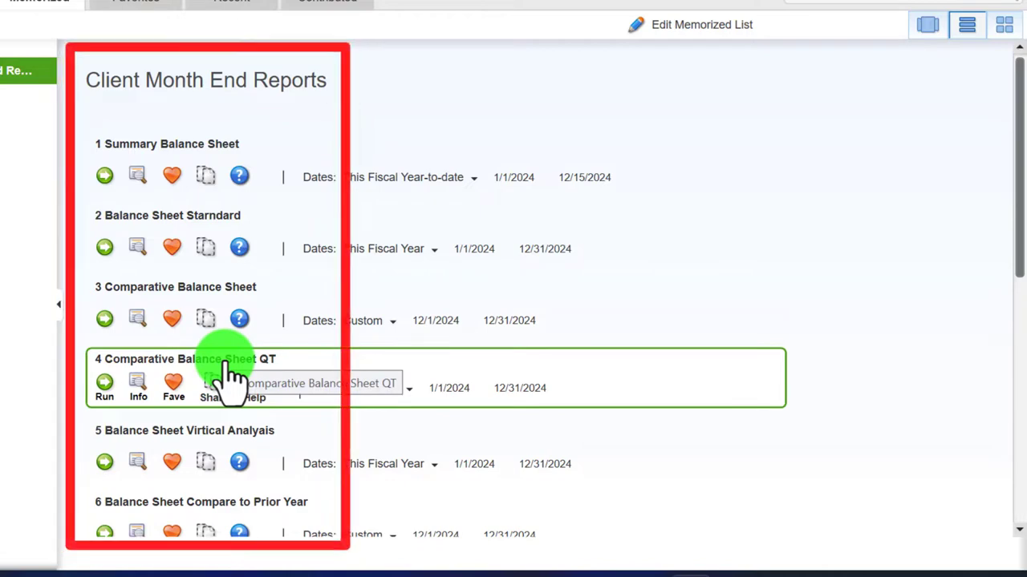
scroll(233, 377, "down", 5)
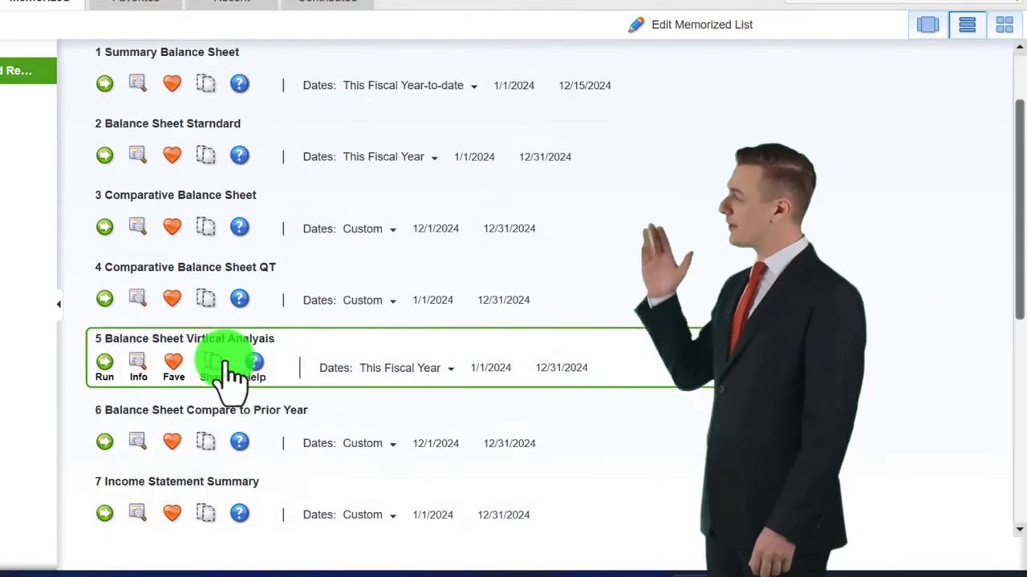
scroll(232, 377, "down", 1)
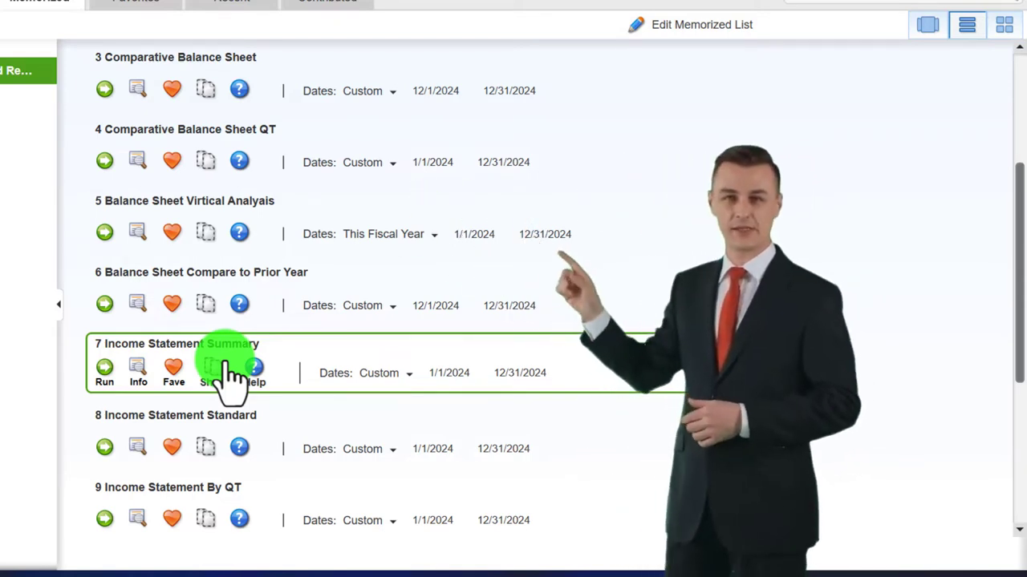
scroll(231, 377, "up", 3)
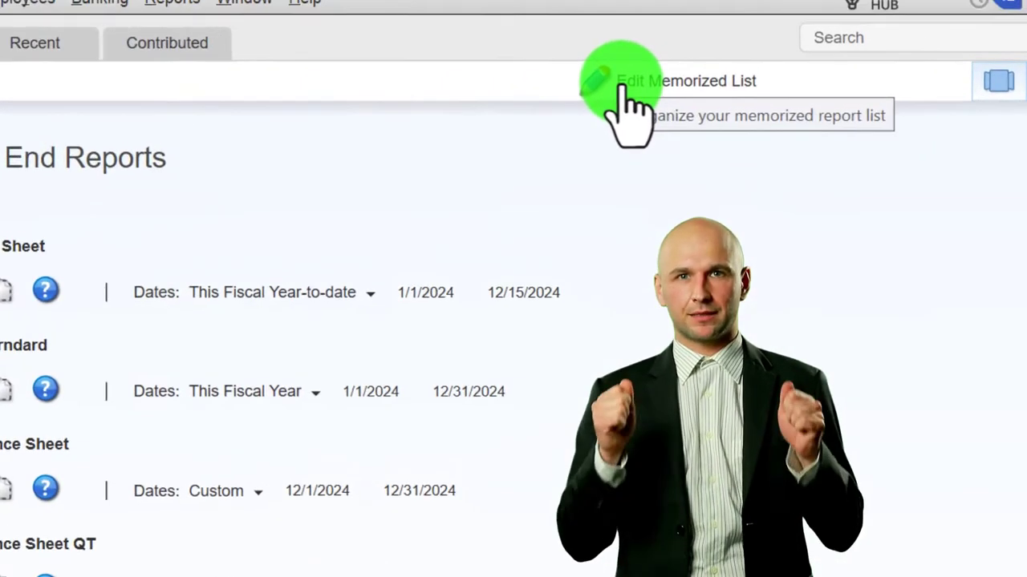
left_click(627, 84)
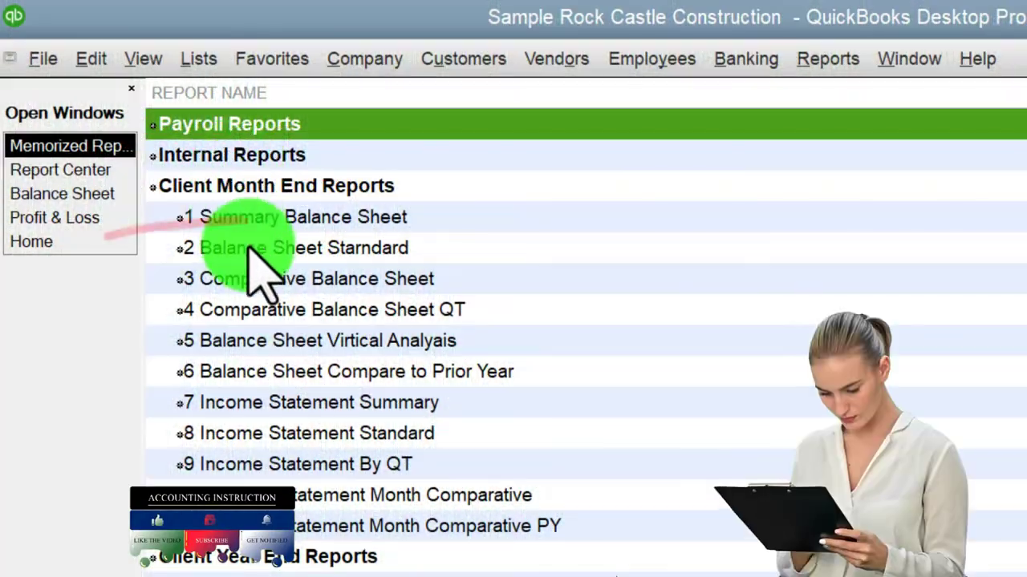
Look over the Client Month End and Internal Reports groups in the memorized report list, and close the list
left_click(250, 247)
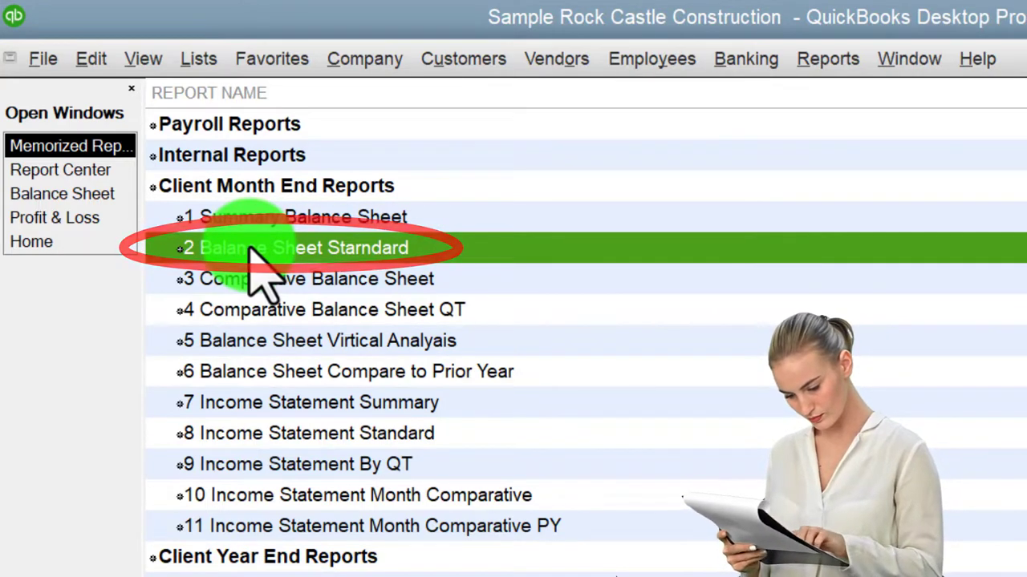
left_click(257, 157)
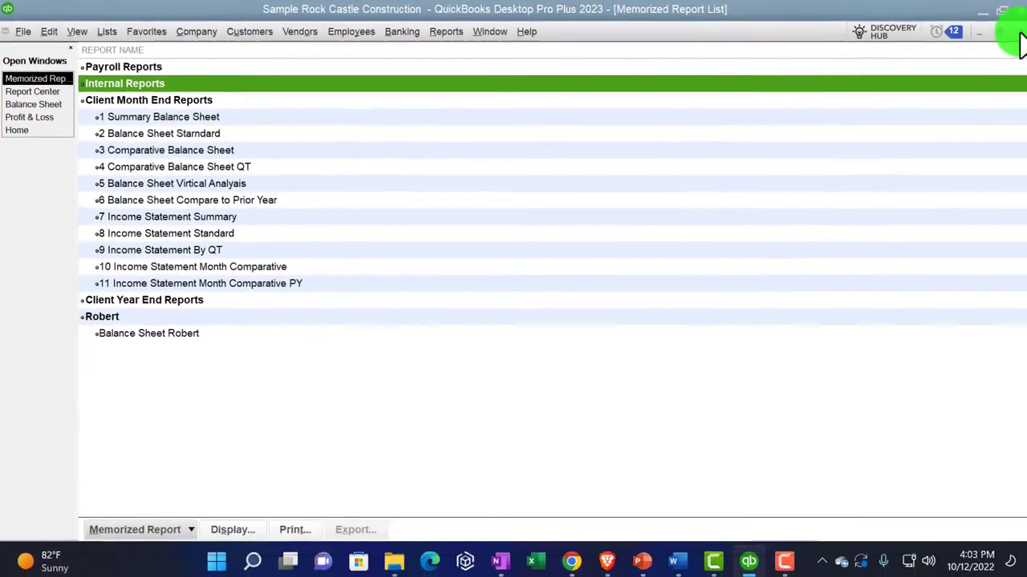
left_click(1017, 34)
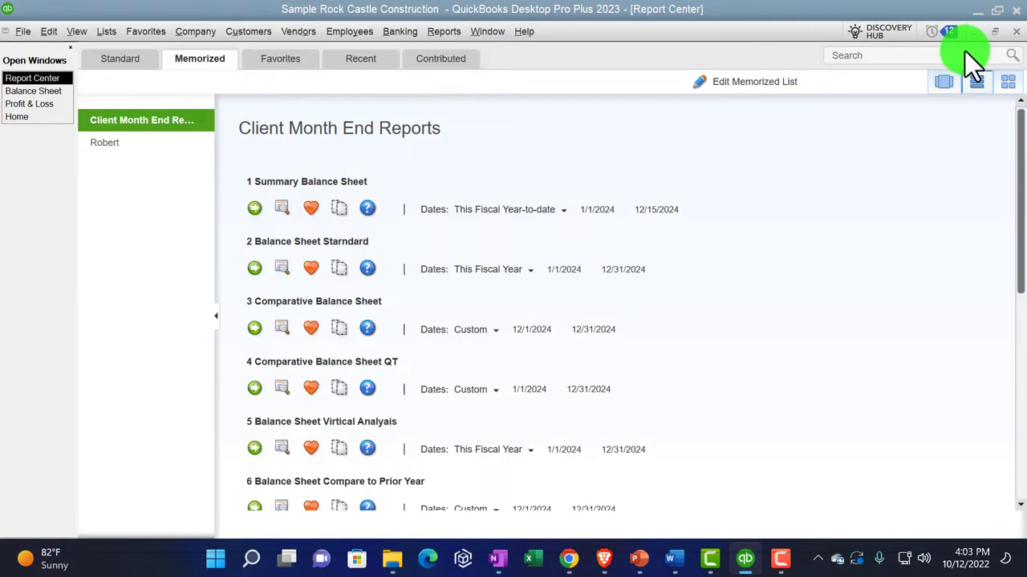
Return to the standard Company & Financial reports and look through the available Profit & Loss report types
left_click(154, 65)
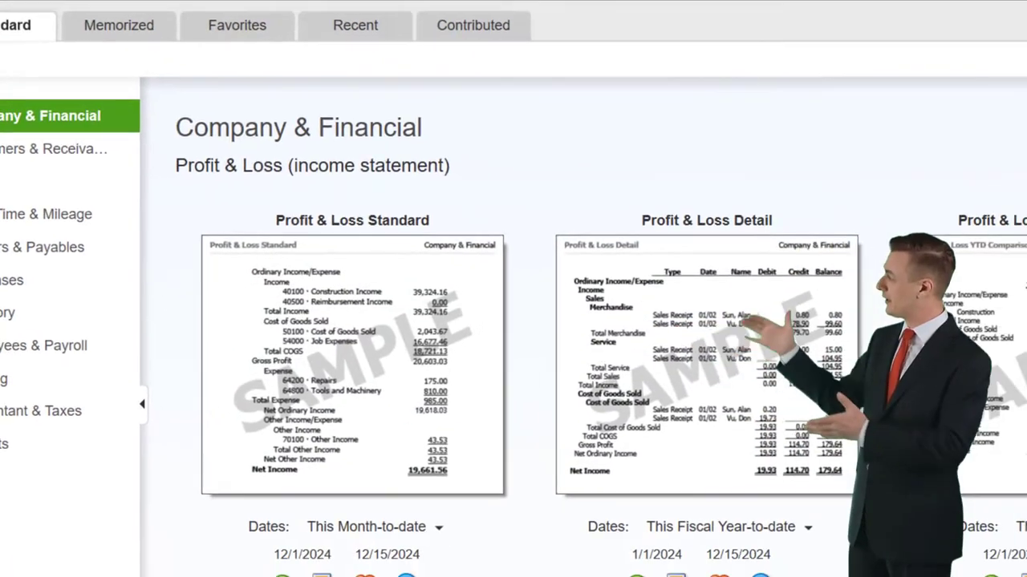
left_click(728, 497)
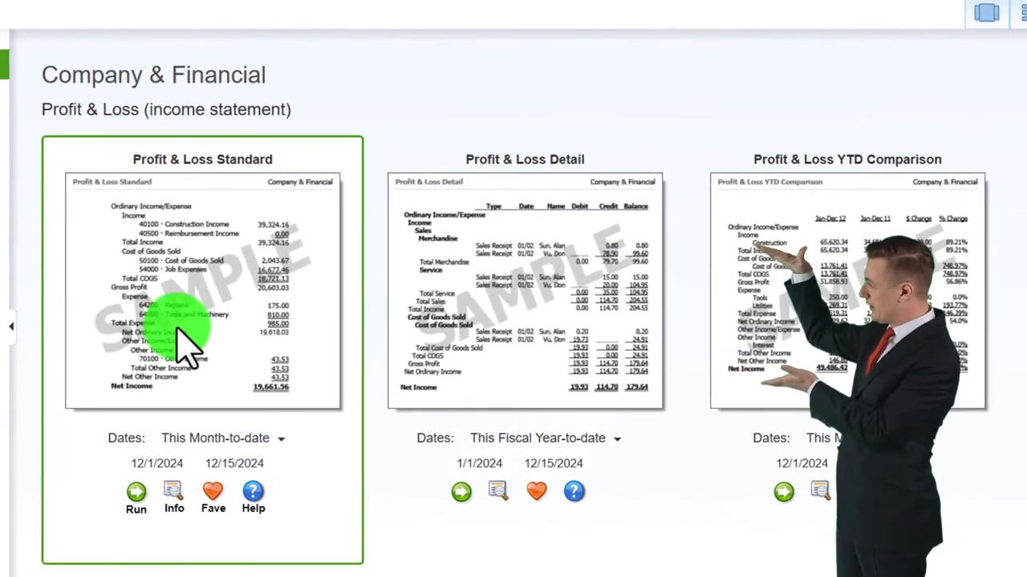
left_click(608, 365)
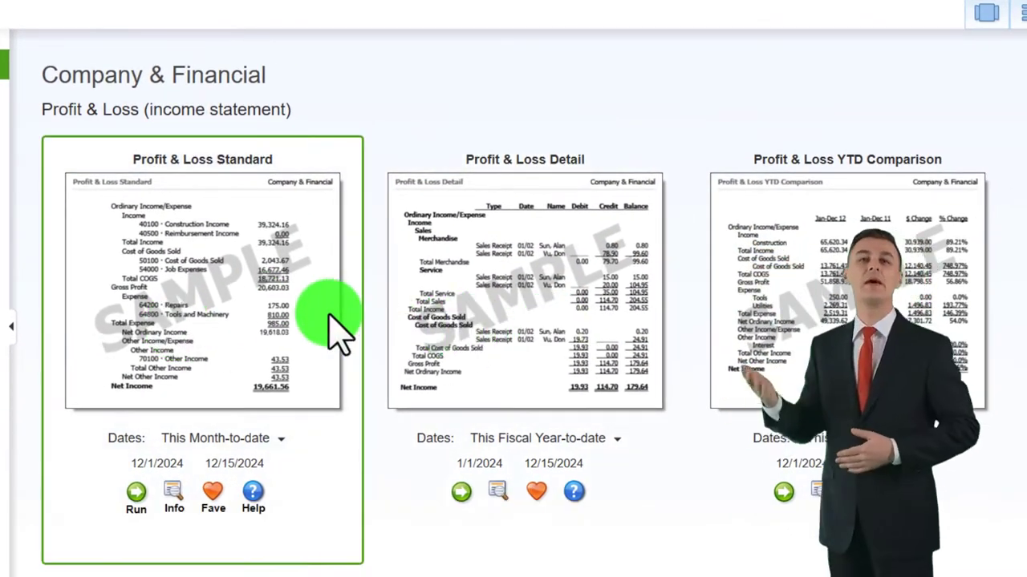
scroll(596, 287, "down", 1)
scroll(810, 255, "down", 4)
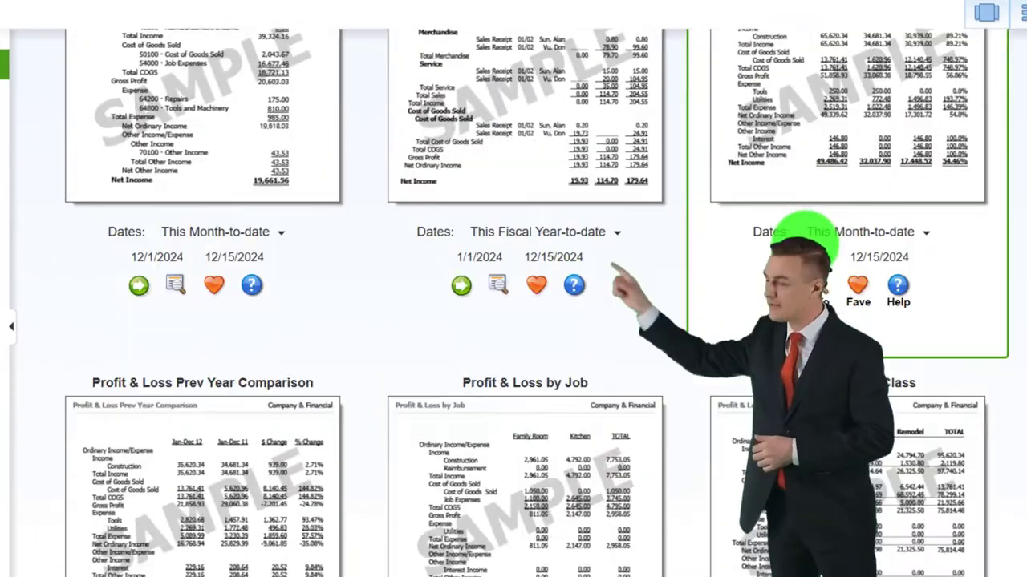
scroll(810, 255, "down", 1)
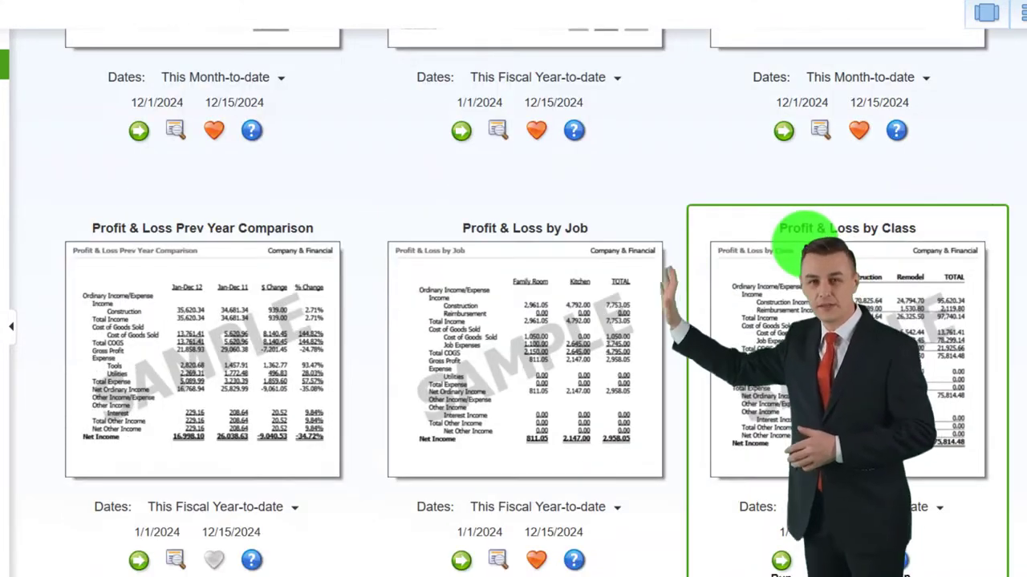
scroll(810, 255, "down", 6)
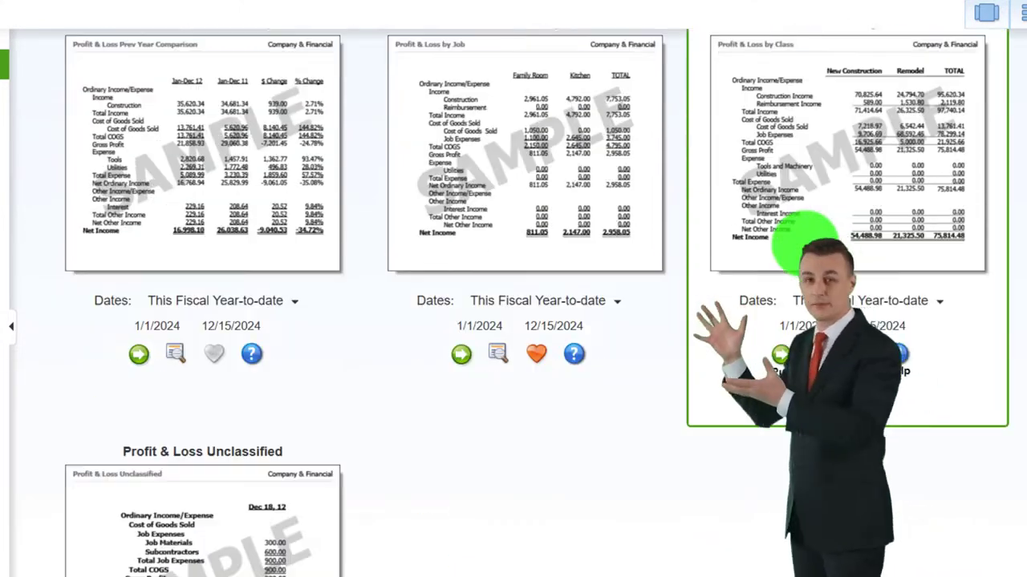
scroll(321, 425, "down", 3)
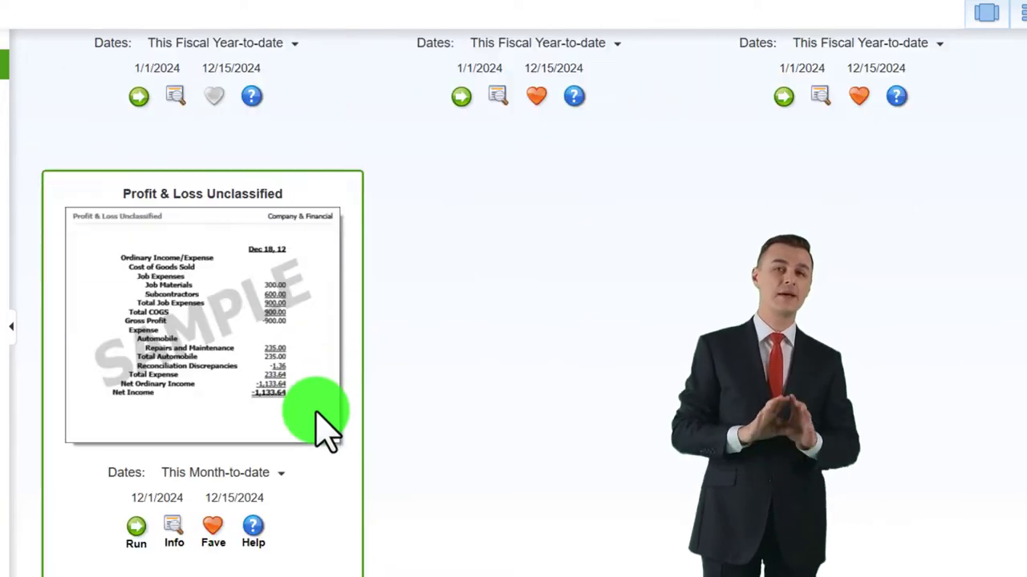
Look through the Income & Expenses and the Balance Sheet & Net Worth report types in Company & Financial
scroll(324, 429, "down", 6)
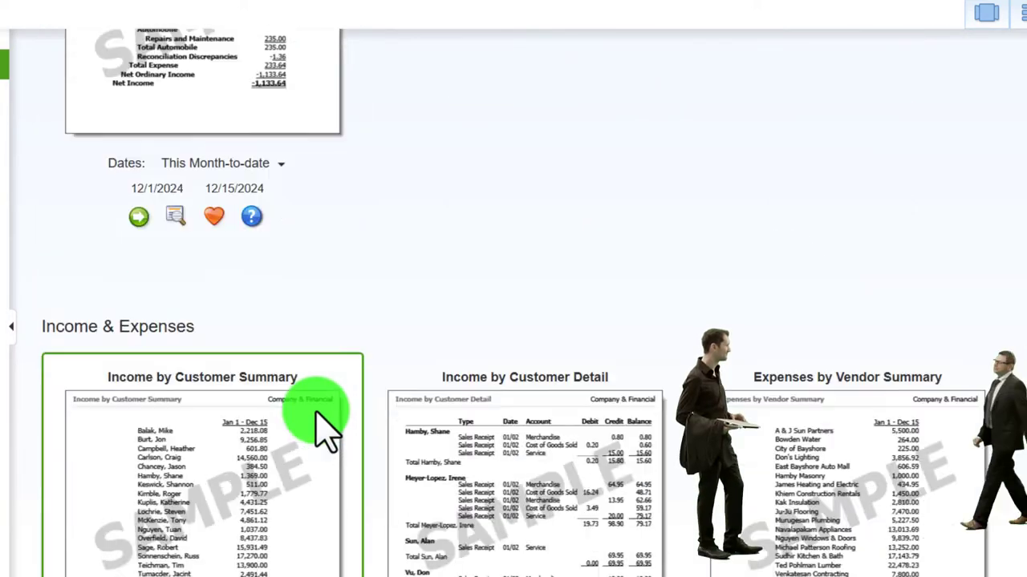
scroll(324, 429, "down", 2)
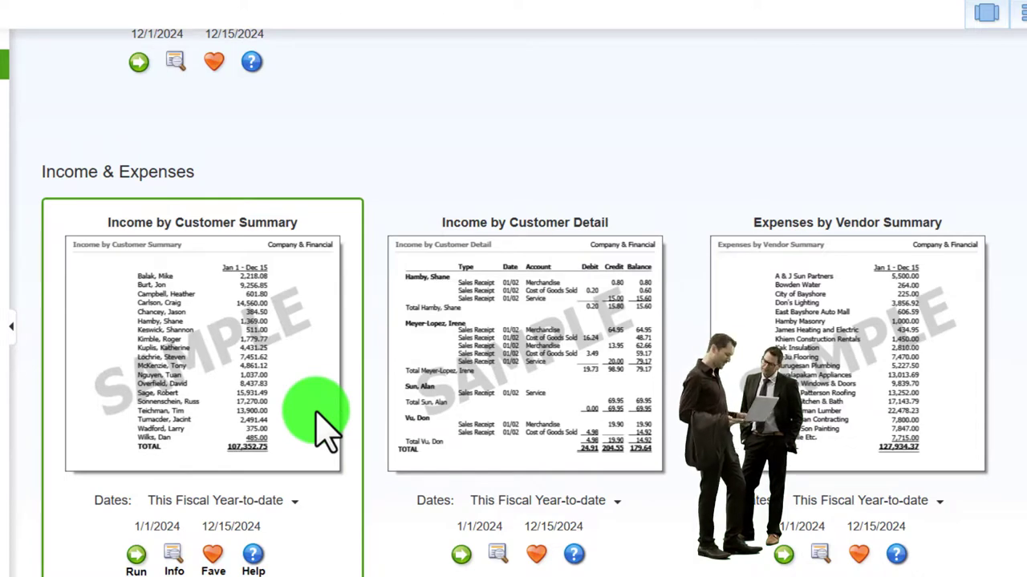
scroll(324, 433, "down", 1)
scroll(325, 433, "down", 1)
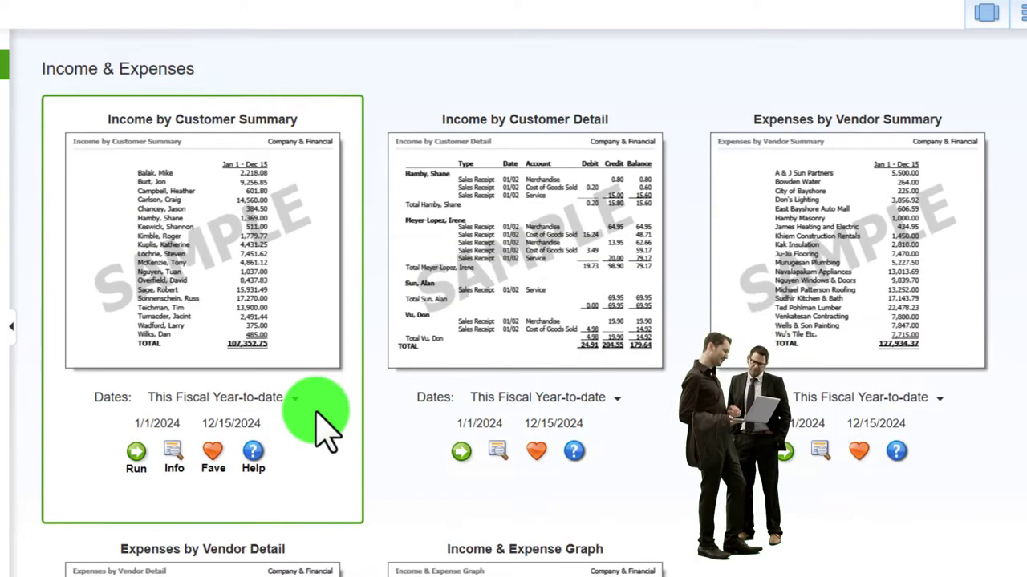
scroll(325, 433, "down", 5)
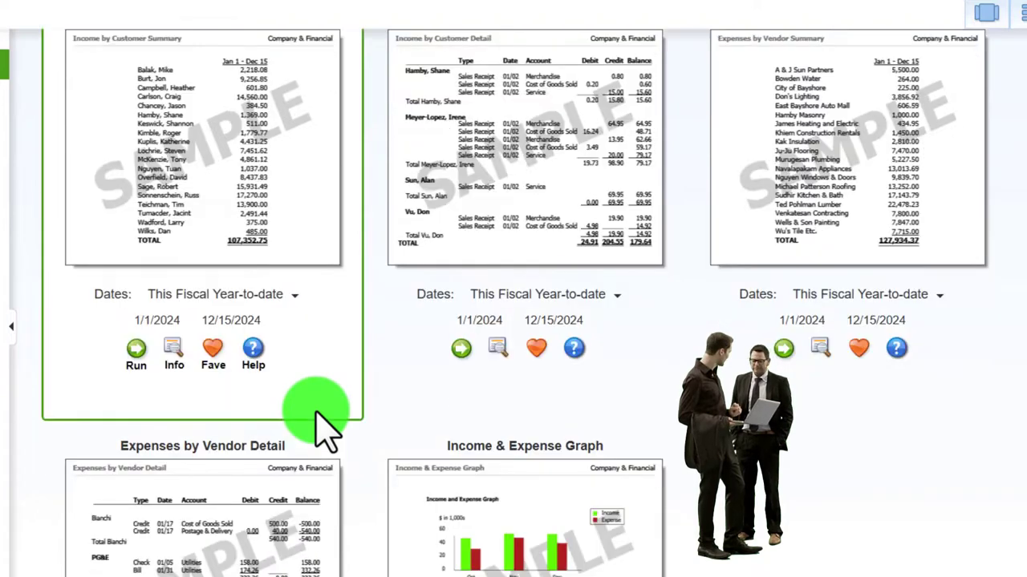
scroll(318, 412, "down", 3)
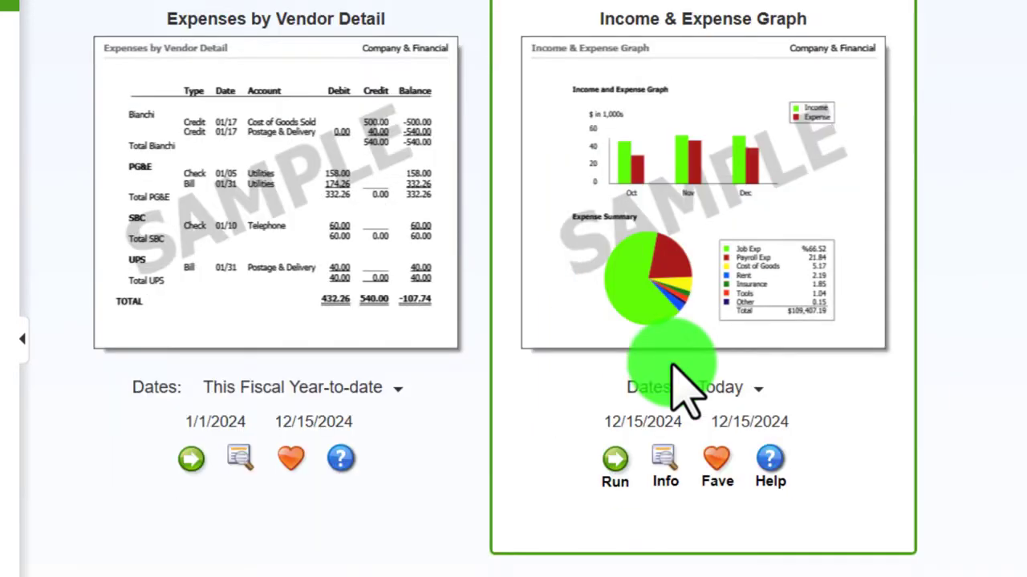
scroll(672, 368, "down", 3)
scroll(672, 367, "down", 4)
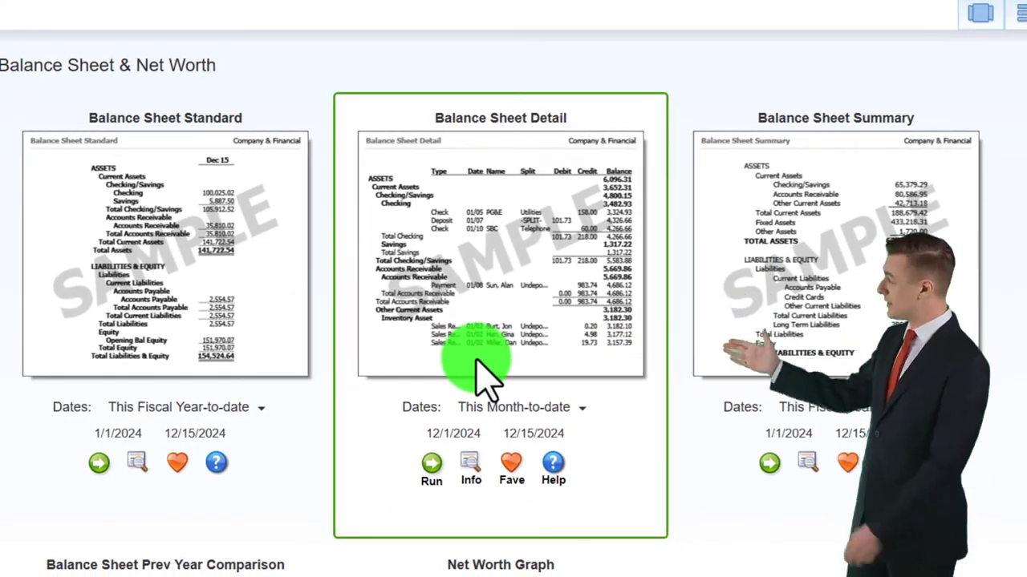
scroll(631, 328, "down", 3)
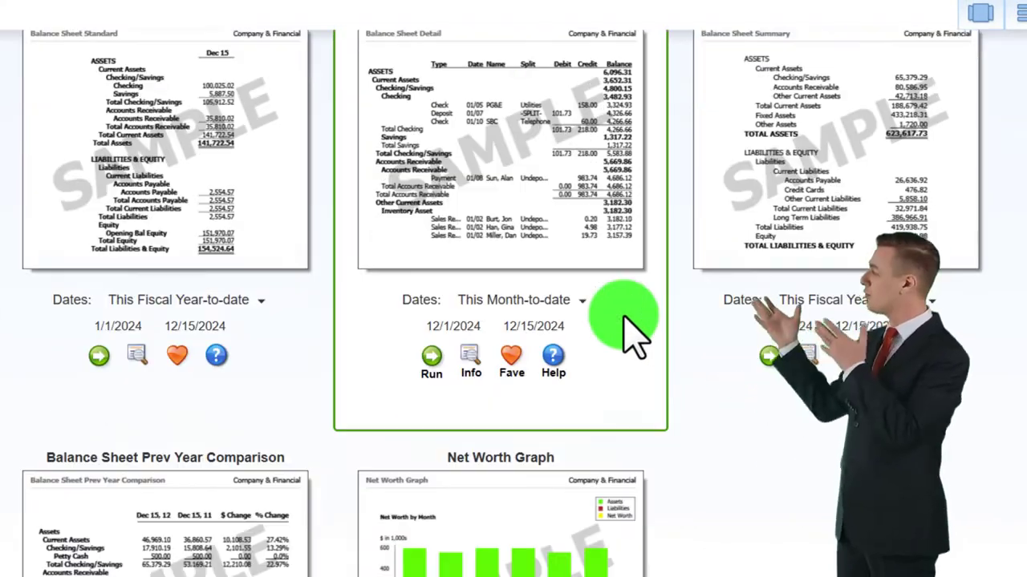
scroll(625, 318, "down", 1)
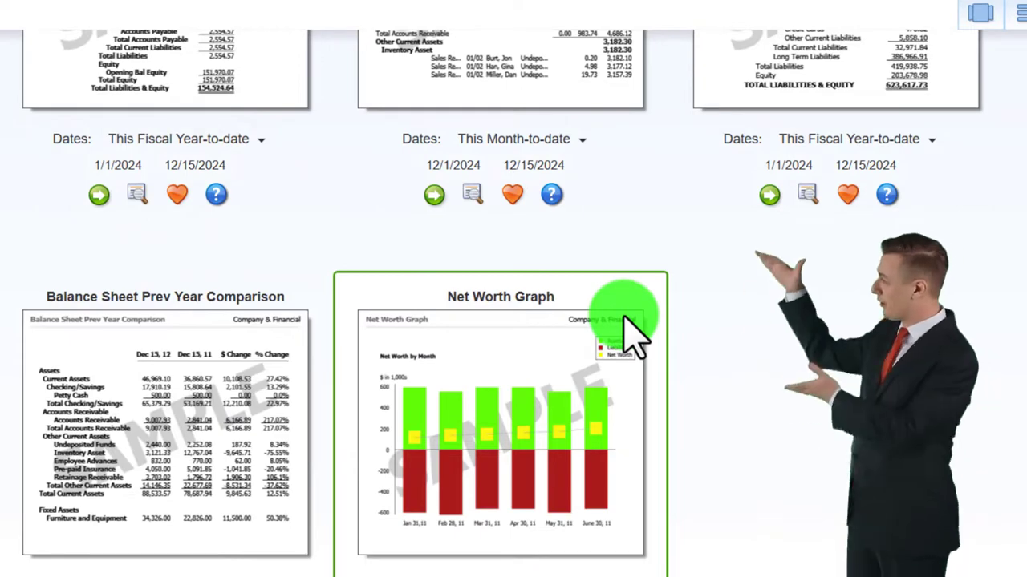
scroll(630, 332, "down", 1)
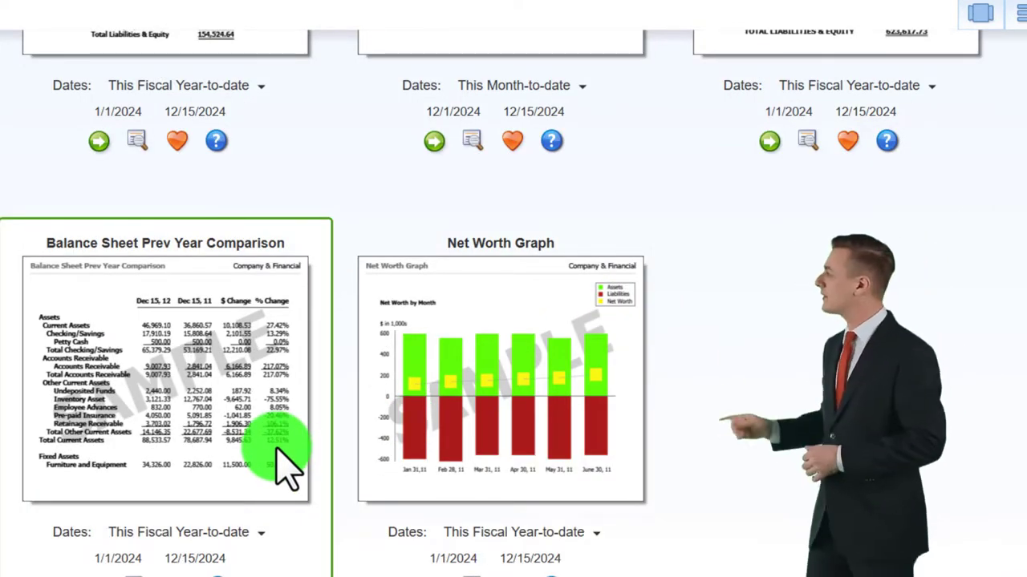
scroll(277, 453, "down", 2)
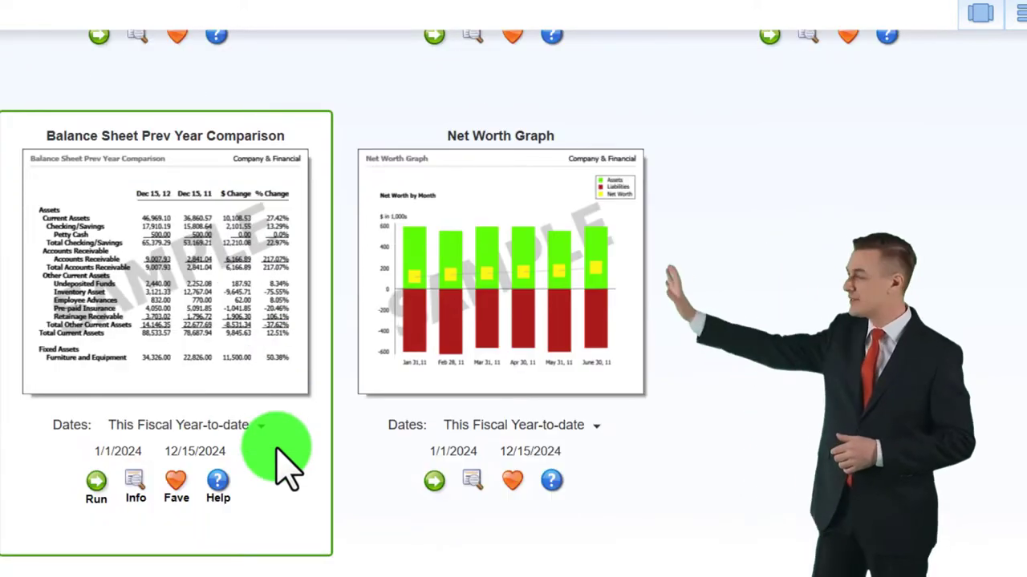
scroll(285, 465, "down", 1)
Find the Cash Flow section of the standard reports and run the Statement of Cash Flows
scroll(279, 453, "down", 5)
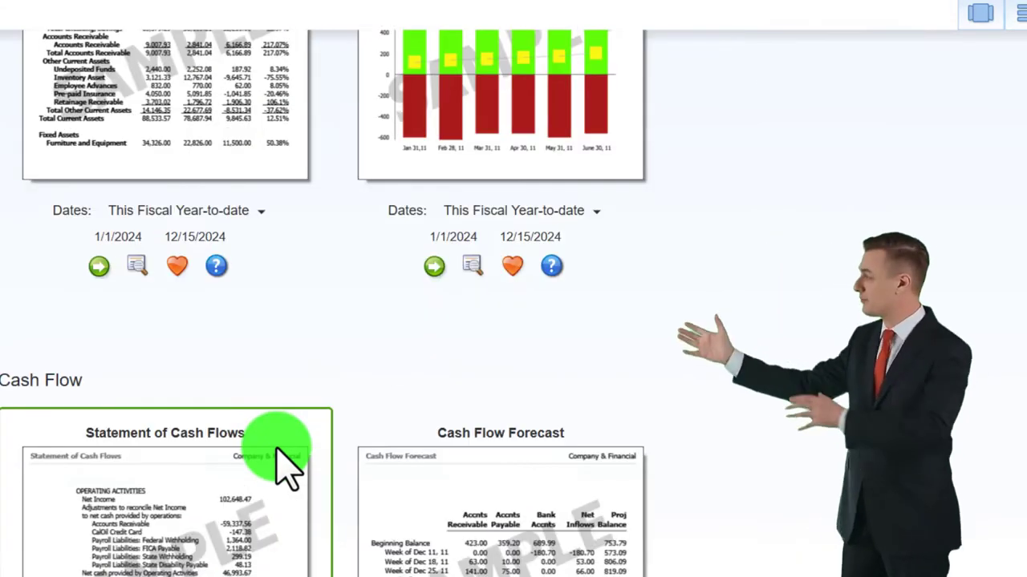
scroll(285, 466, "down", 3)
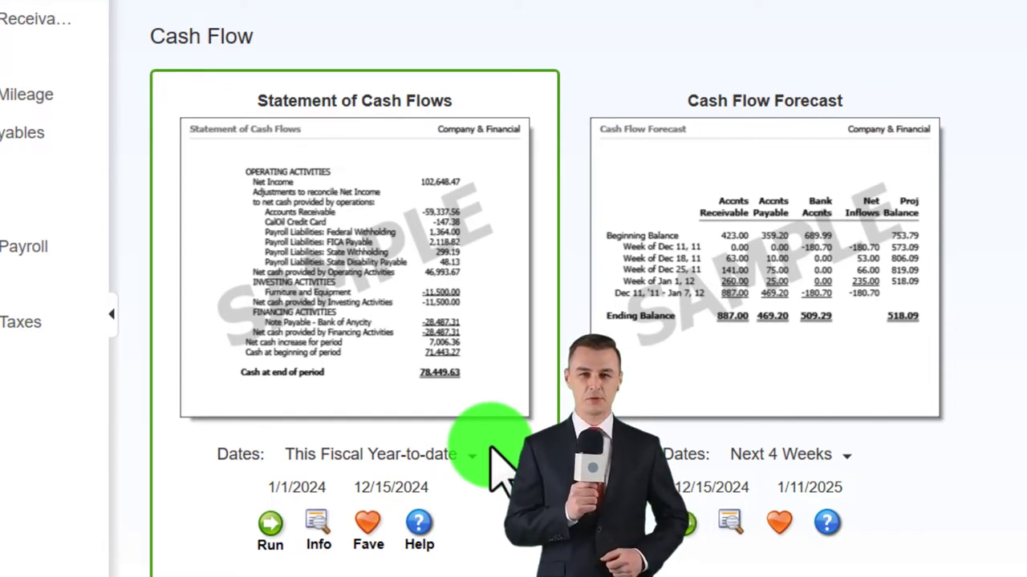
scroll(494, 461, "down", 2)
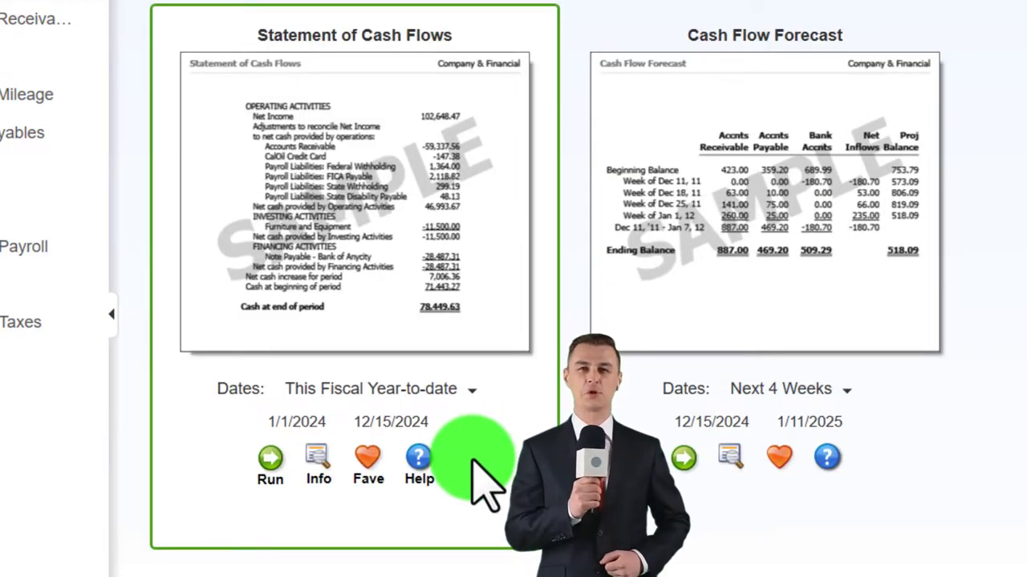
left_click(277, 464)
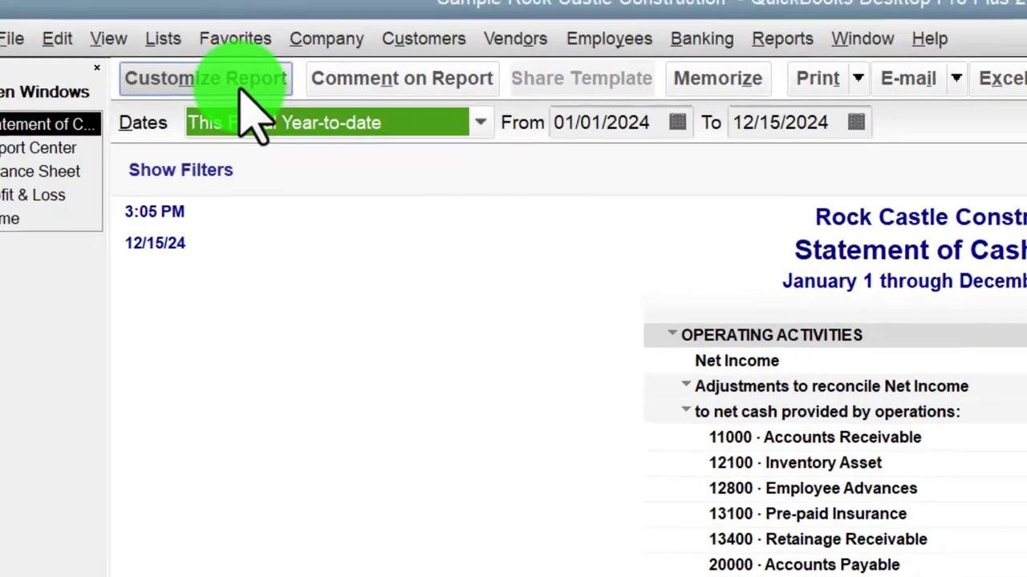
Customize the Statement of Cash Flows by hiding the date and time prepared and entering a person's first name as the extra footer line
left_click(240, 108)
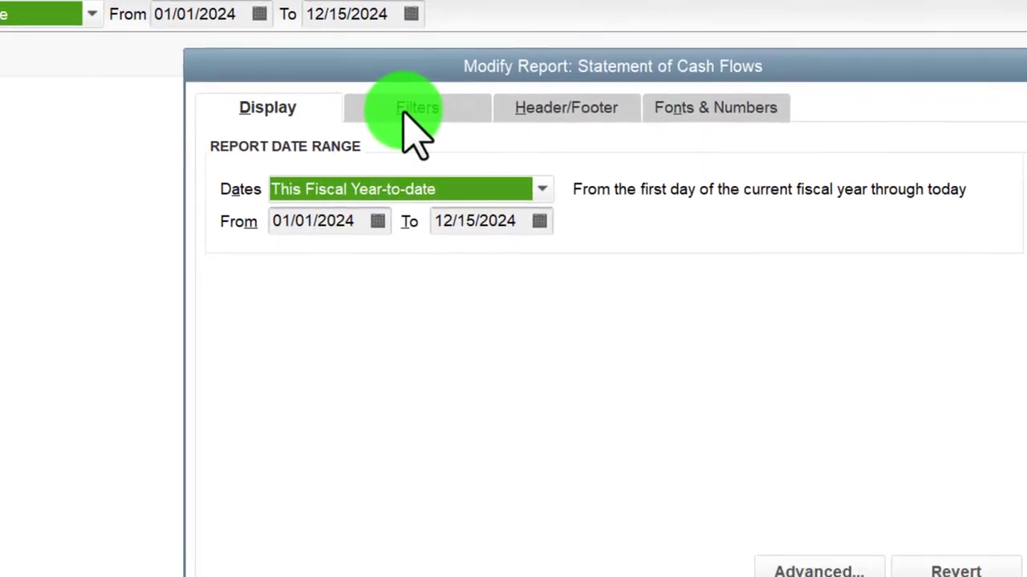
left_click(721, 207)
left_click(892, 204)
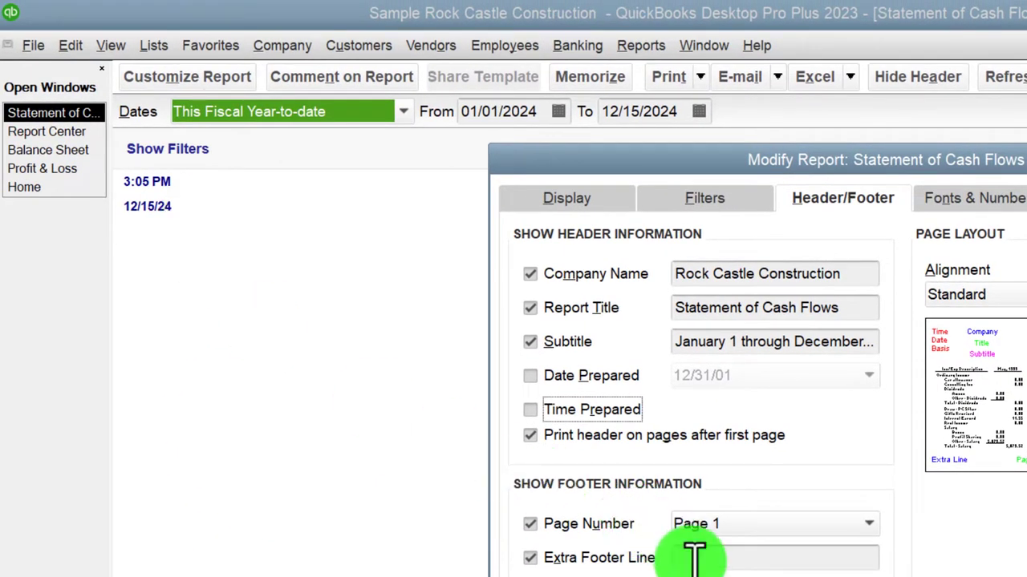
left_click(694, 558)
type("Robert")
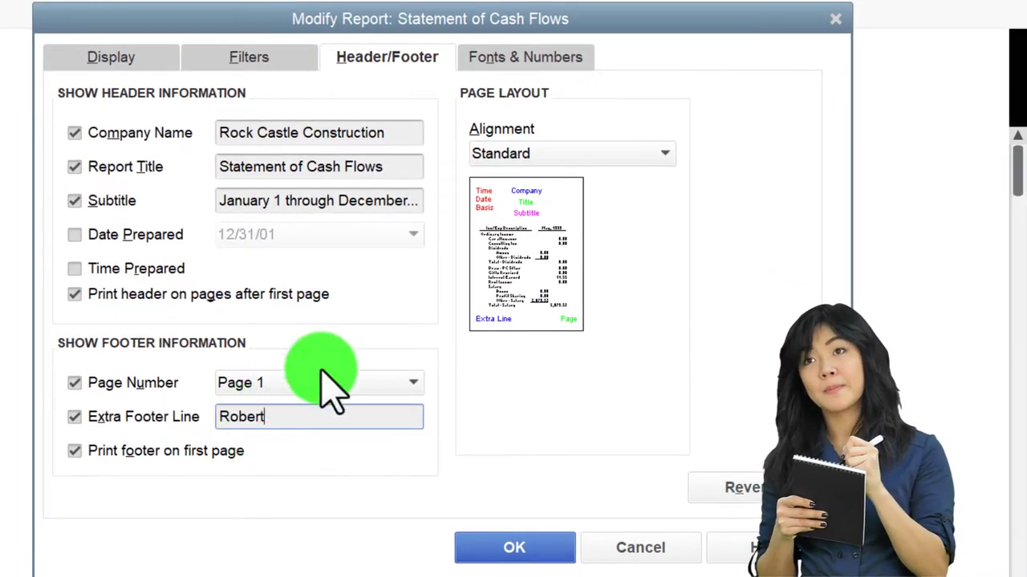
Set the column labels and all related fonts to size 12, and show numbers without cents with negatives in parentheses and bright red
left_click(494, 64)
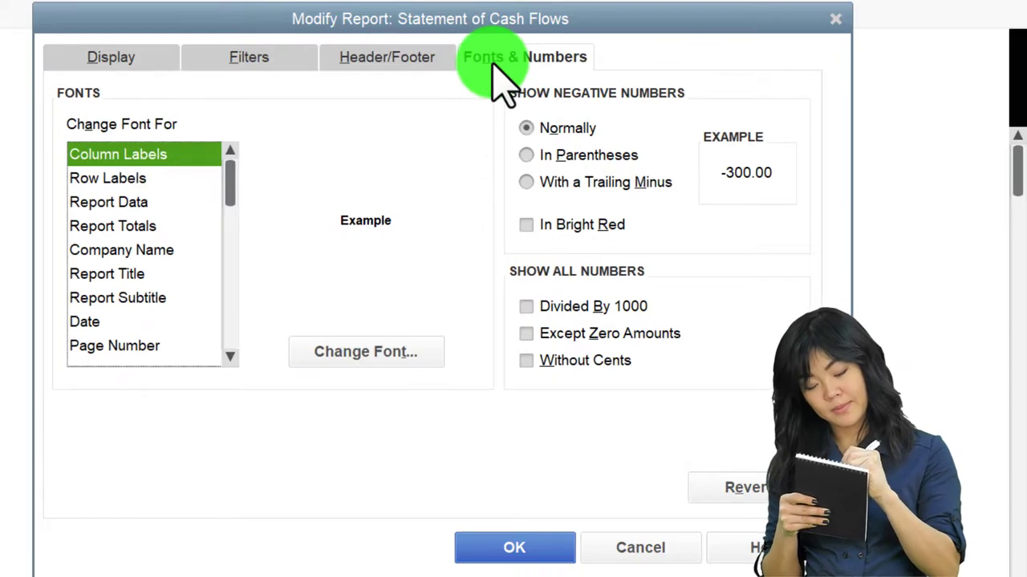
left_click(394, 361)
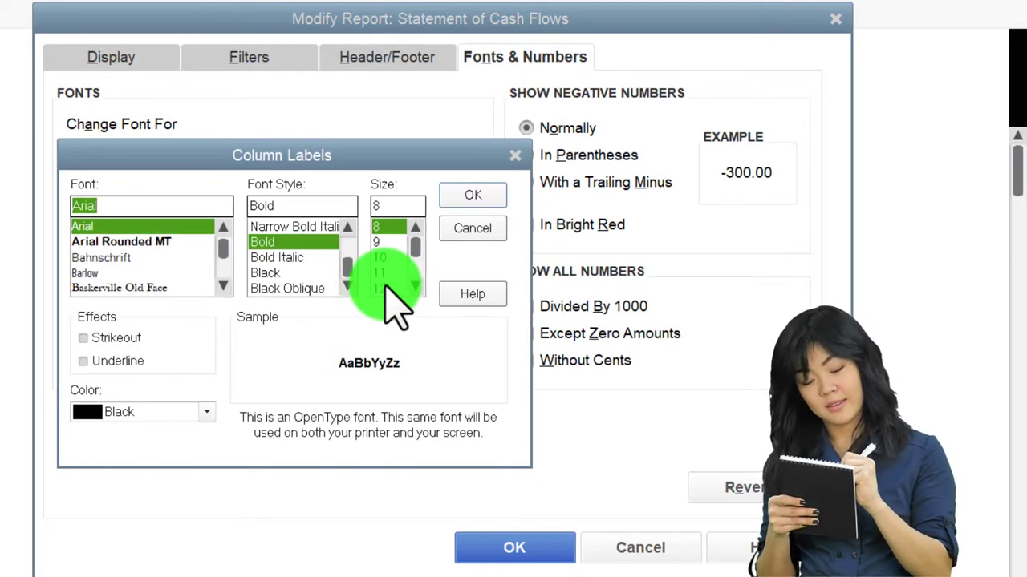
left_click(465, 196)
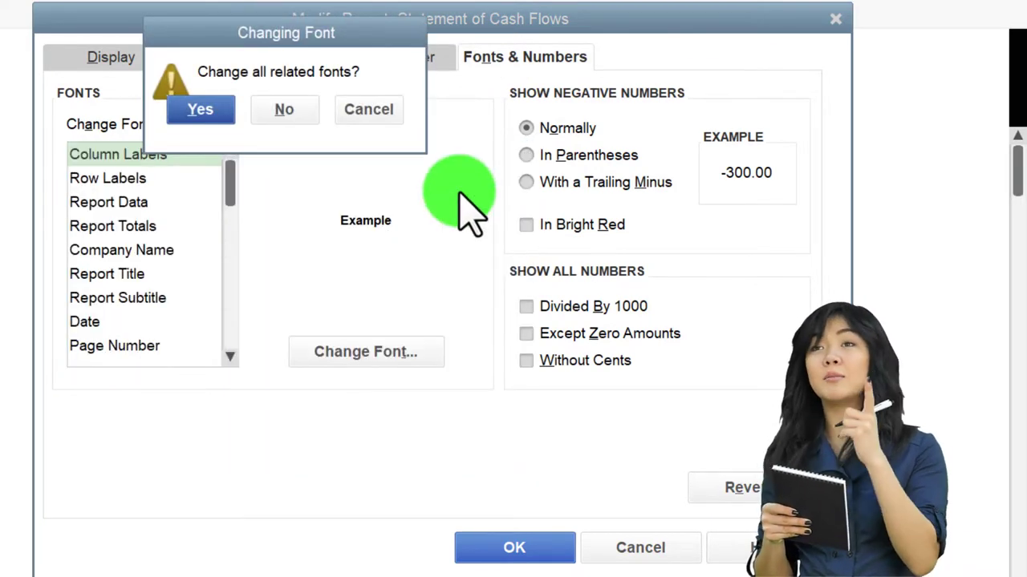
left_click(205, 107)
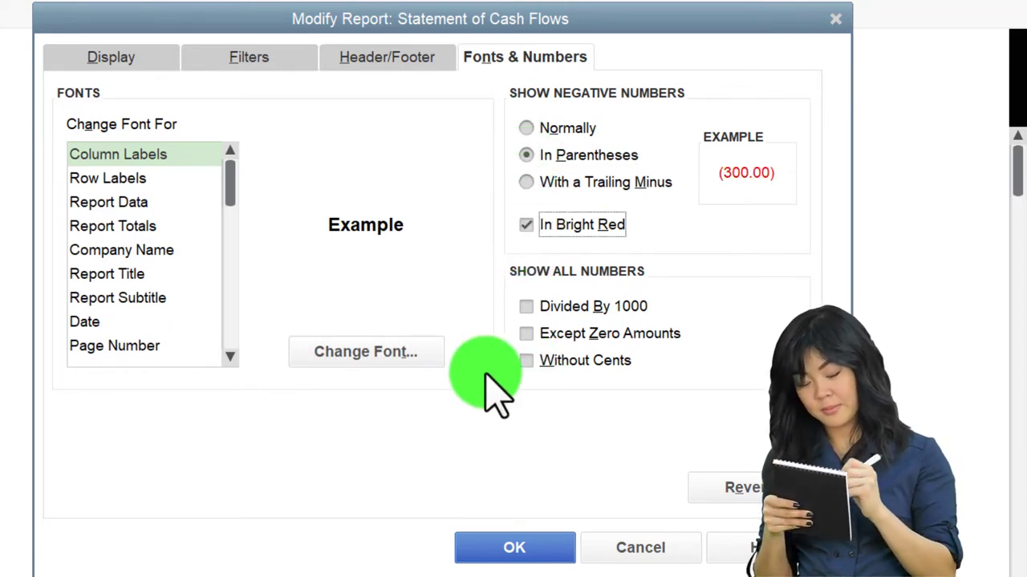
left_click(530, 362)
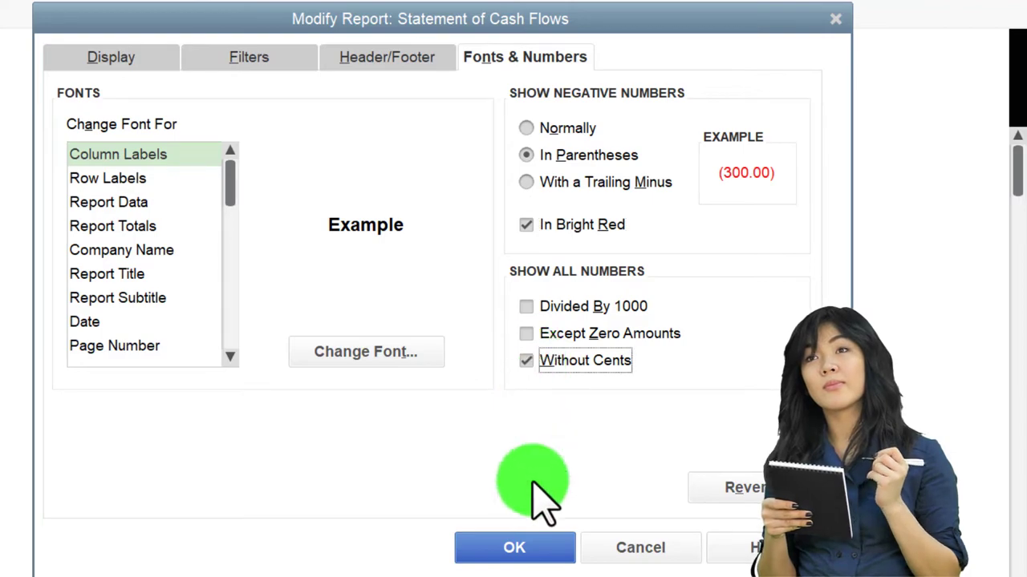
left_click(513, 550)
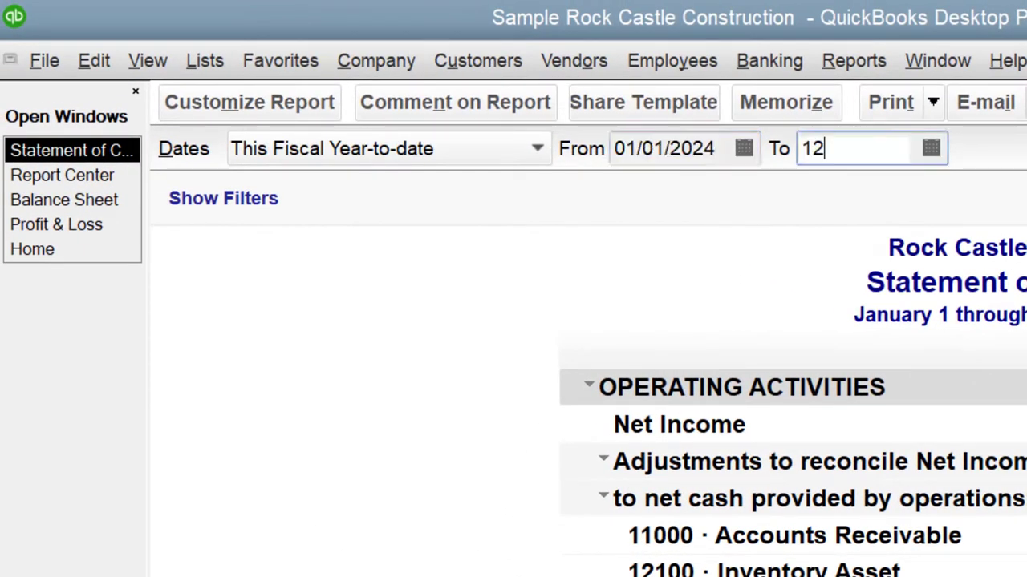
Set the Statement of Cash Flows end date to 12/31/2024 and memorize the report in the Client Month End Reports group
key("Tab")
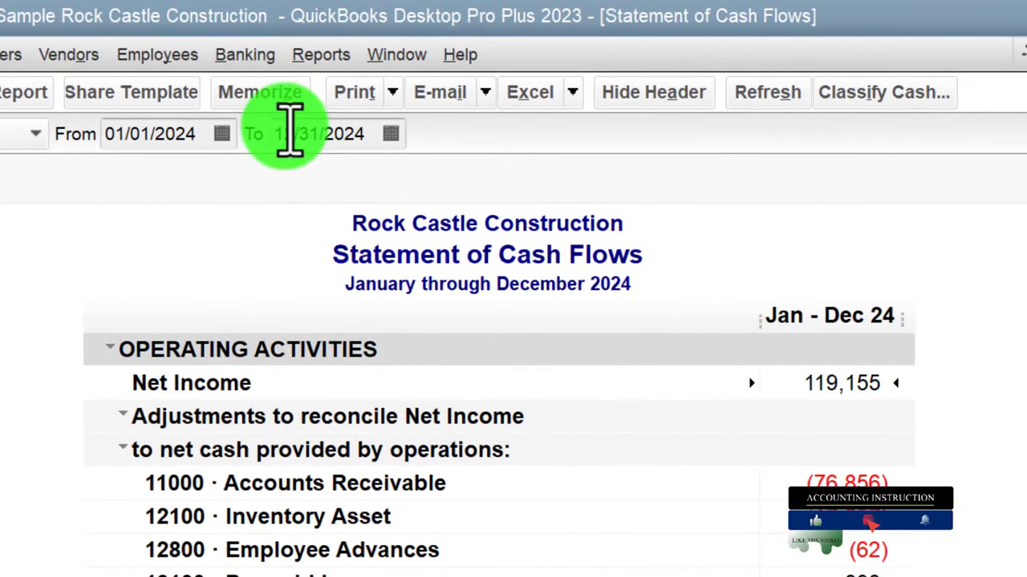
left_click(270, 102)
left_click_drag(394, 310, 631, 455)
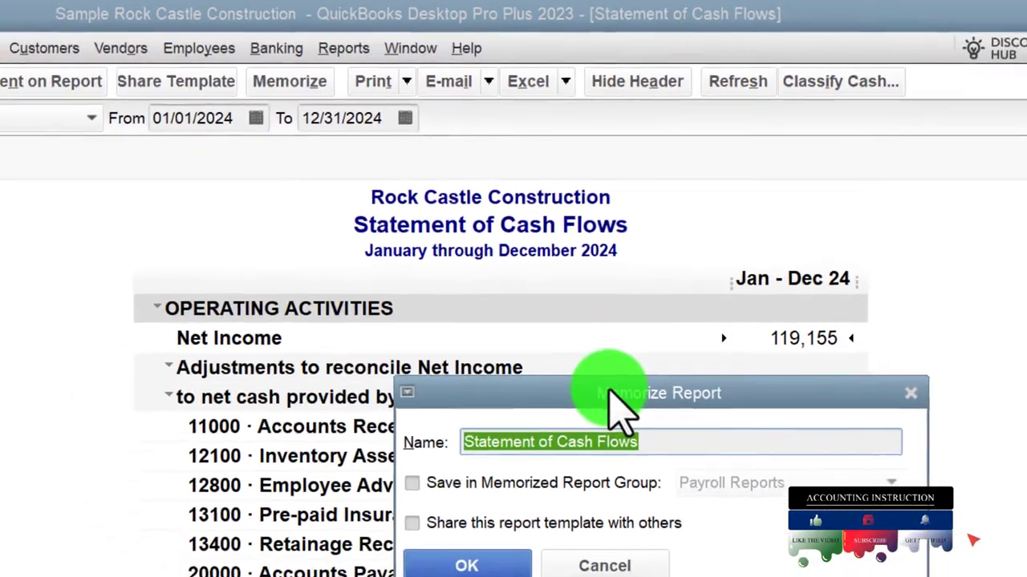
left_click(412, 483)
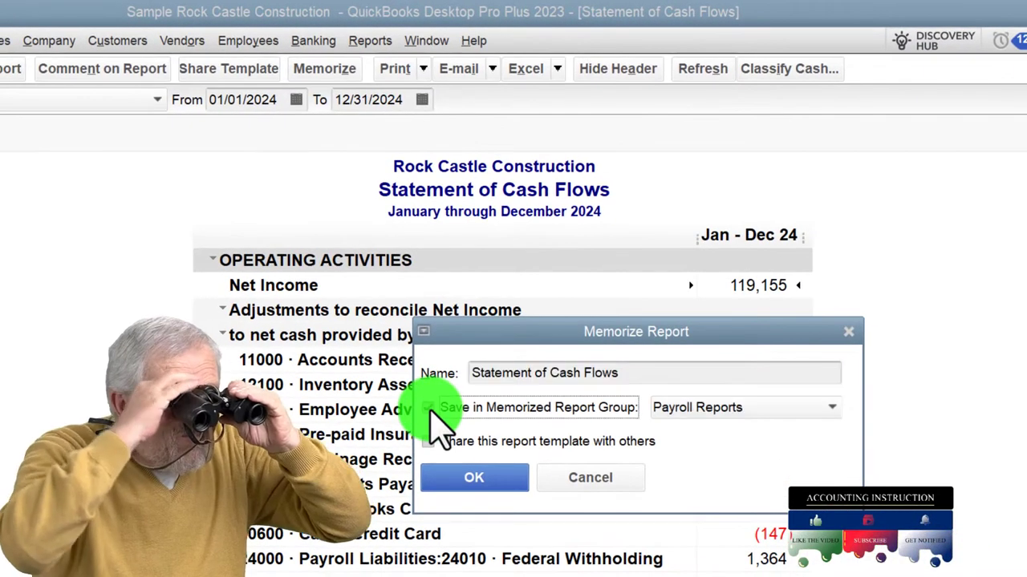
left_click(822, 411)
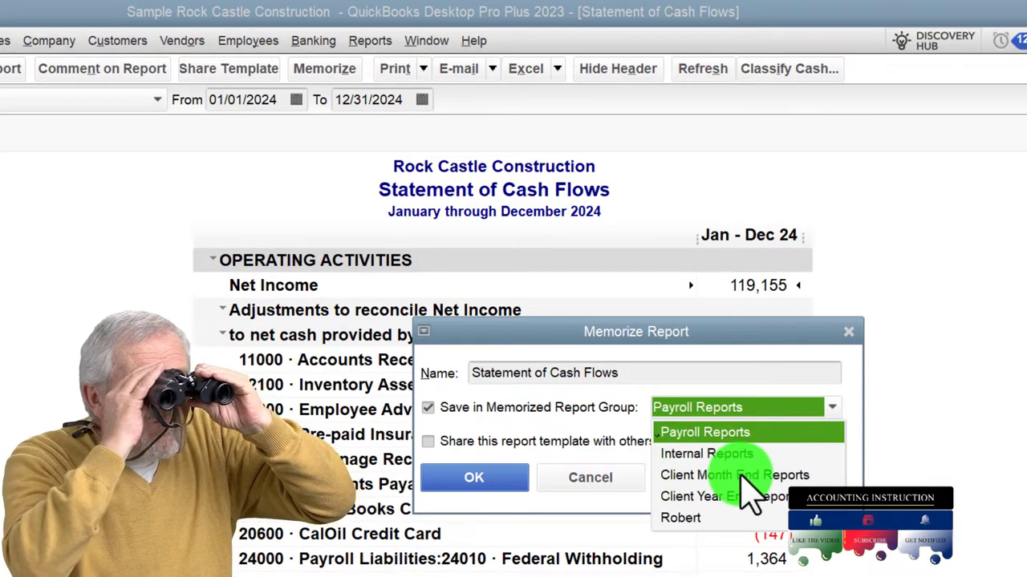
left_click(740, 475)
left_click(500, 485)
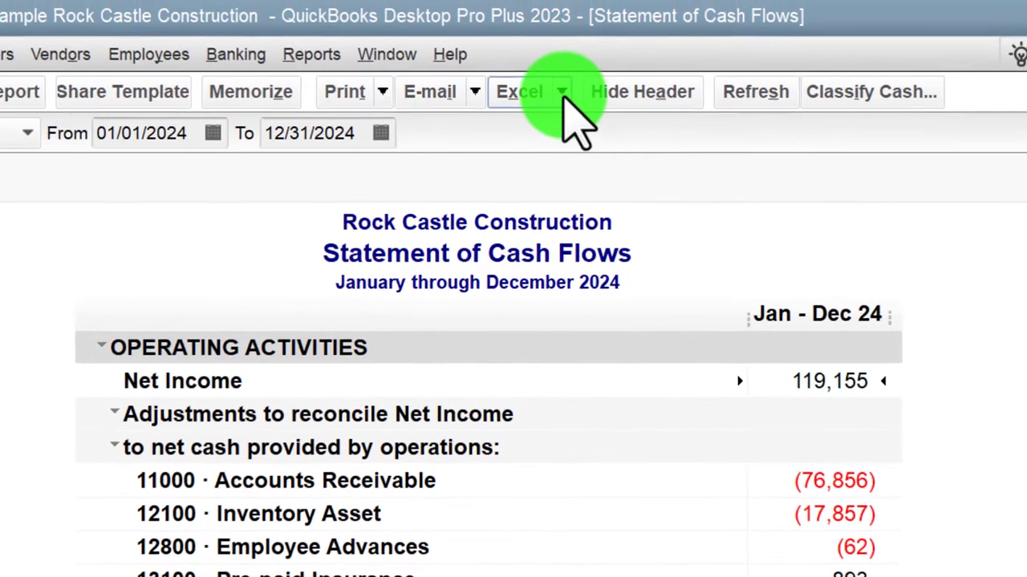
Export the Statement of Cash Flows to Excel as a new worksheet in the existing Month End Reports workbook
left_click(563, 93)
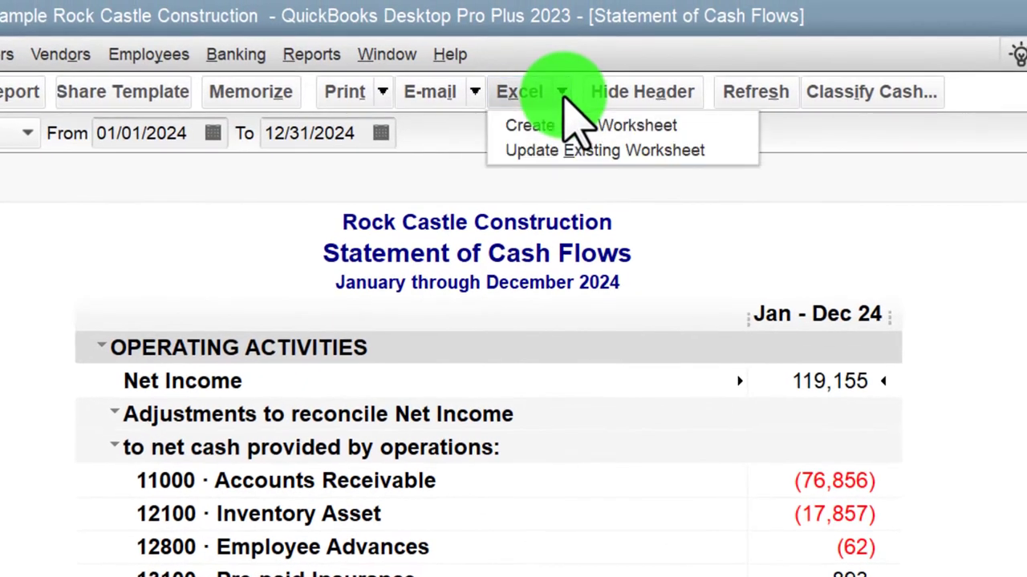
left_click(665, 127)
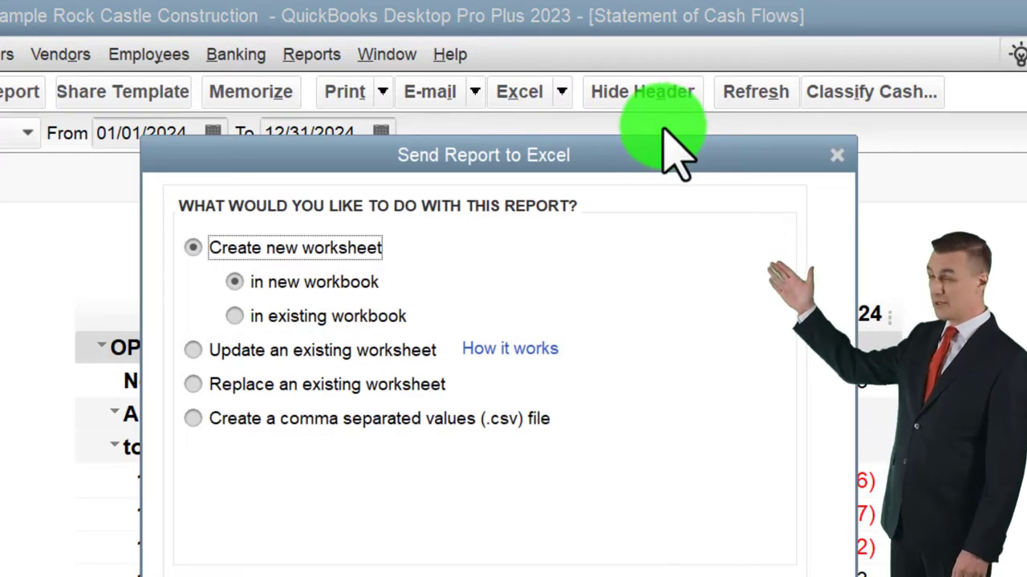
left_click_drag(470, 166, 754, 205)
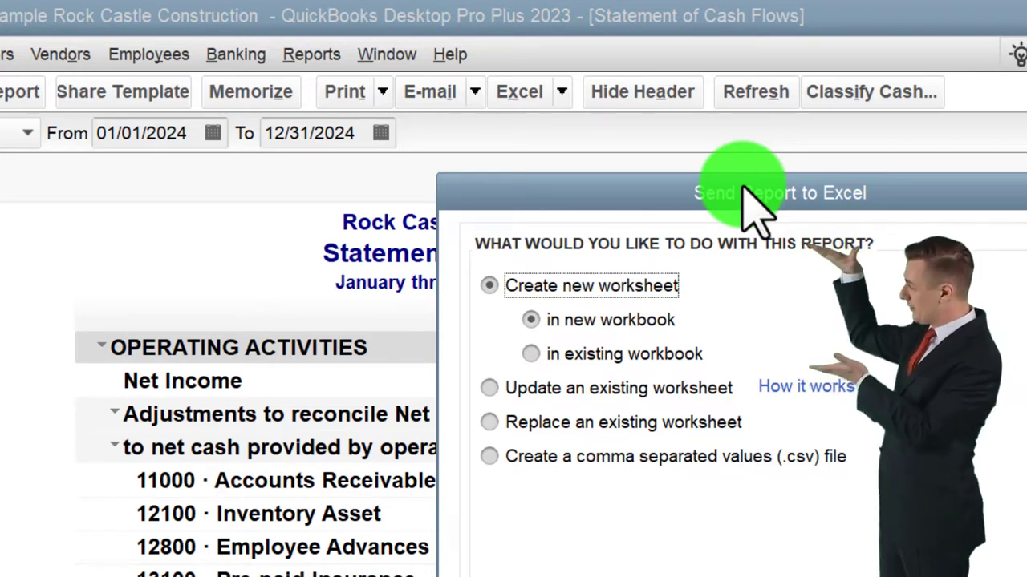
left_click(530, 355)
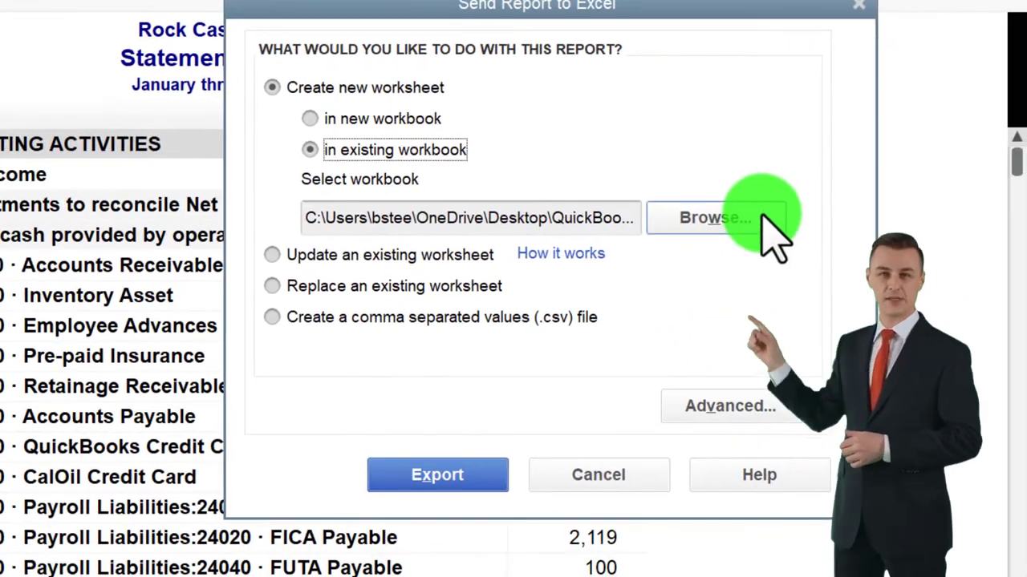
left_click(773, 236)
double_click(422, 169)
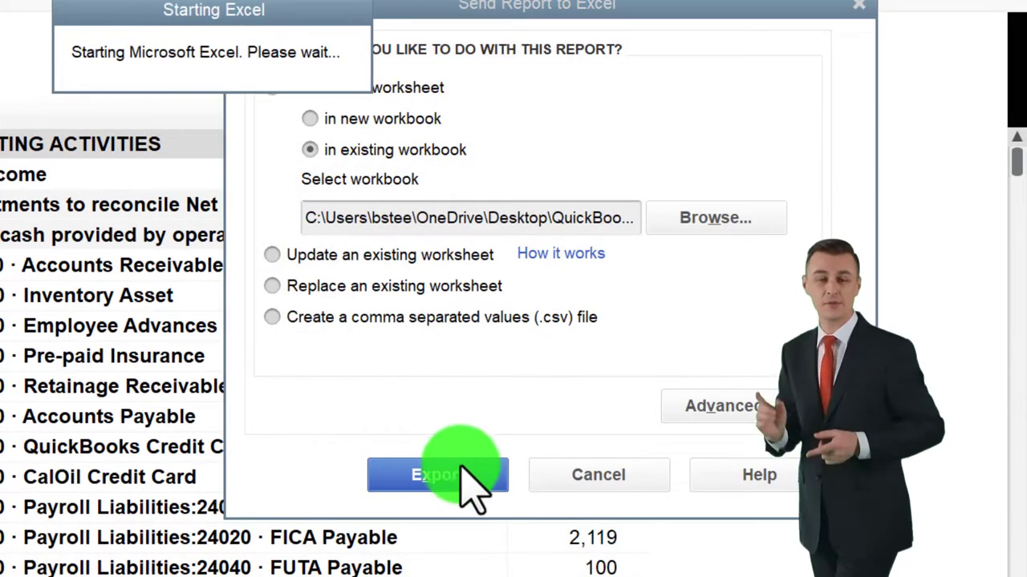
left_click(461, 469)
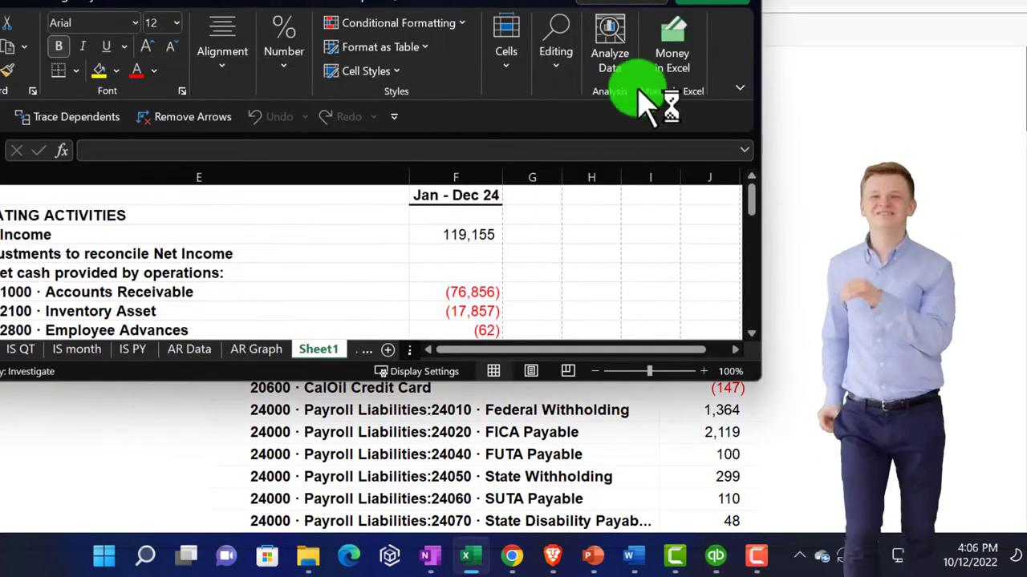
In Excel, move the exported Sheet1 to the end after AP Graph and return to Normal view to review the cash flow figures
left_click(701, 3)
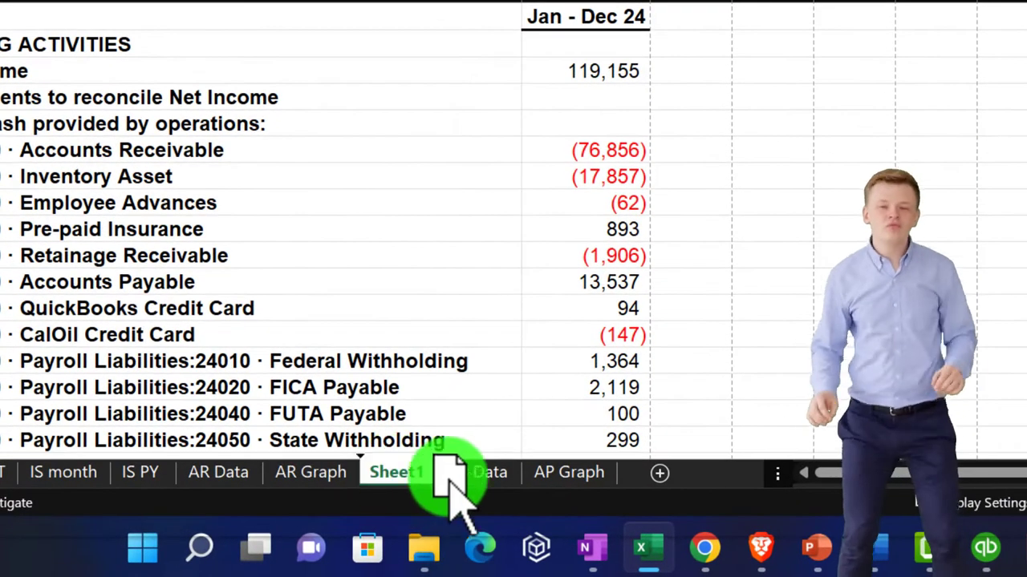
left_click_drag(449, 479, 624, 481)
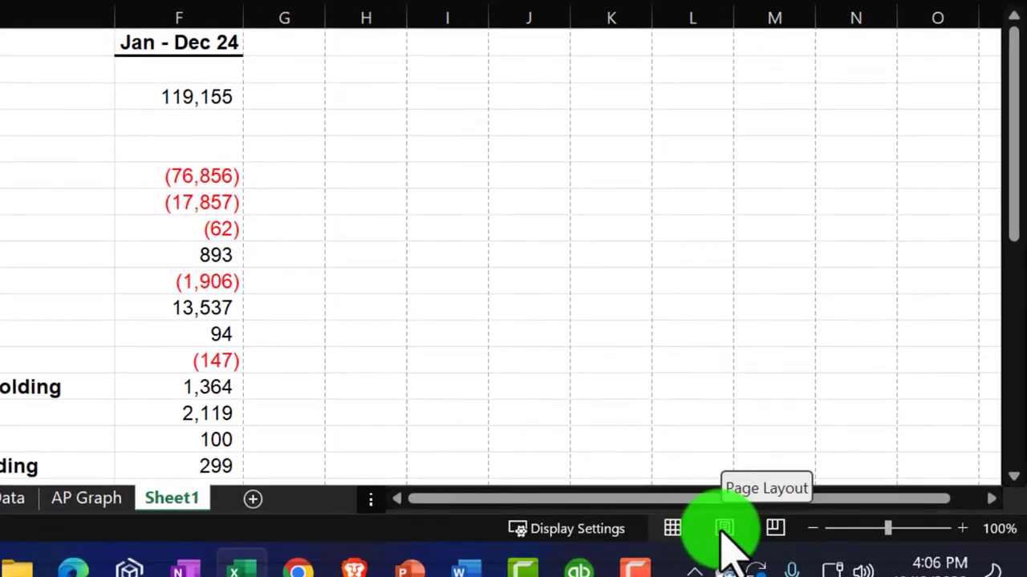
left_click(724, 530)
left_click(672, 529)
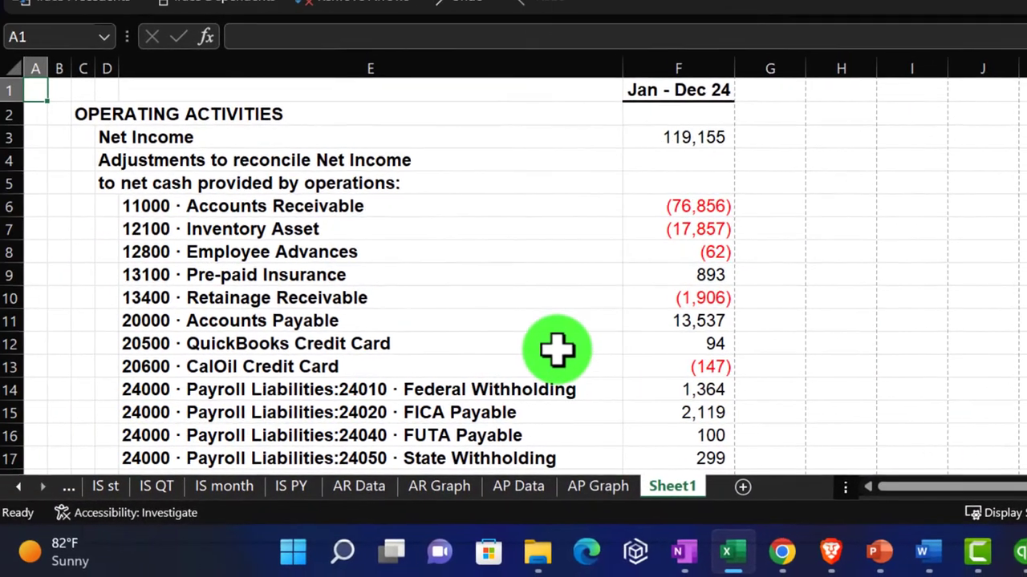
scroll(557, 349, "down", 10)
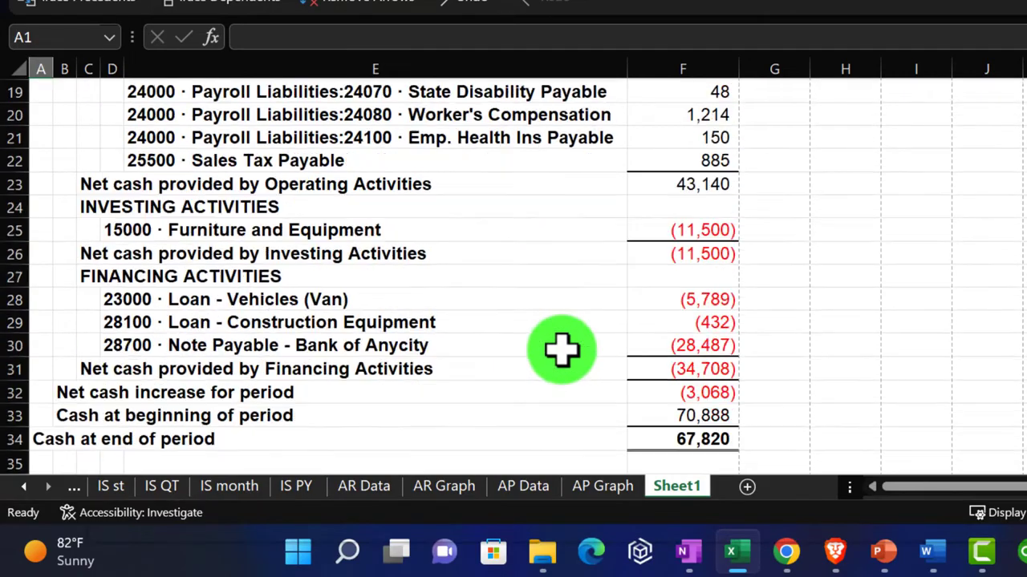
scroll(622, 429, "up", 7)
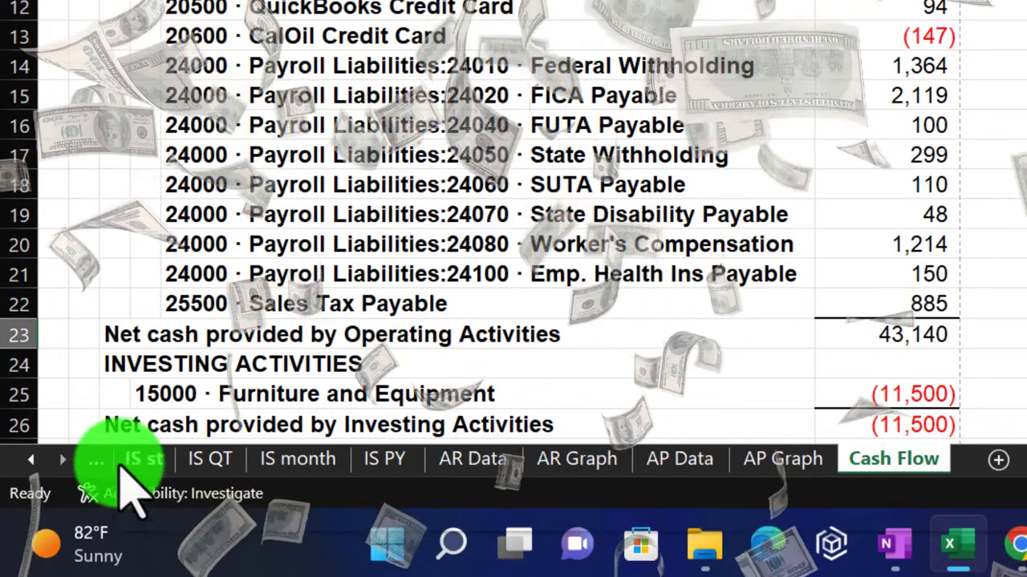
Go back through the workbook's sheets to examine which earlier balance sheet and income statement reports it holds
left_click(30, 459)
left_click(30, 459)
left_click(30, 459)
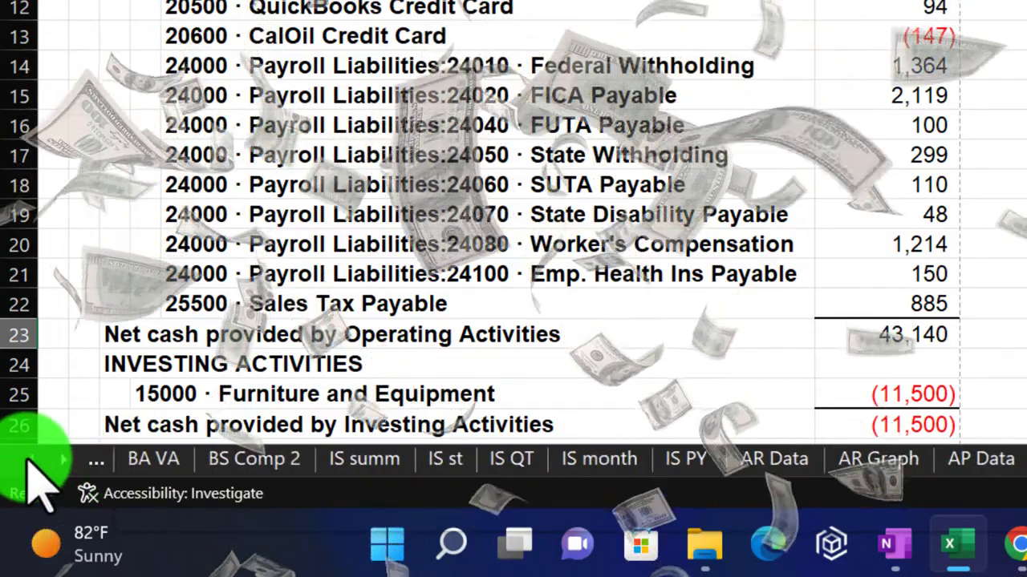
left_click(31, 459)
left_click(30, 459)
left_click(30, 459)
left_click(31, 459)
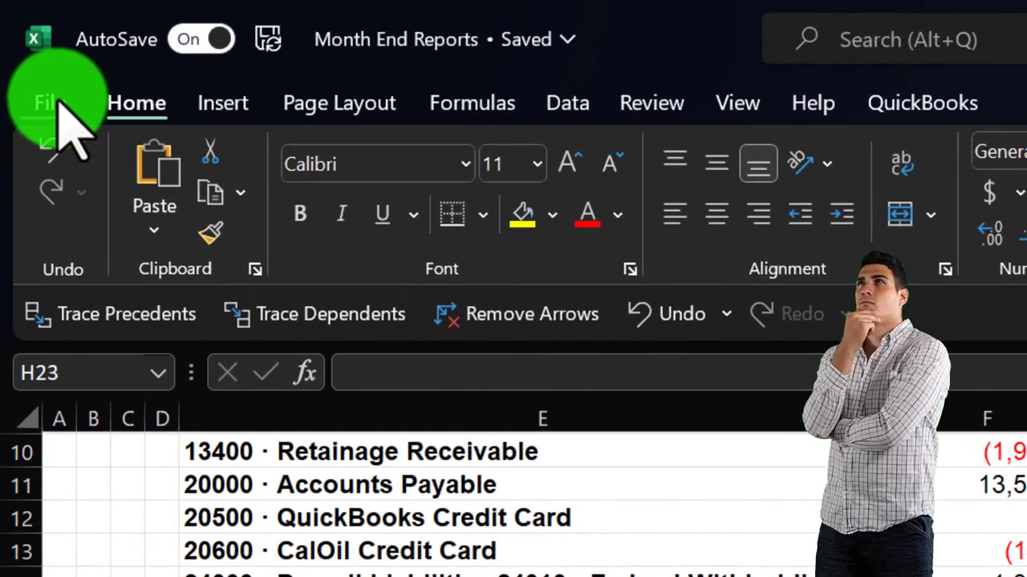
Prepare the workbook for printing, keeping CutePDF Writer as the printer and choosing to print the entire workbook
left_click(61, 106)
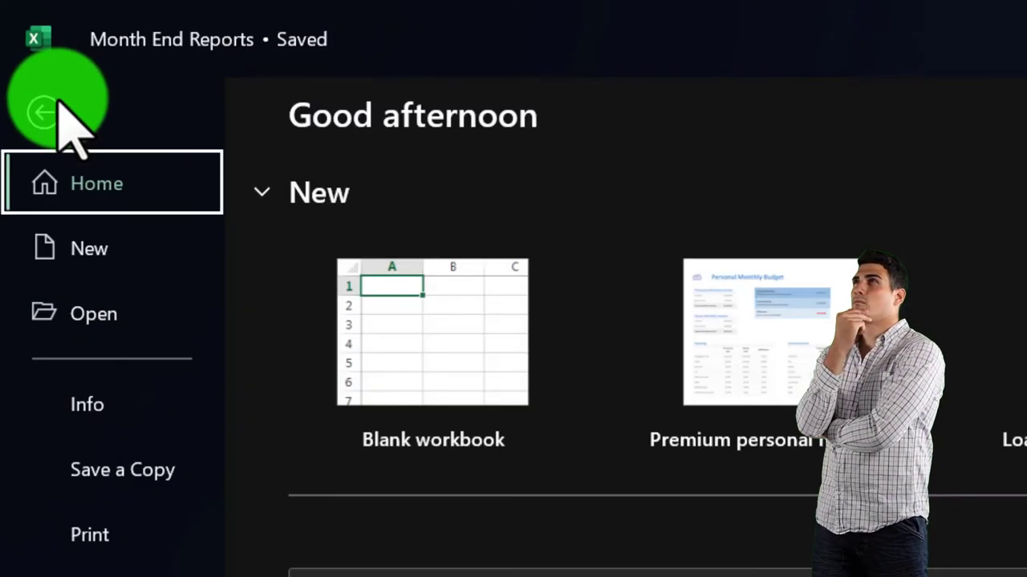
left_click(107, 537)
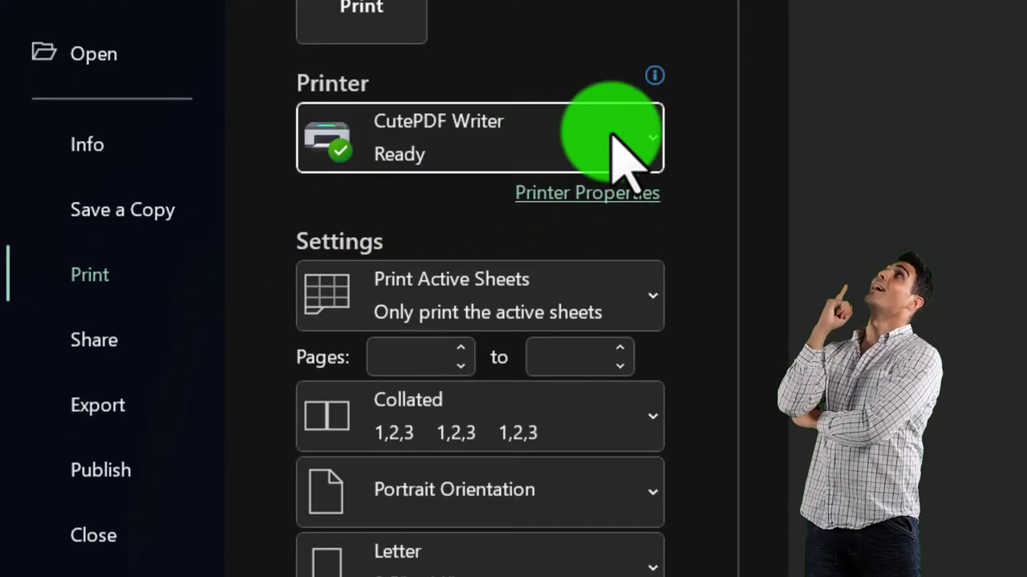
left_click(624, 158)
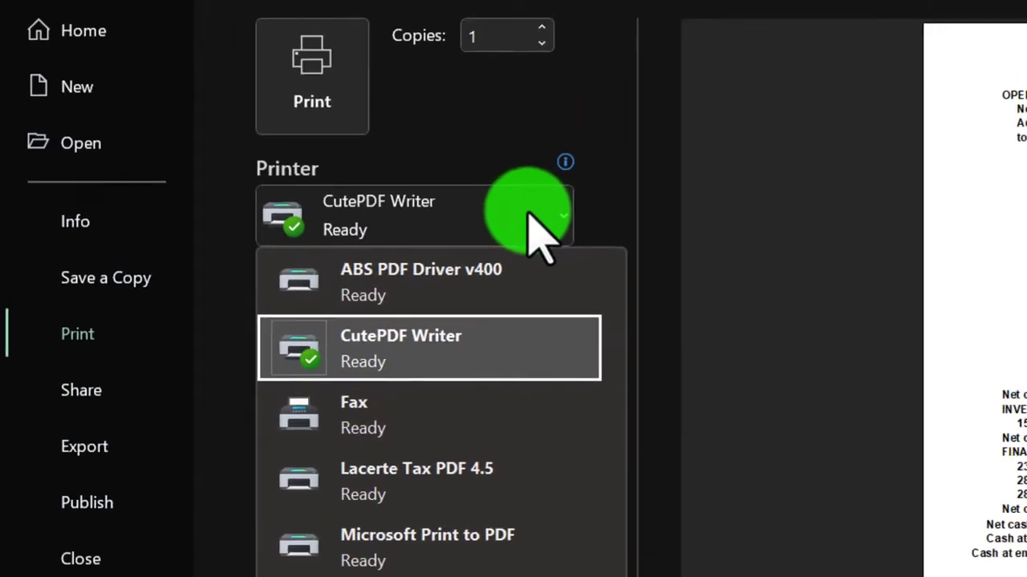
left_click(525, 232)
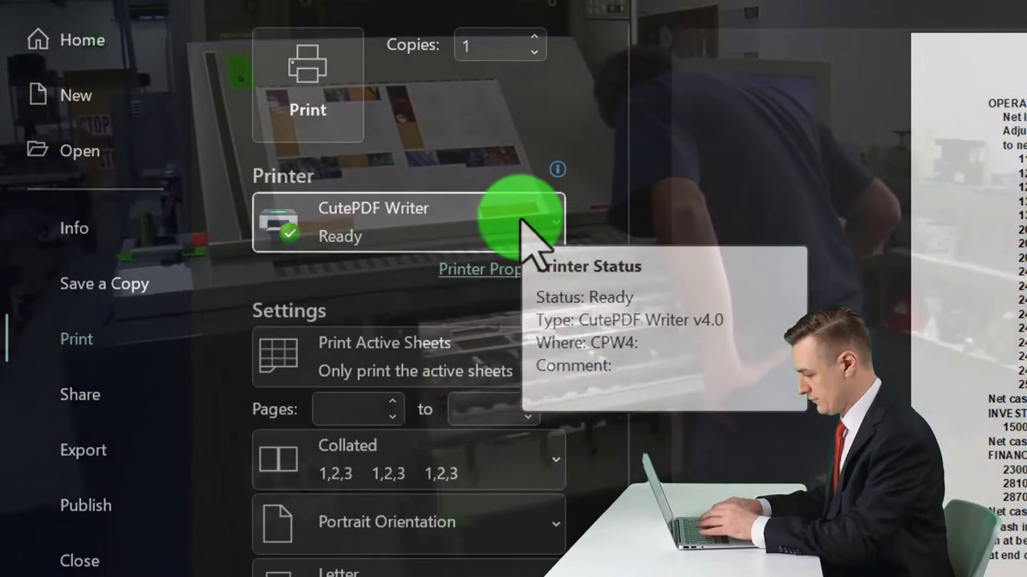
left_click(553, 364)
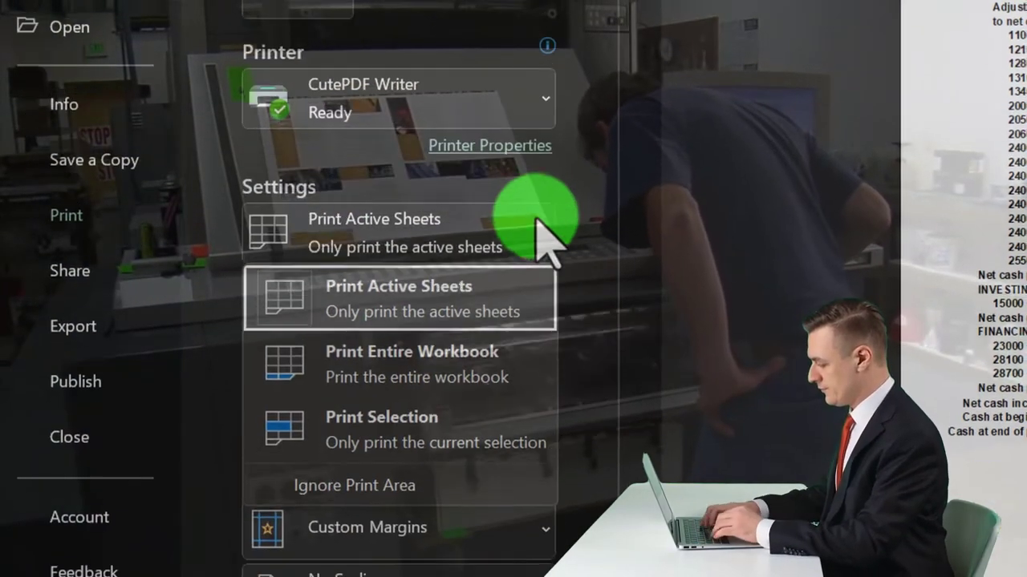
left_click(449, 369)
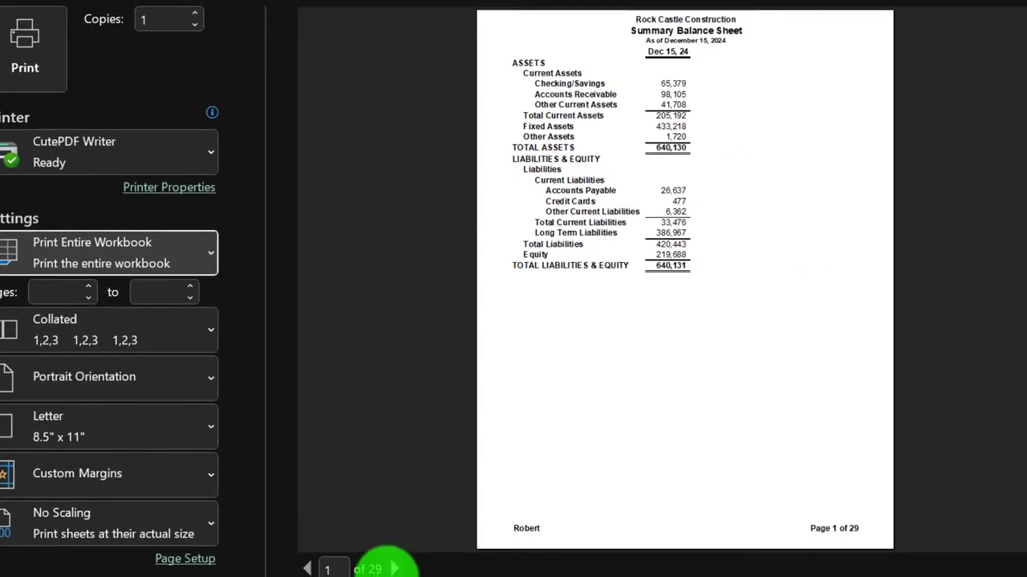
Page through the print preview of the whole workbook to examine the balance sheet reports
left_click(384, 568)
left_click(384, 568)
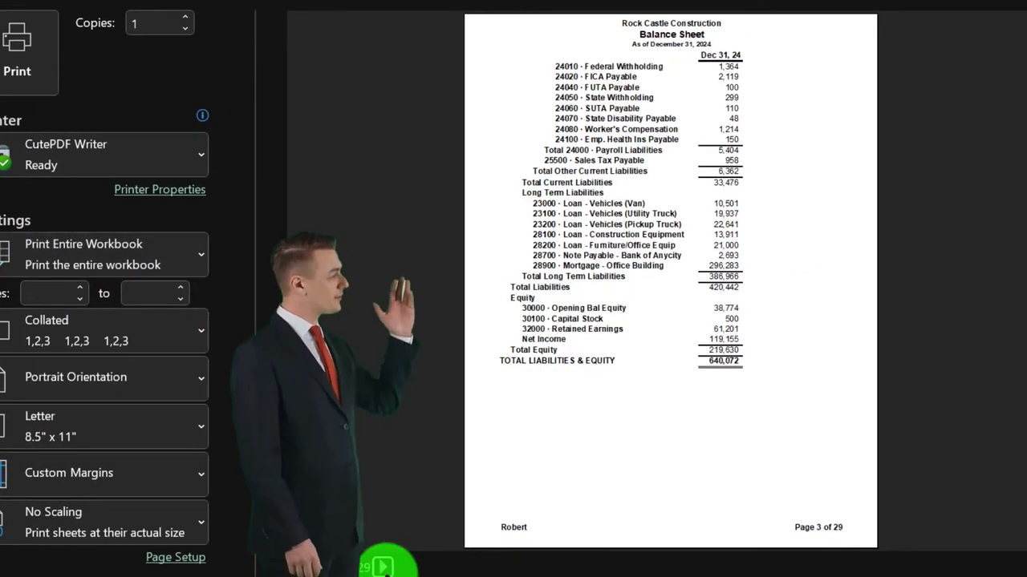
left_click(384, 568)
left_click(383, 568)
left_click(384, 568)
left_click(383, 568)
left_click(384, 568)
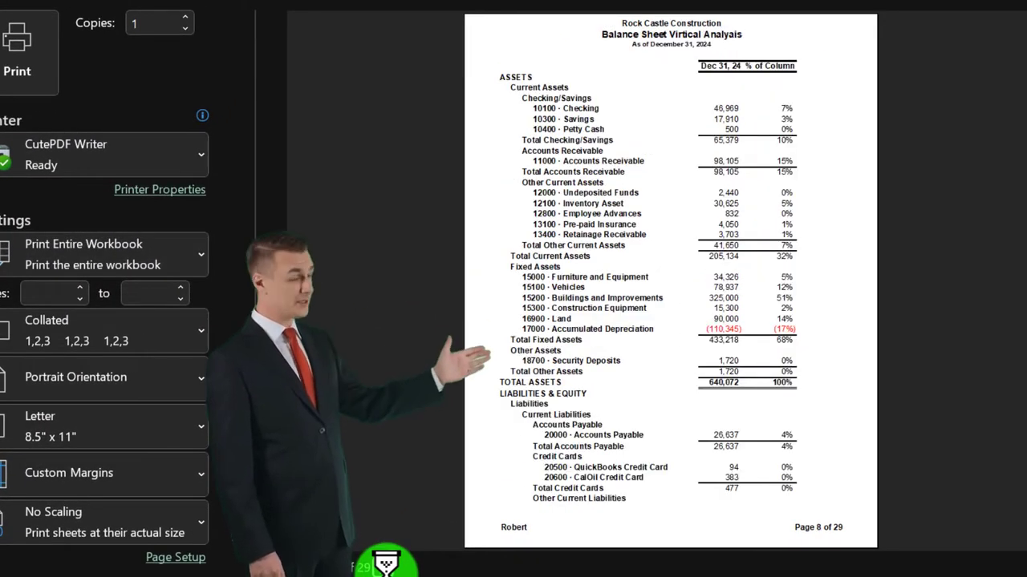
left_click(383, 568)
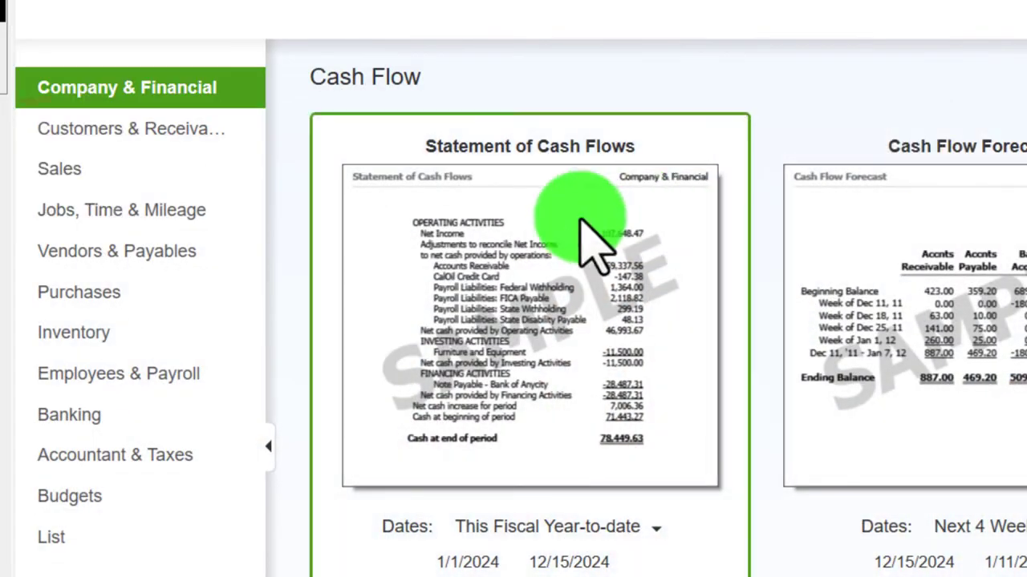
Customize the A/R Aging Summary header by hiding the date prepared and time prepared
scroll(481, 312, "down", 3)
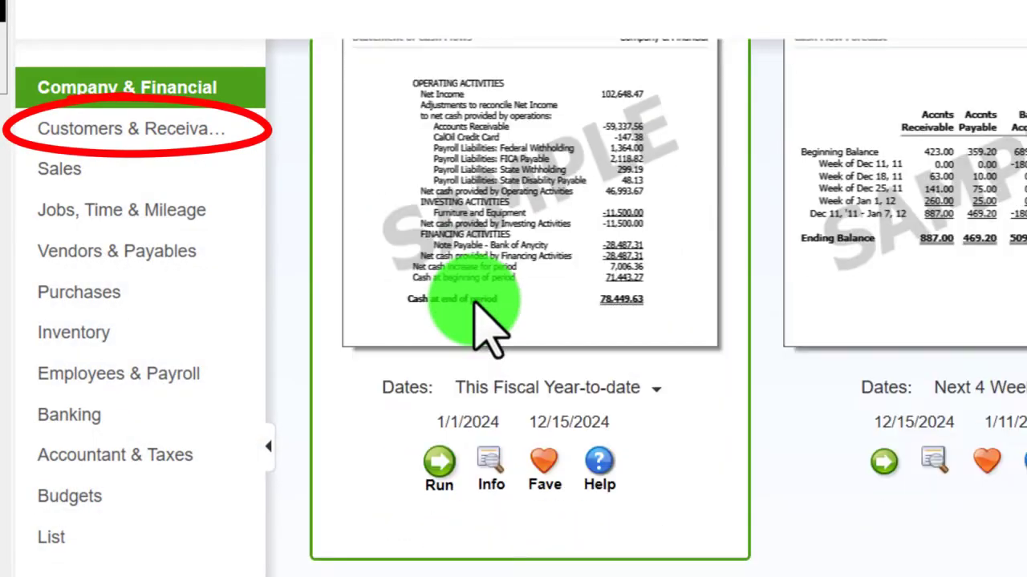
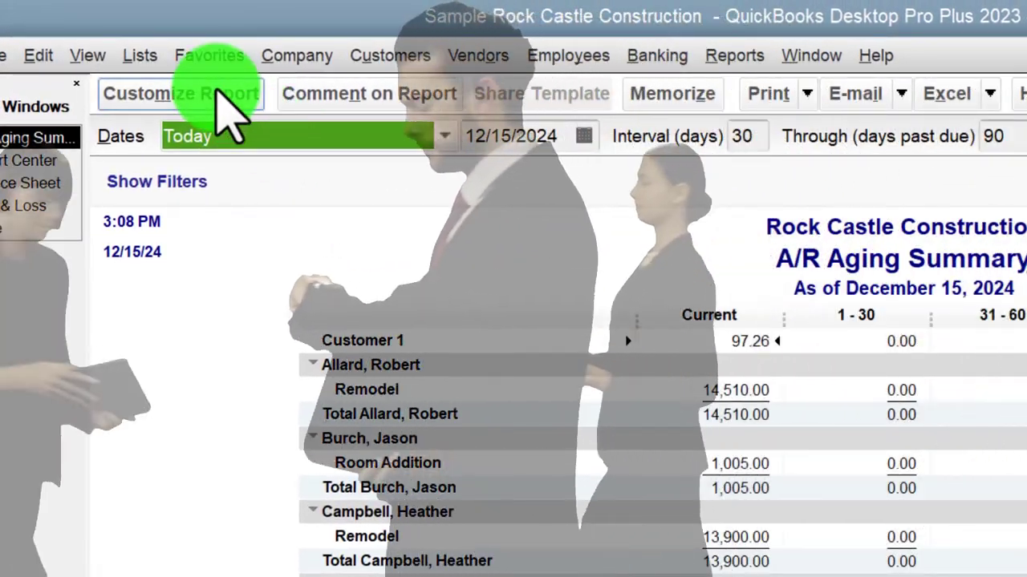
left_click(215, 92)
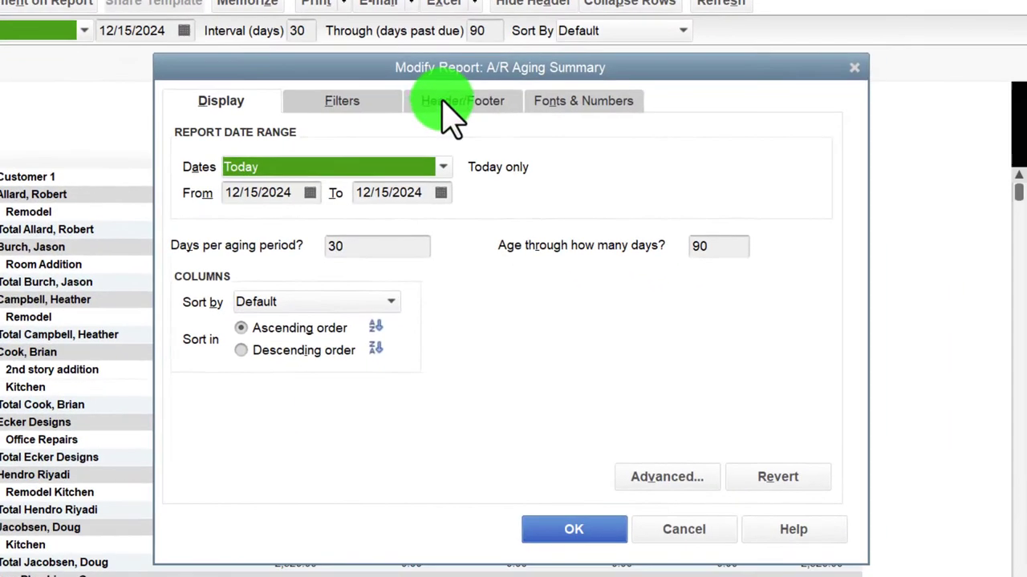
left_click(834, 204)
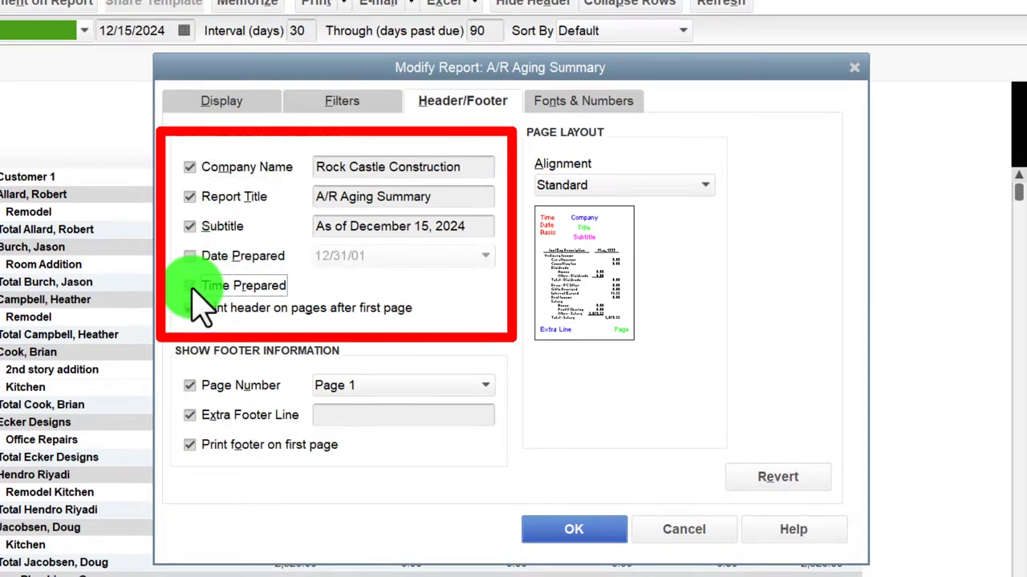
Enlarge the A/R Aging Summary's column labels and all related fonts, and show negative numbers in parentheses and bright red
left_click(565, 104)
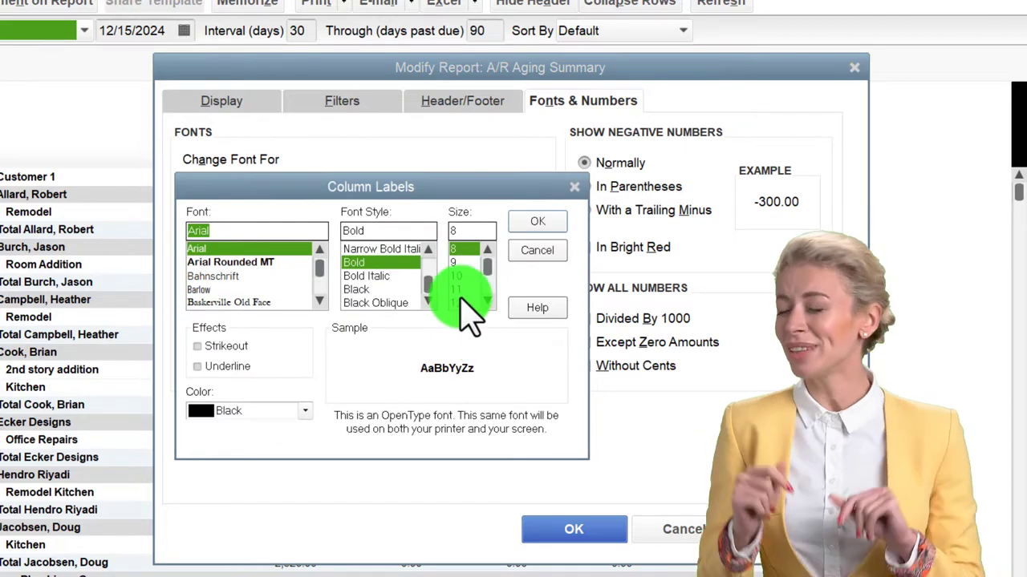
left_click(517, 222)
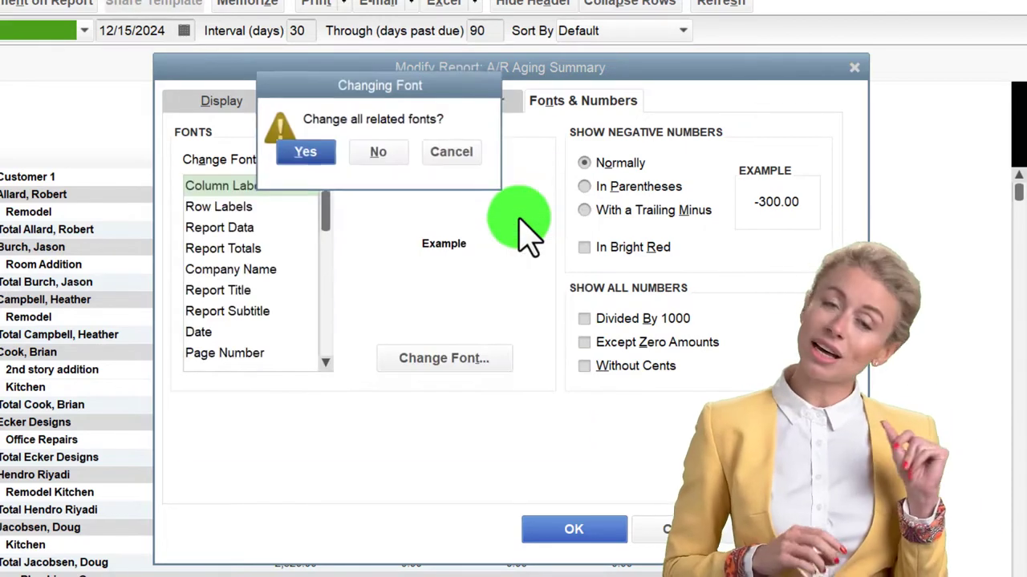
left_click(312, 152)
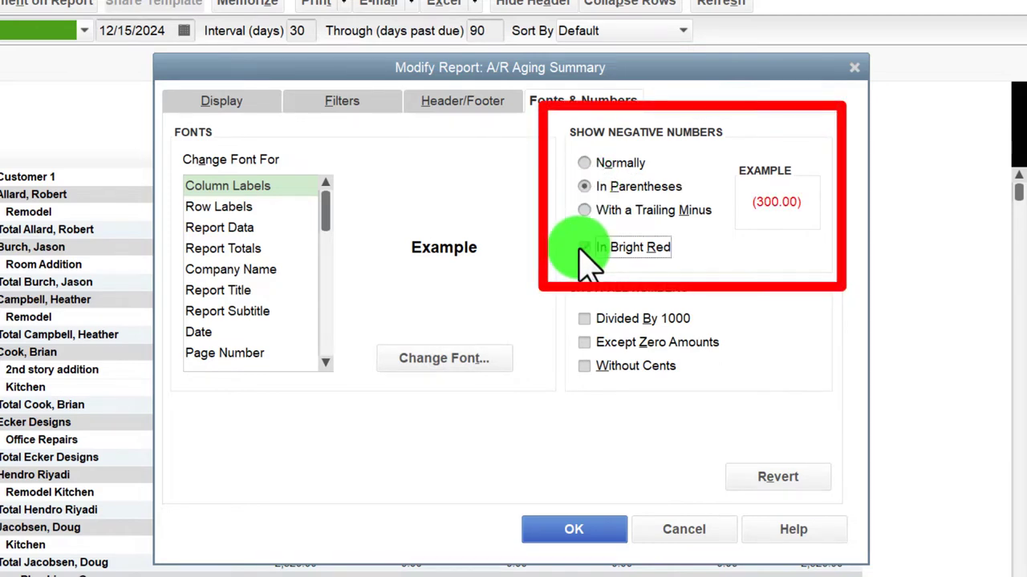
left_click(573, 530)
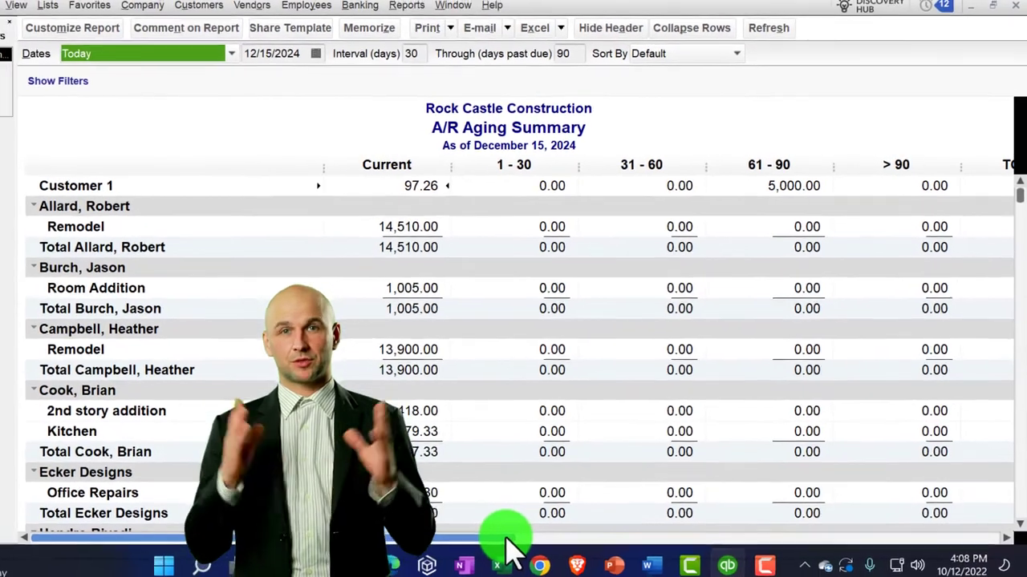
Check the A/R Aging Summary's column label font settings, keeping Arial Bold at size 12
left_click_drag(505, 539, 552, 542)
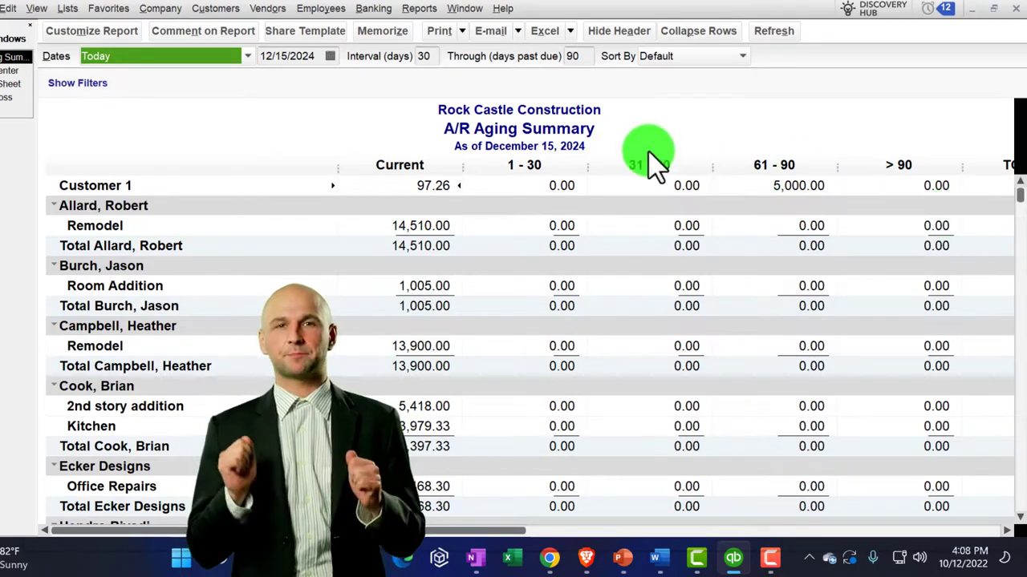
left_click(120, 38)
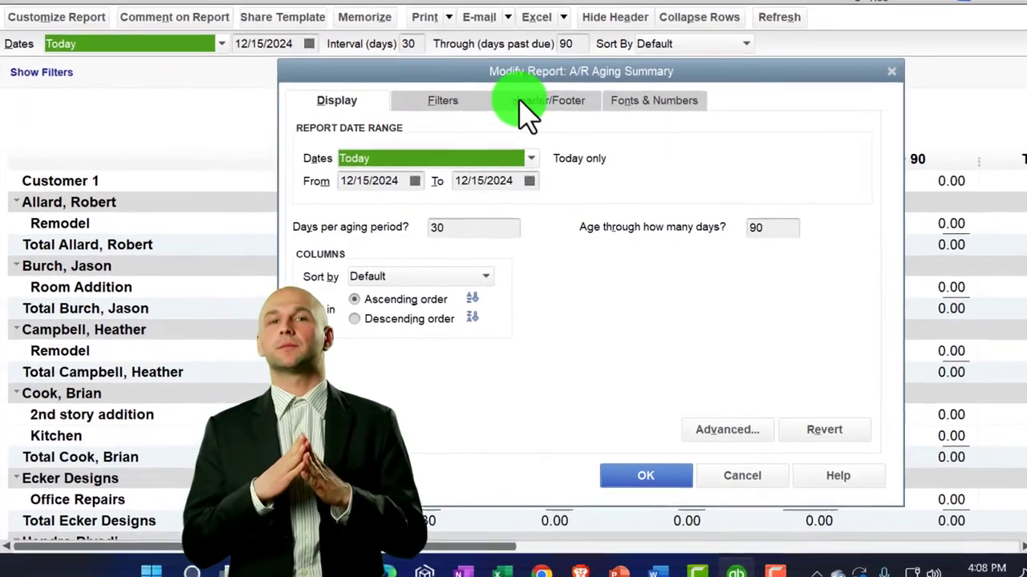
left_click(648, 101)
left_click(520, 352)
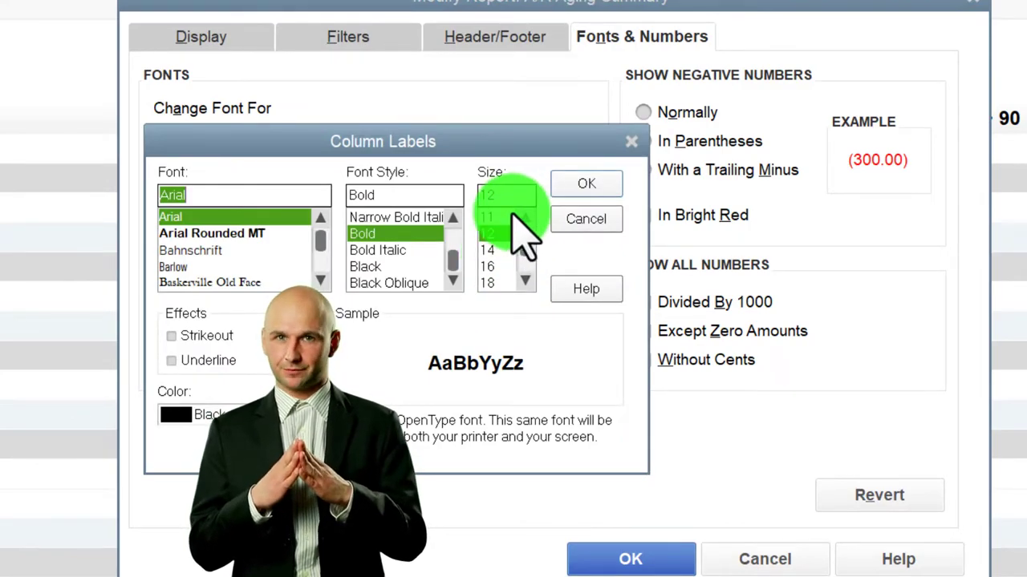
left_click(587, 183)
left_click(306, 102)
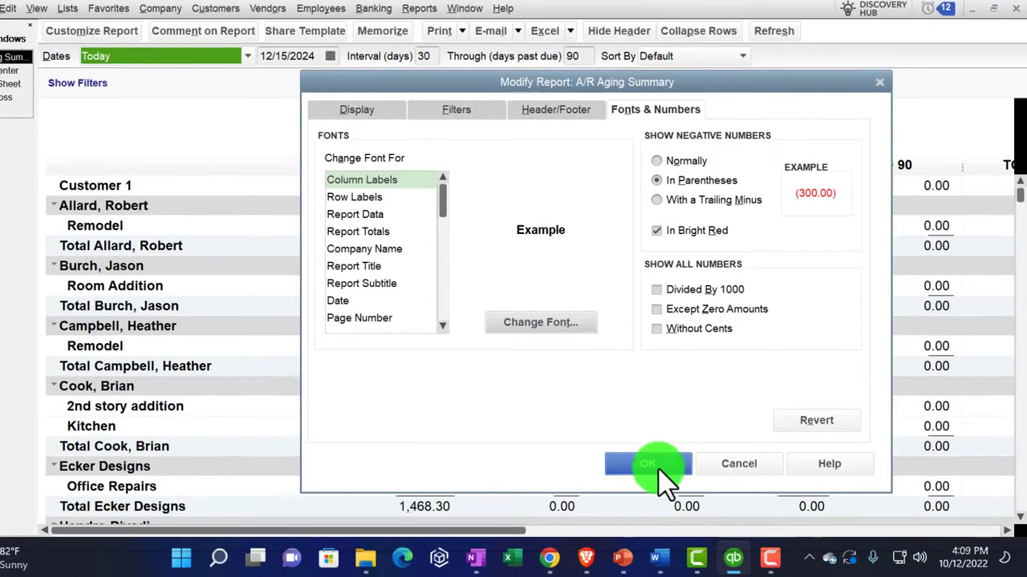
left_click(648, 465)
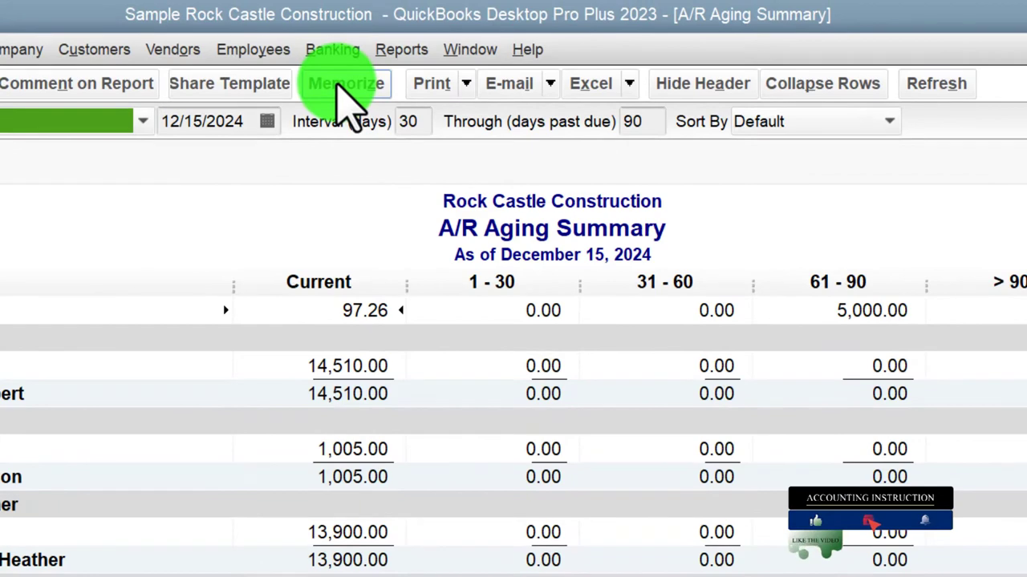
Memorize the A/R Aging Summary in the Internal Reports group and close the report
left_click(346, 103)
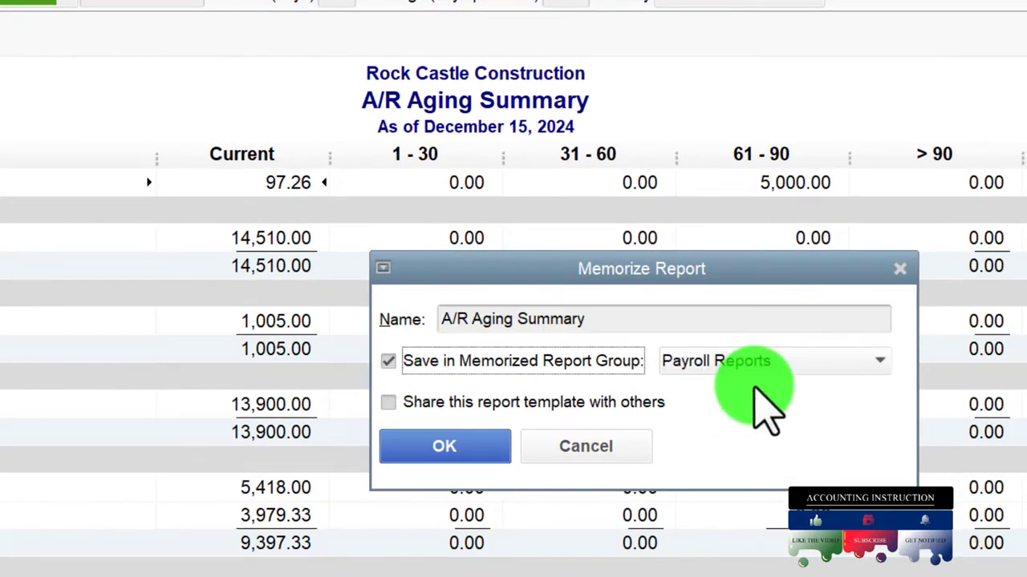
left_click(768, 365)
left_click(762, 418)
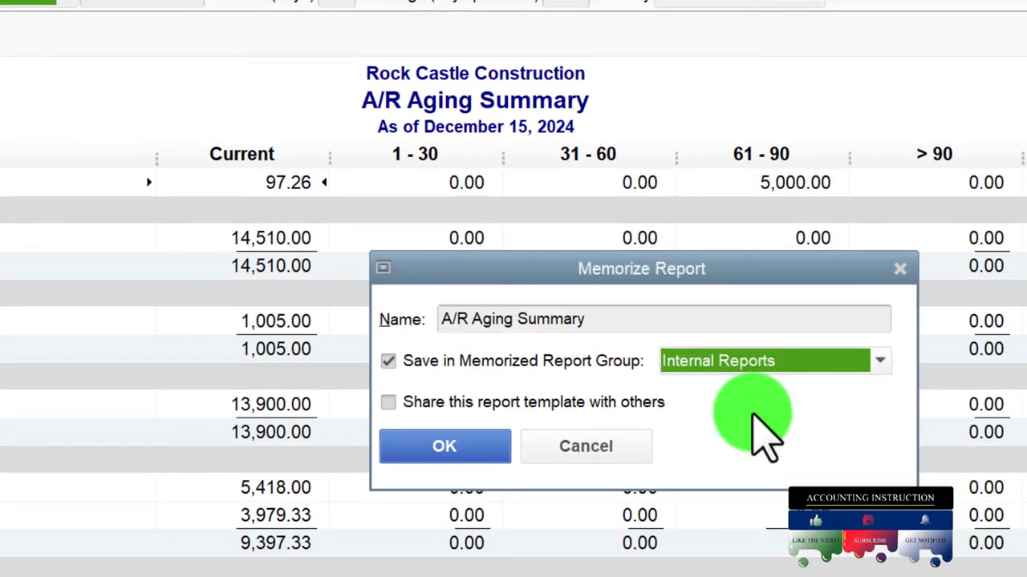
left_click(466, 453)
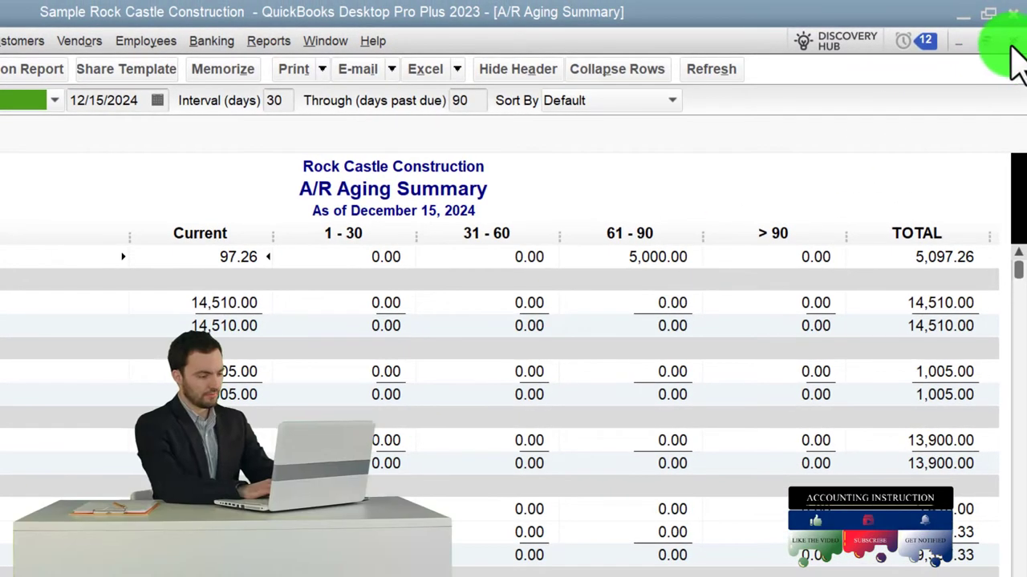
left_click(1012, 44)
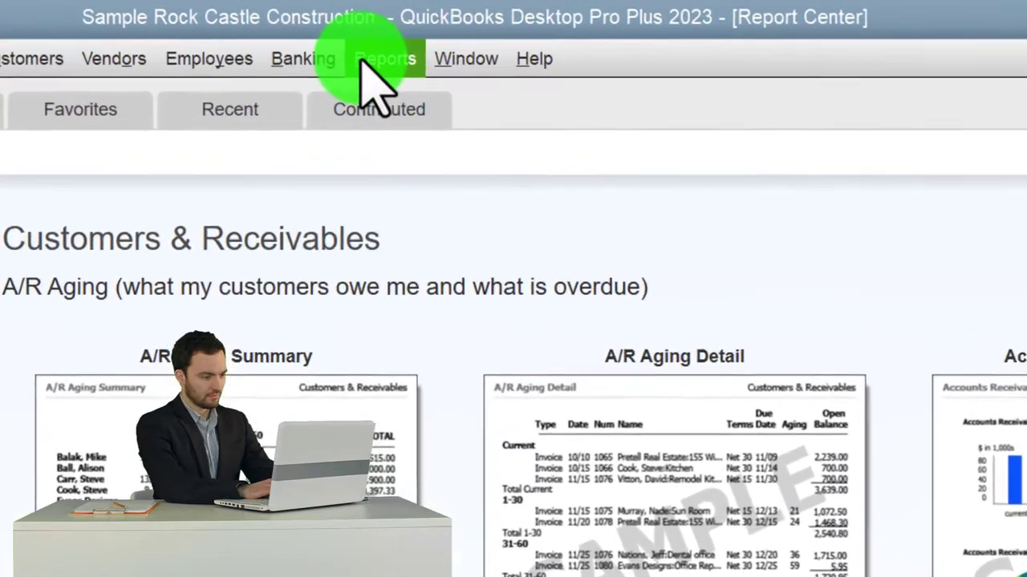
Look up the memorized reports stored in the Internal Reports group
left_click(361, 57)
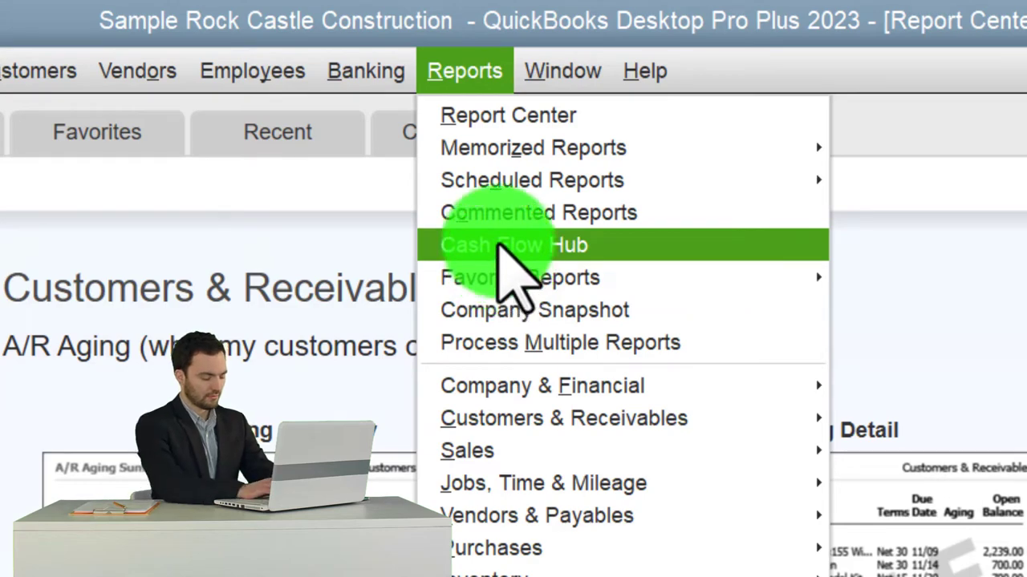
mouse_move(515, 152)
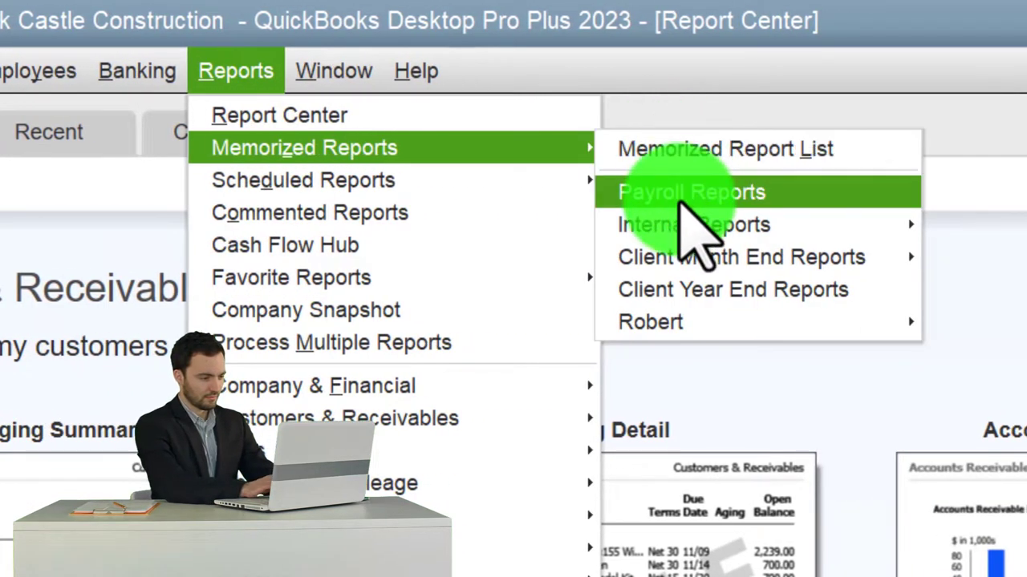
mouse_move(698, 224)
left_click(973, 231)
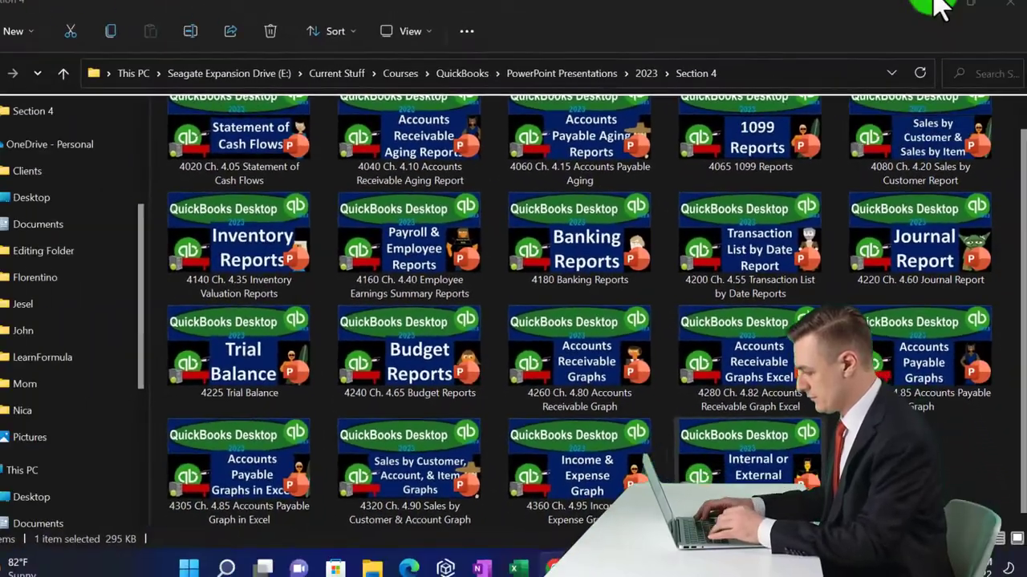
Open the Month End Reports workbook from the Rock Castle Construction folder inside the QuickBooks Desktop 2023 folder
left_click(934, 5)
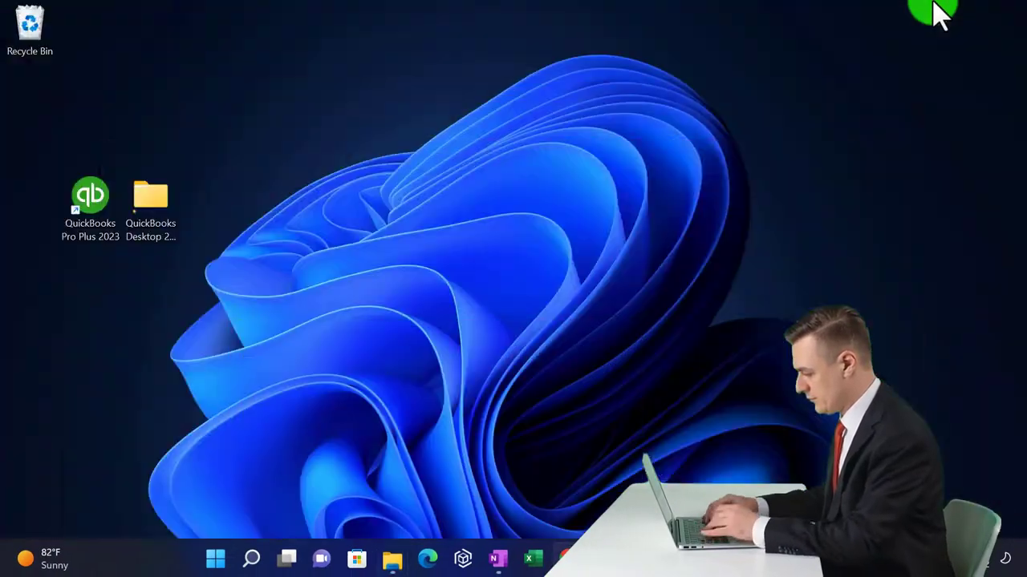
double_click(148, 210)
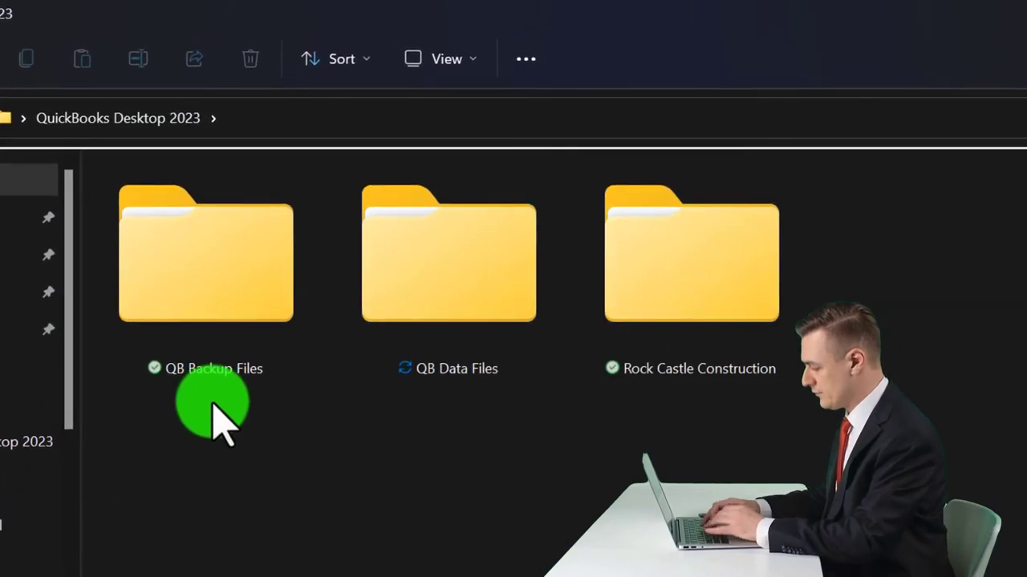
left_click(691, 287)
double_click(694, 293)
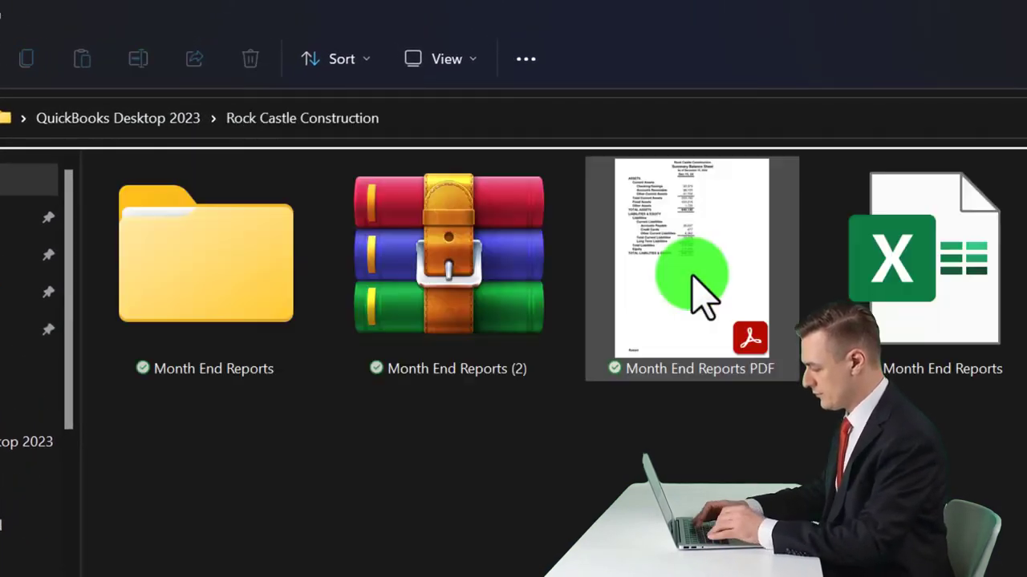
double_click(922, 305)
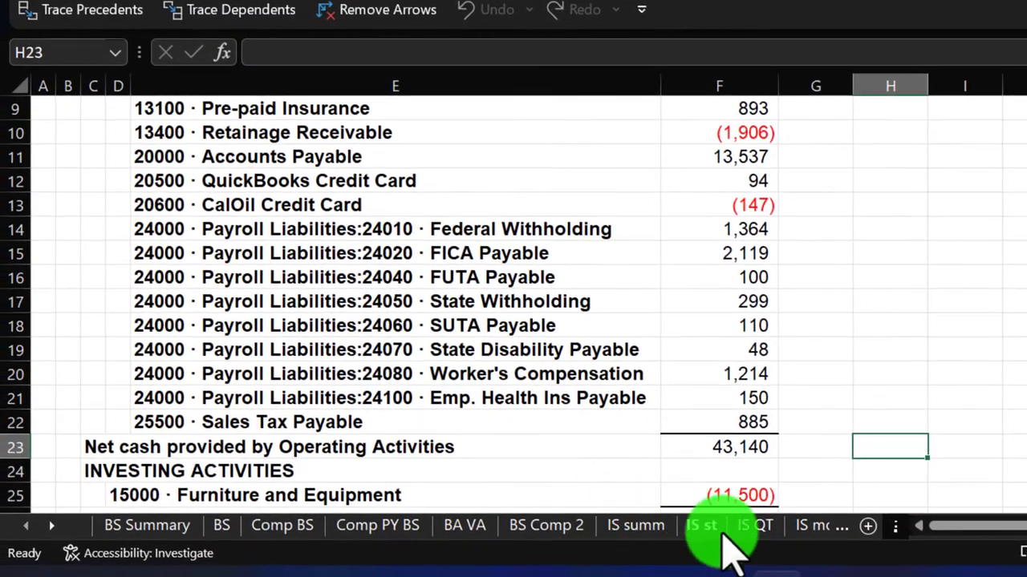
Look through the workbook's income statement and balance sheet comparison sheets, then examine the pie chart on the AR Graph sheet
left_click(756, 530)
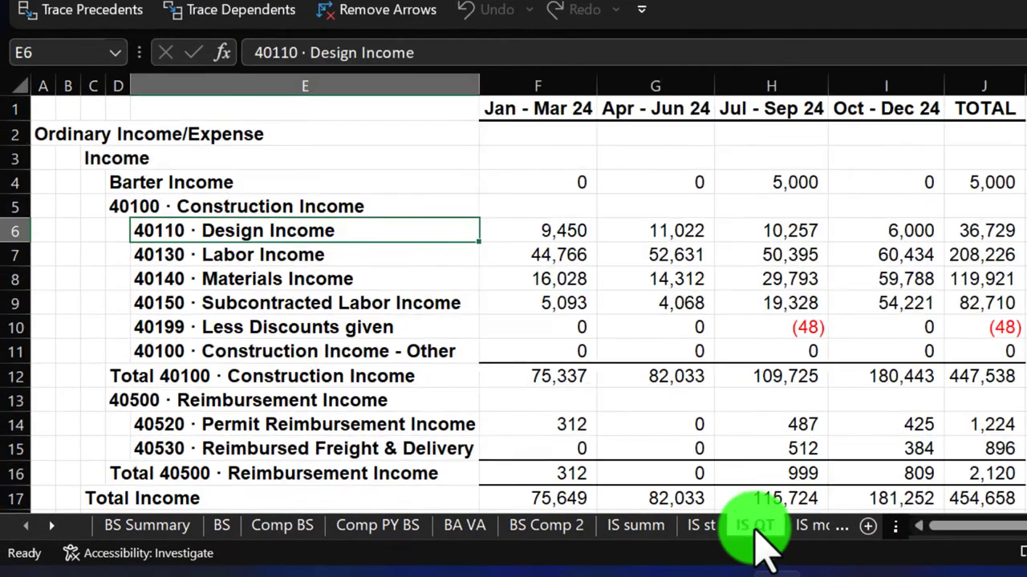
left_click(699, 530)
left_click(651, 529)
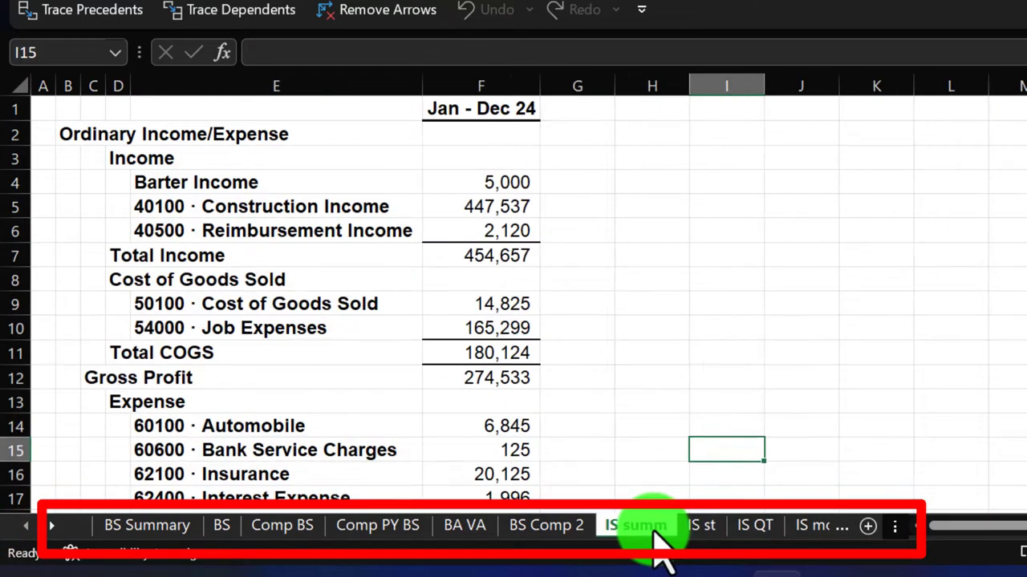
left_click(562, 526)
left_click(48, 526)
left_click(48, 526)
left_click(48, 526)
left_click(48, 526)
left_click(48, 526)
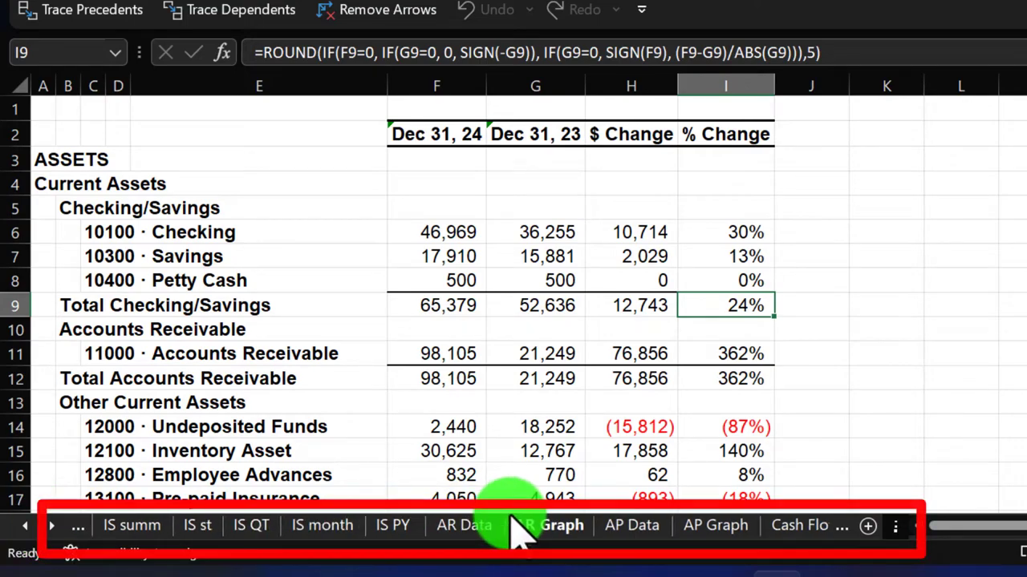
left_click(581, 526)
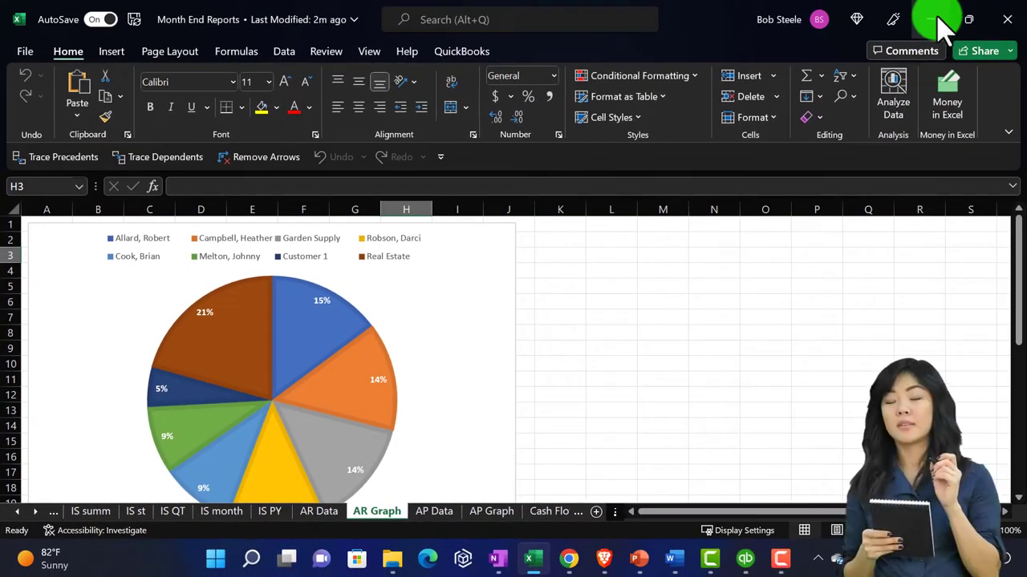
Switch back to QuickBooks and examine the sample Customers & Receivables reports, from A/R aging through customer balances and customer lists
left_click(932, 19)
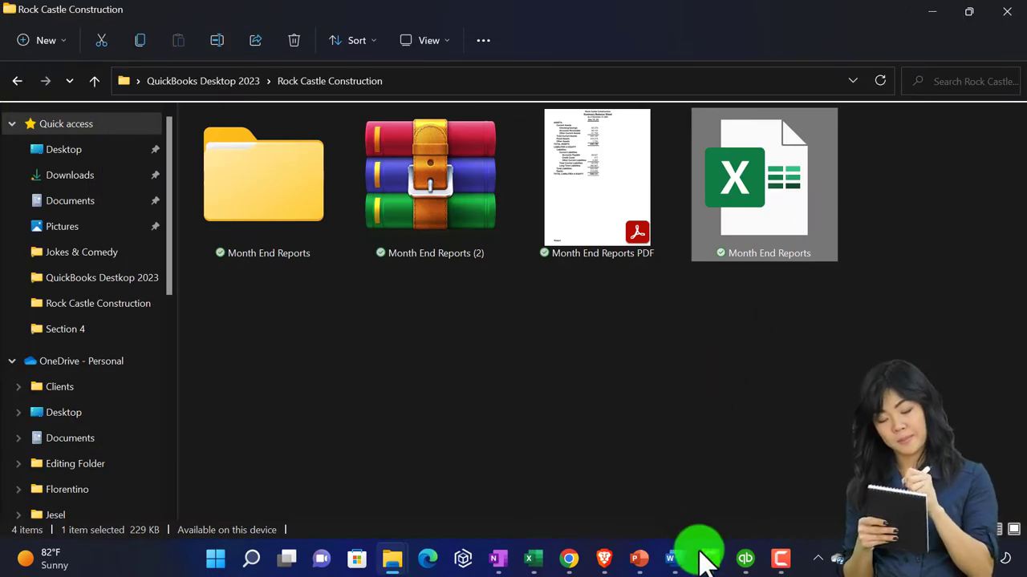
left_click(744, 559)
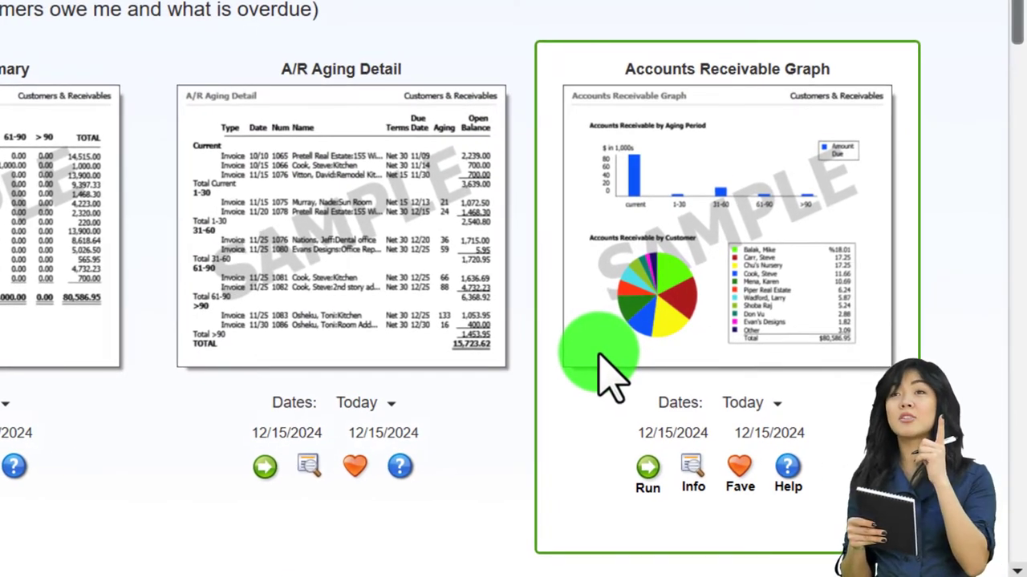
scroll(610, 373, "down", 5)
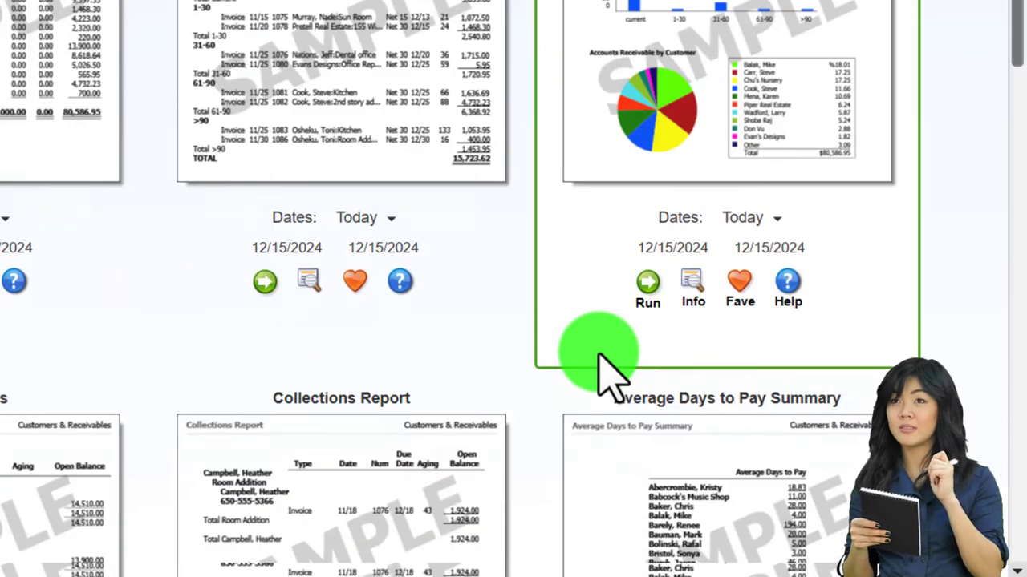
scroll(609, 373, "down", 3)
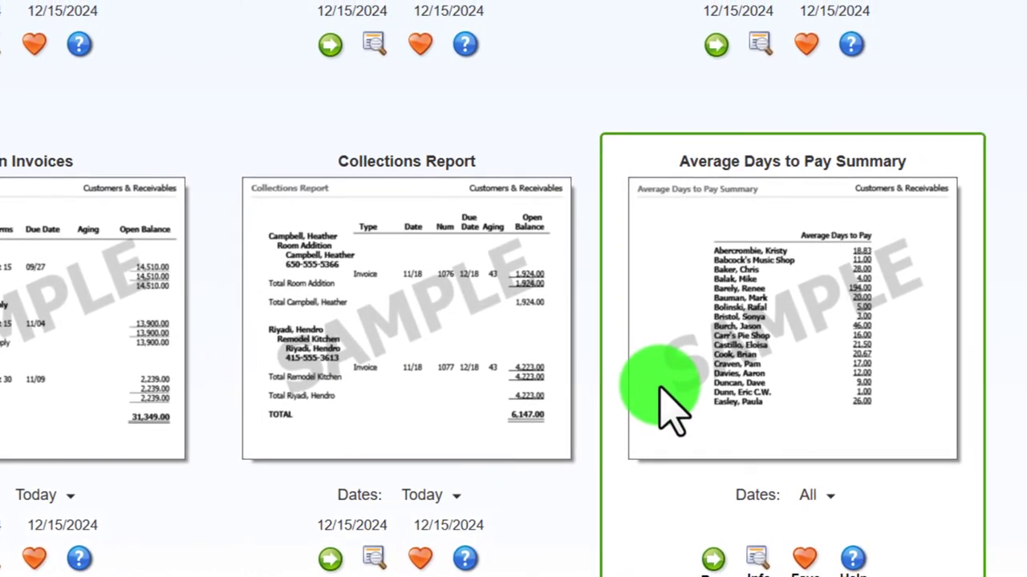
scroll(659, 401, "down", 1)
scroll(659, 401, "down", 5)
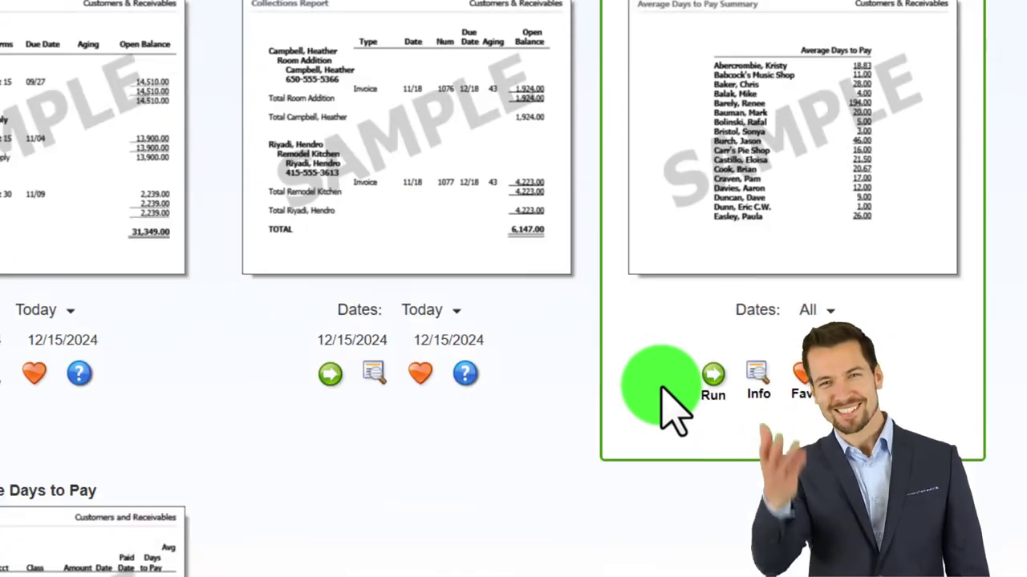
scroll(661, 388, "down", 10)
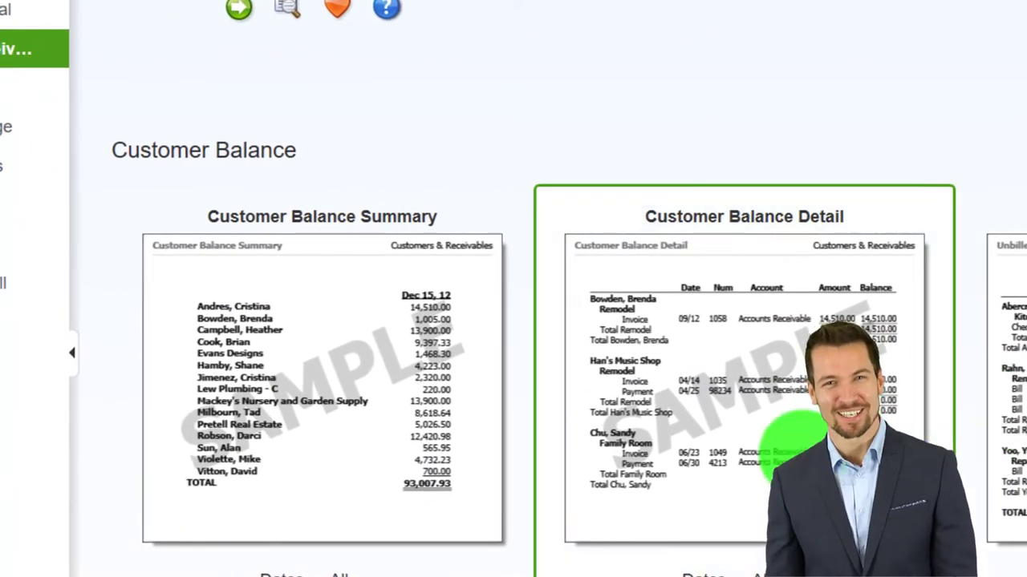
scroll(293, 357, "down", 1)
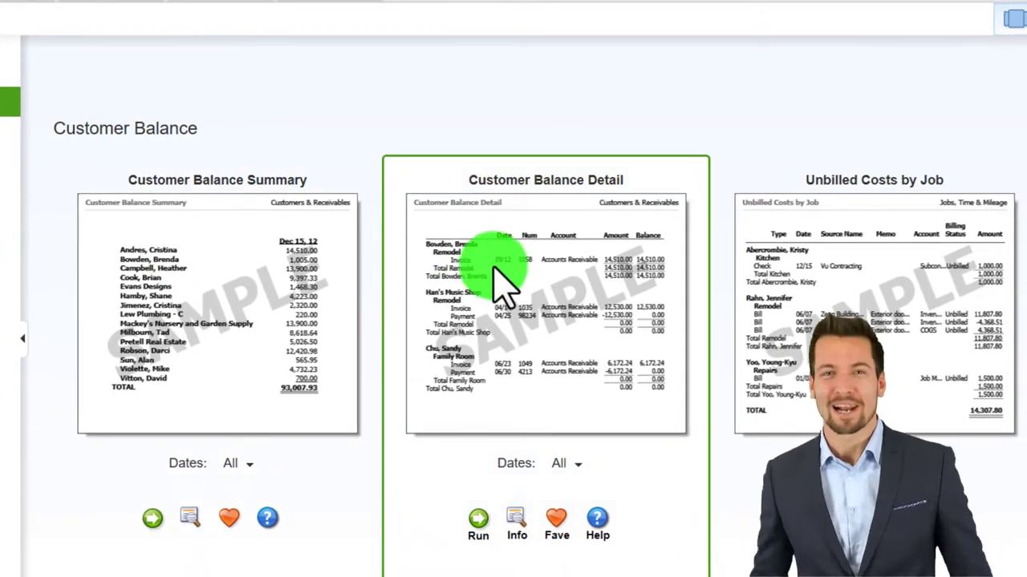
scroll(501, 285, "down", 5)
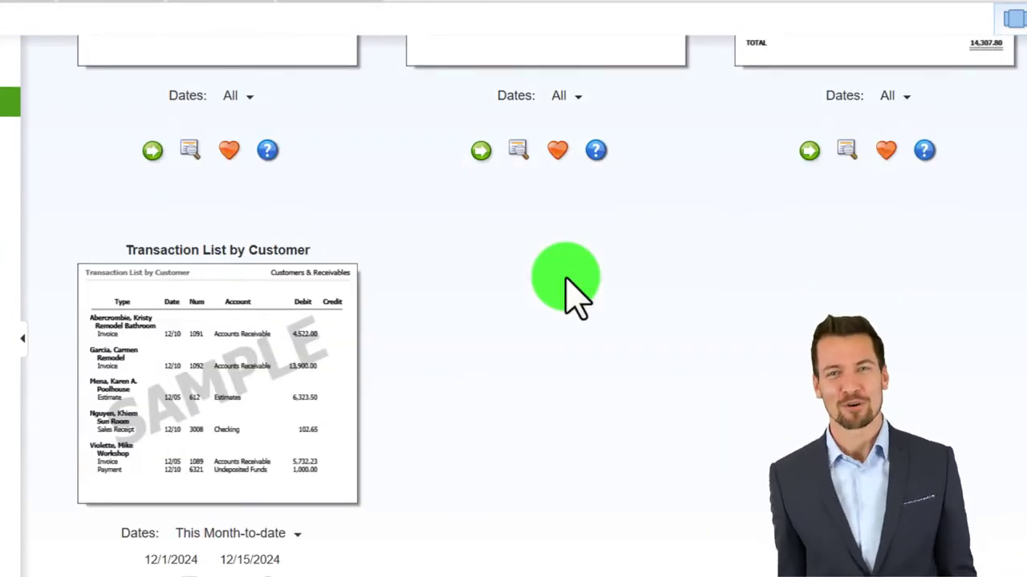
scroll(573, 298, "down", 9)
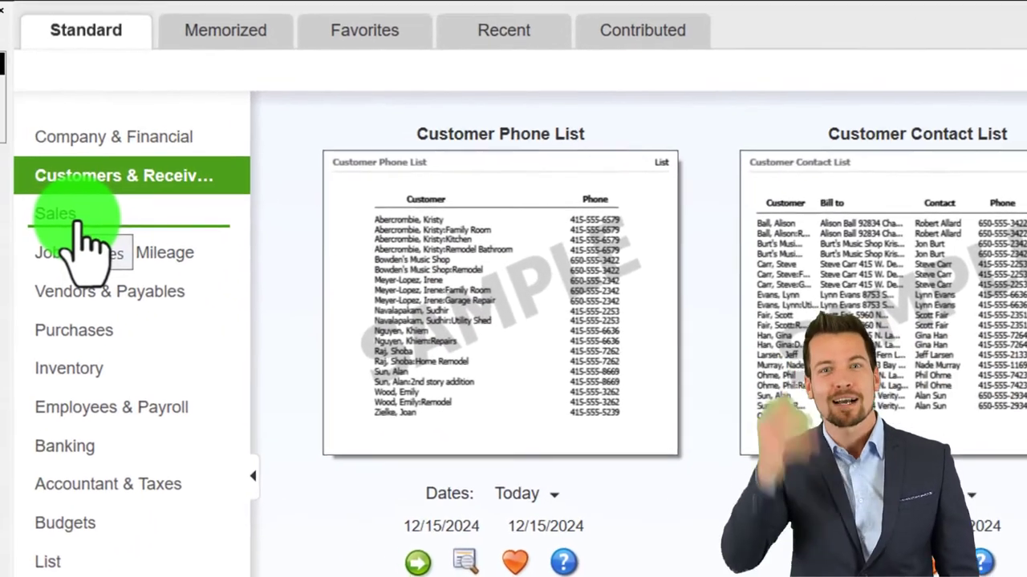
Examine the sample Sales reports, including Sales by Customer, Pending Sales, Sales Graph and Sales by Item
left_click(76, 218)
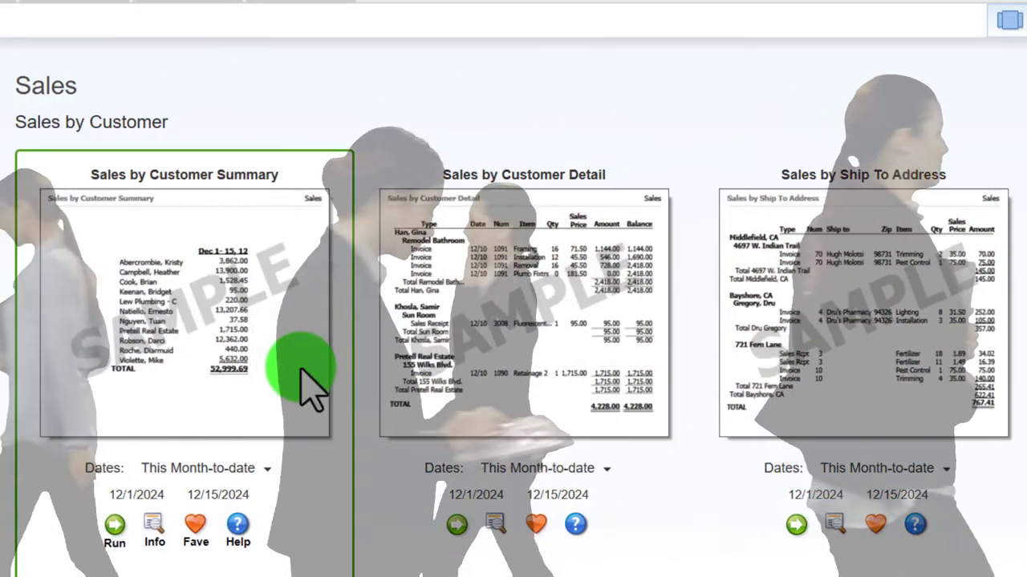
scroll(311, 386, "down", 5)
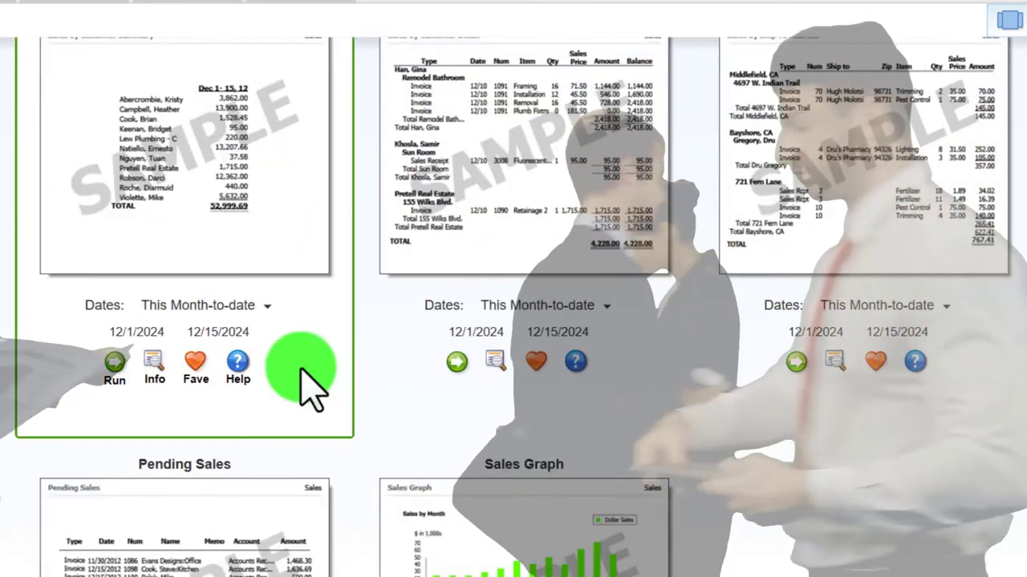
scroll(312, 387, "down", 2)
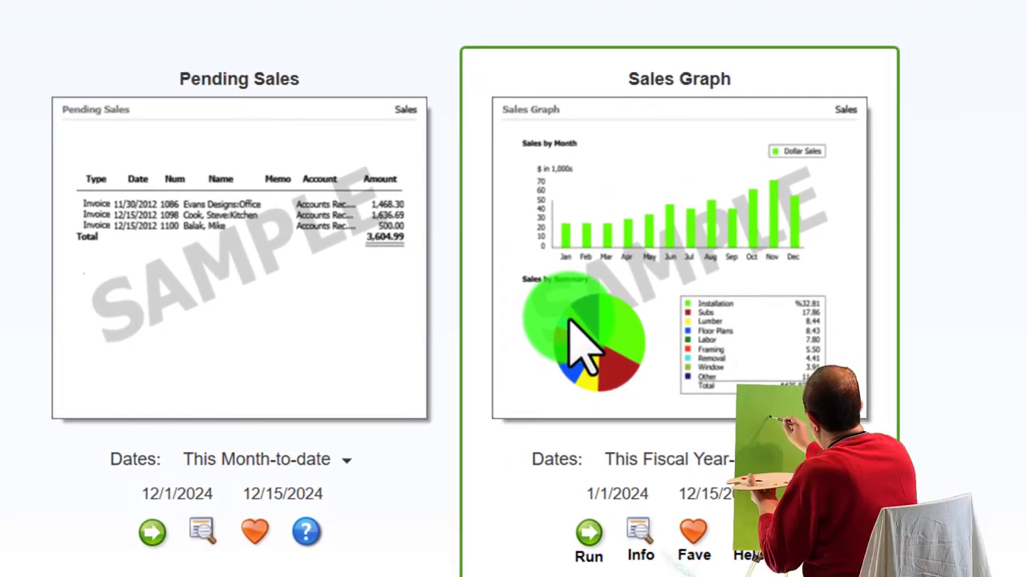
scroll(578, 341, "down", 3)
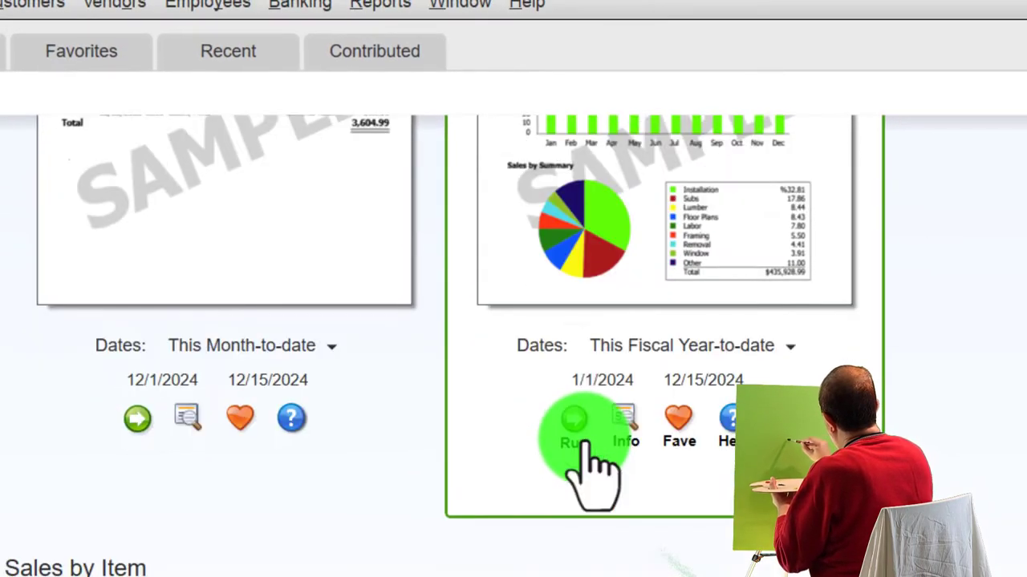
scroll(584, 441, "down", 1)
scroll(594, 466, "down", 1)
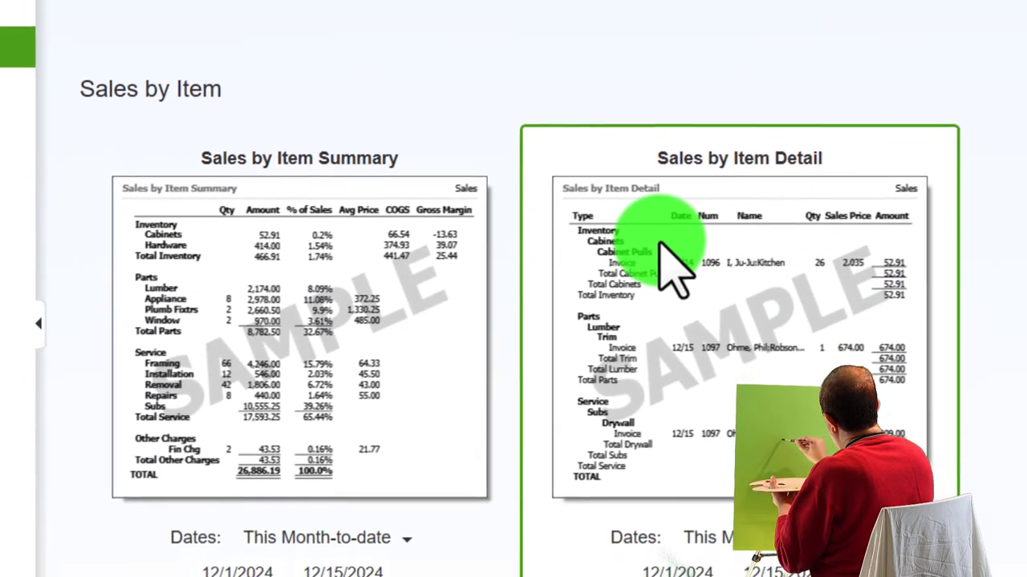
scroll(467, 299, "down", 1)
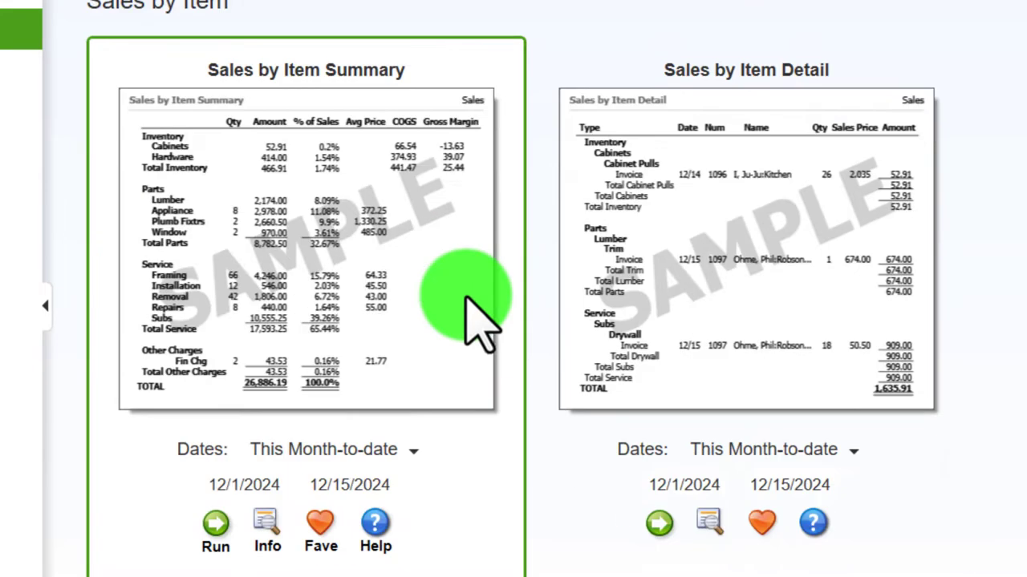
Examine the sample Sales by Item and Sales by Rep reports, then look back over the Sales Graph
scroll(467, 299, "down", 6)
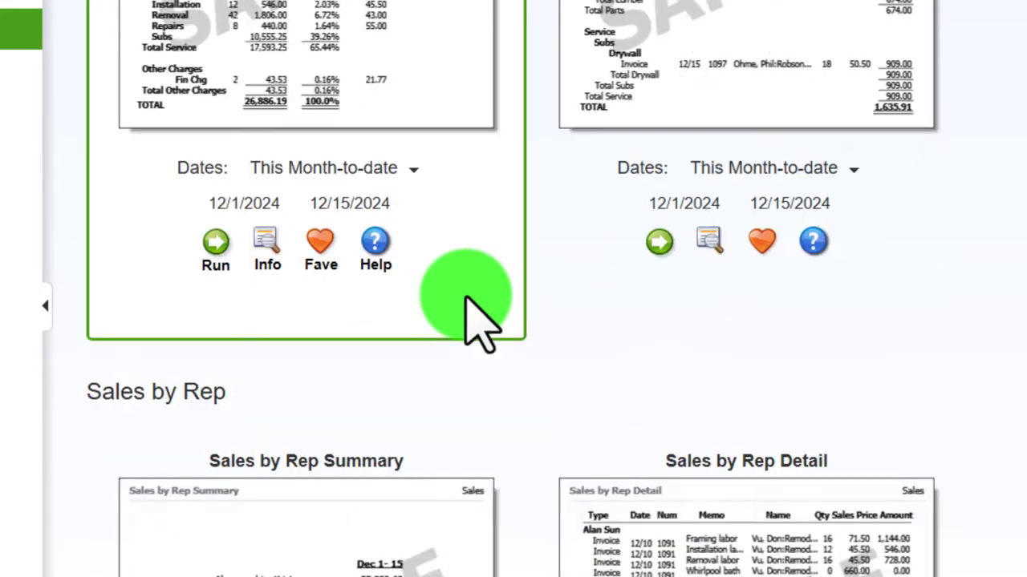
scroll(467, 301, "down", 6)
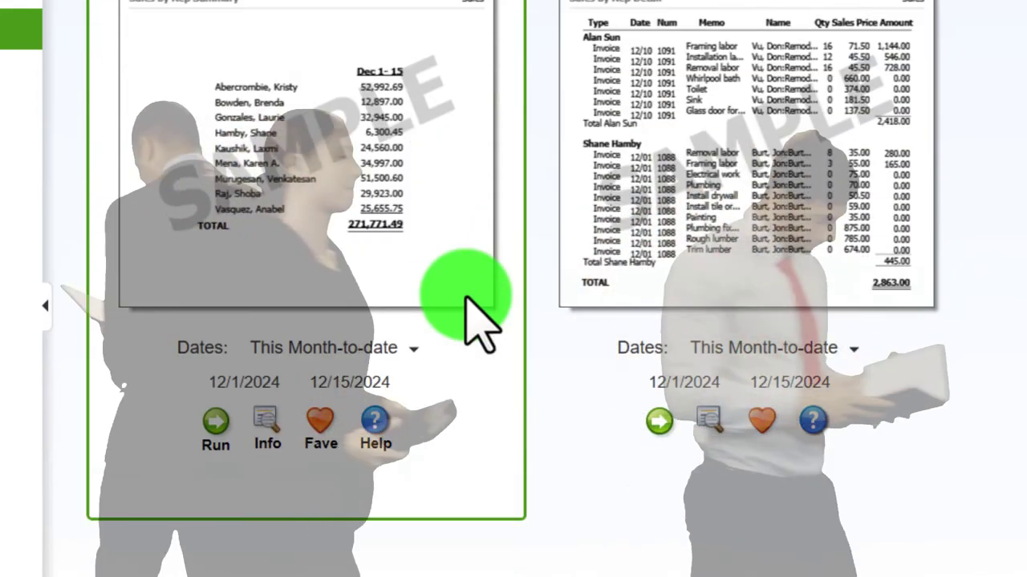
scroll(468, 298, "up", 12)
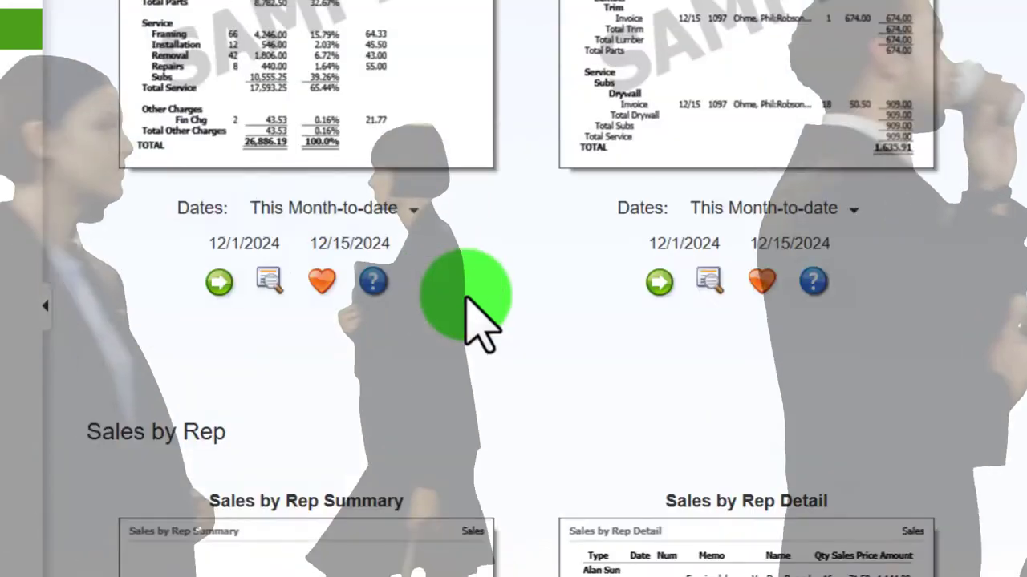
scroll(467, 298, "up", 3)
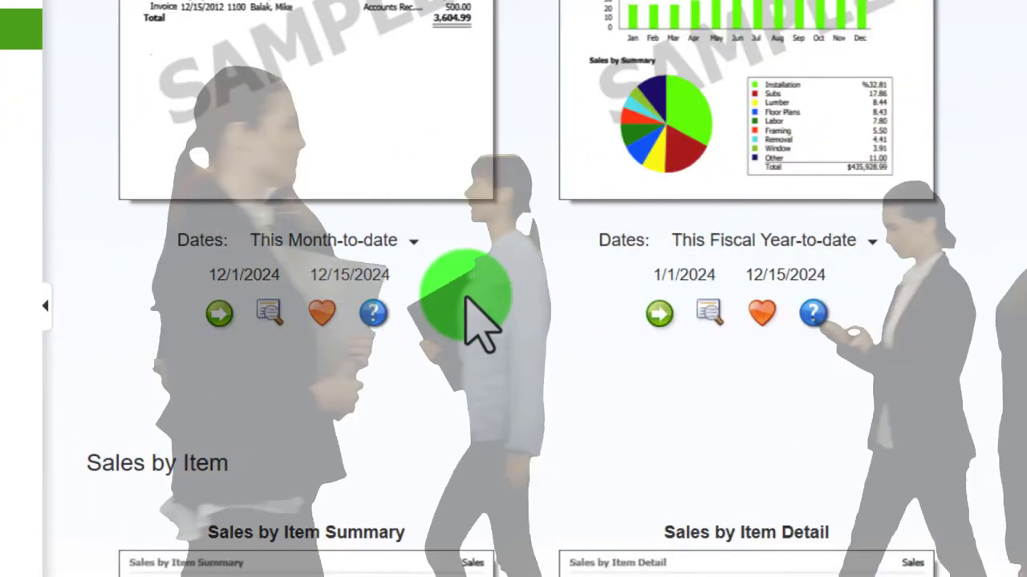
scroll(473, 321, "up", 1)
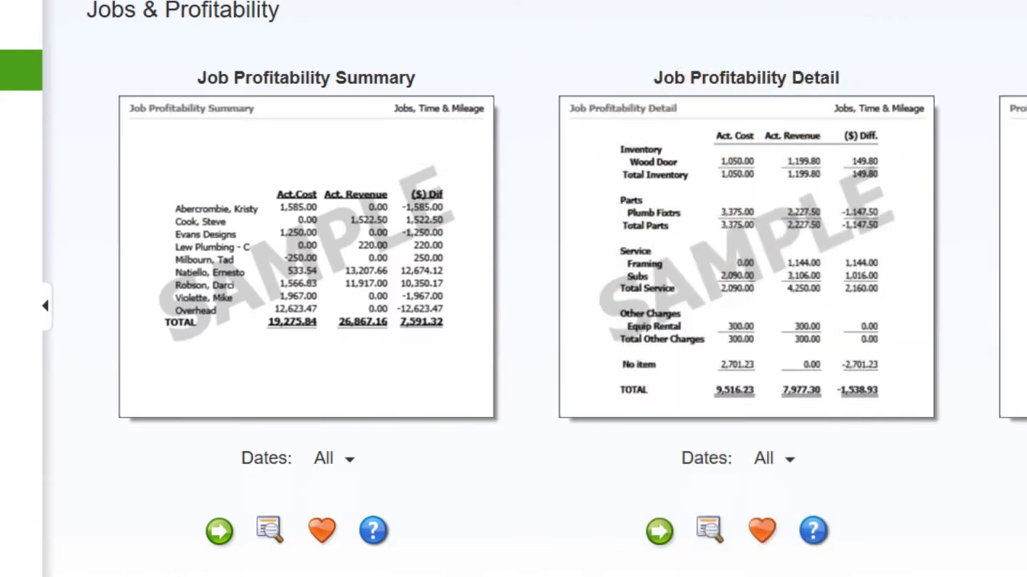
Run the A/P Aging Summary from the Vendors & Payables reports and remove the date prepared and time prepared from its header
left_click(20, 110)
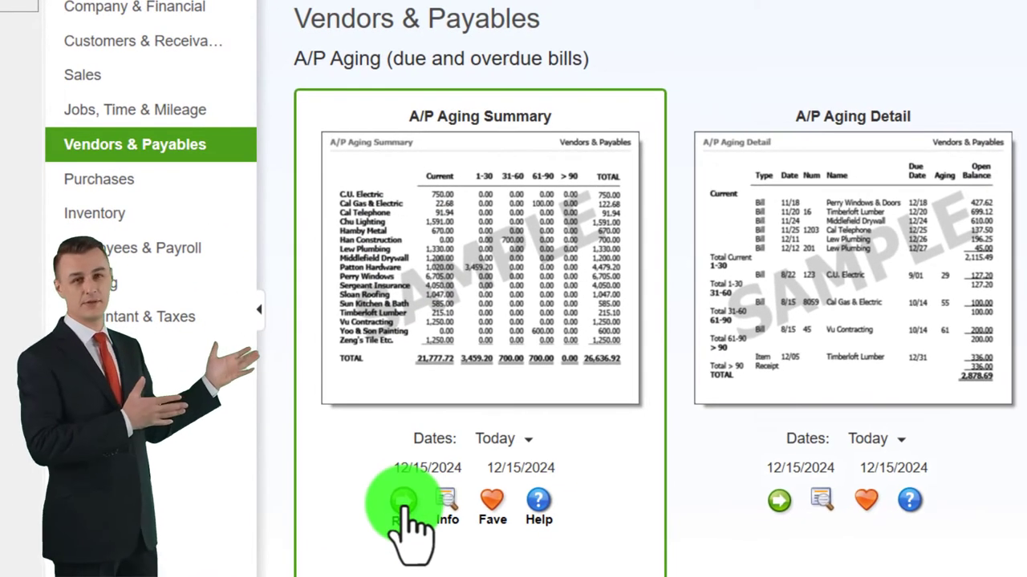
left_click(403, 501)
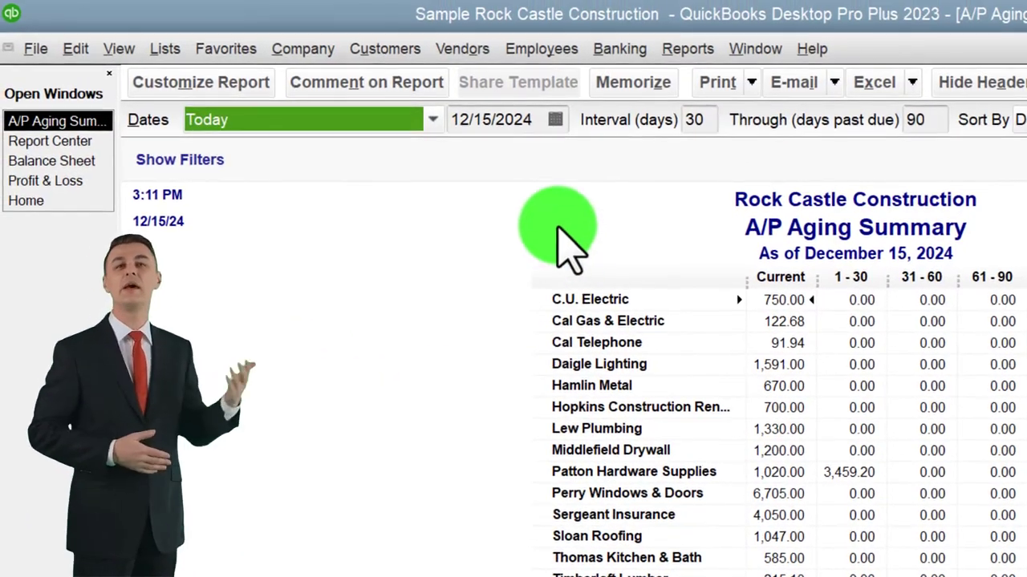
left_click(200, 82)
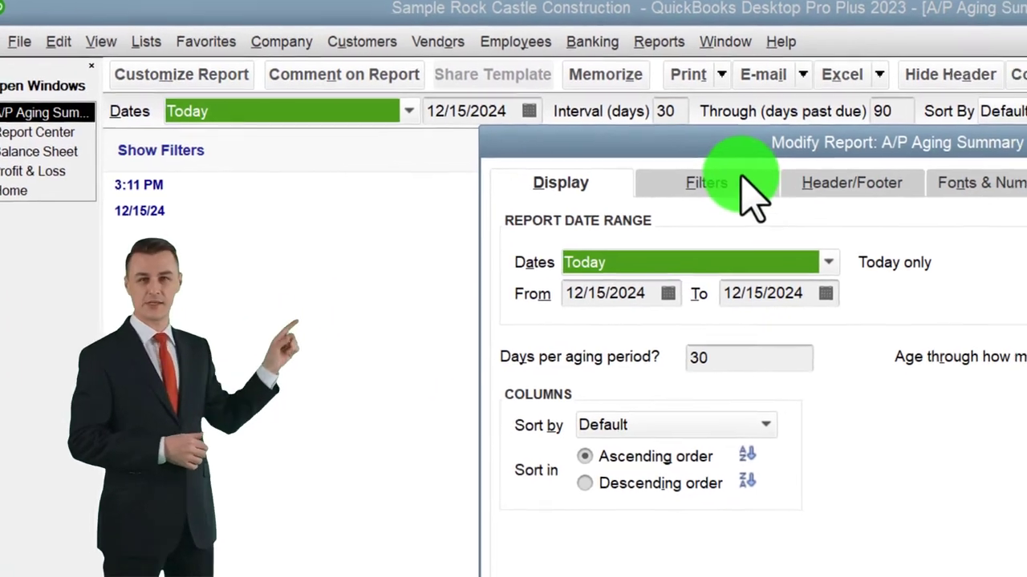
left_click(754, 197)
left_click(858, 198)
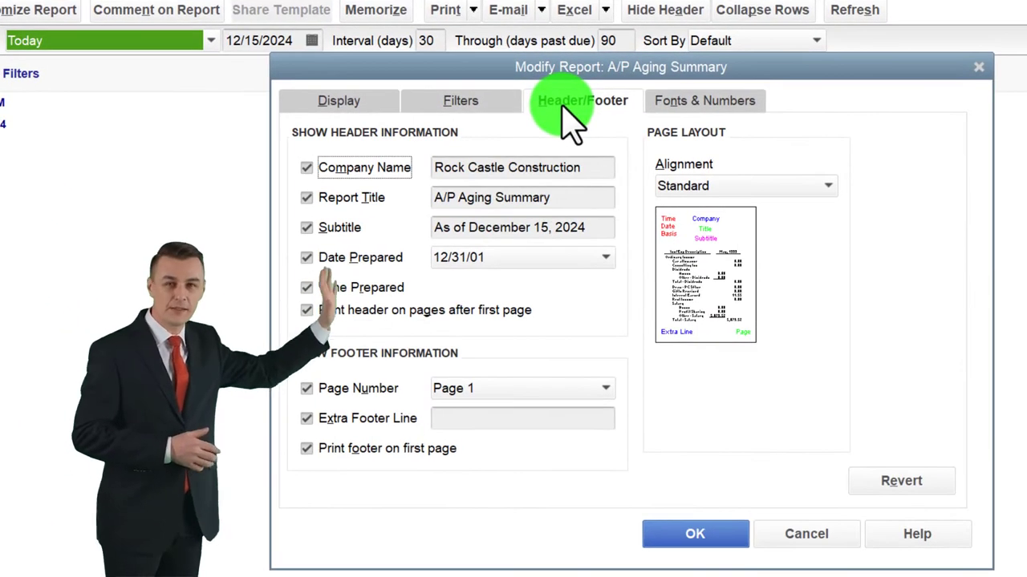
left_click(307, 257)
left_click(307, 288)
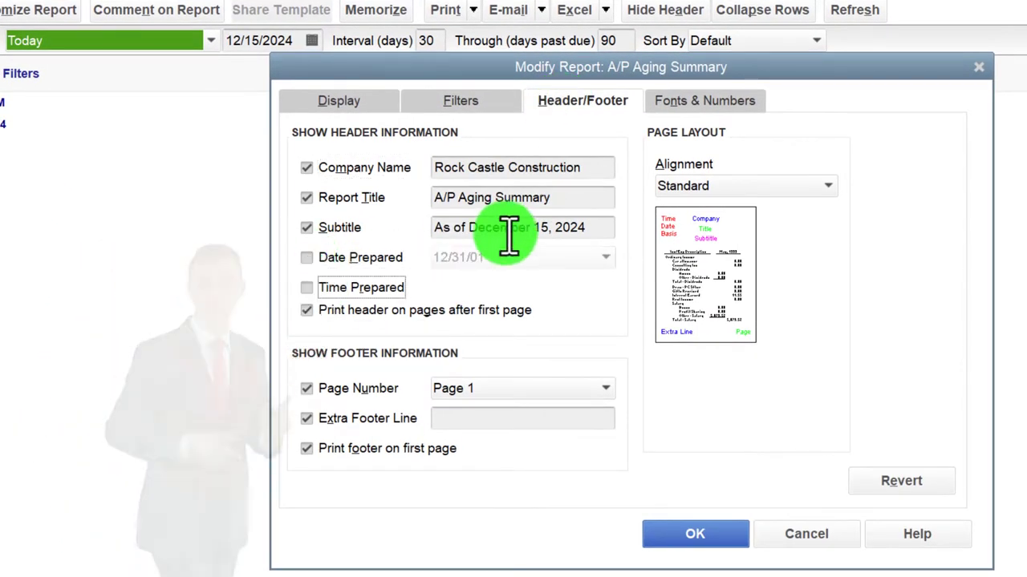
Enlarge the A/P Aging Summary's column label font and show negative numbers in parentheses and bright red
left_click(710, 102)
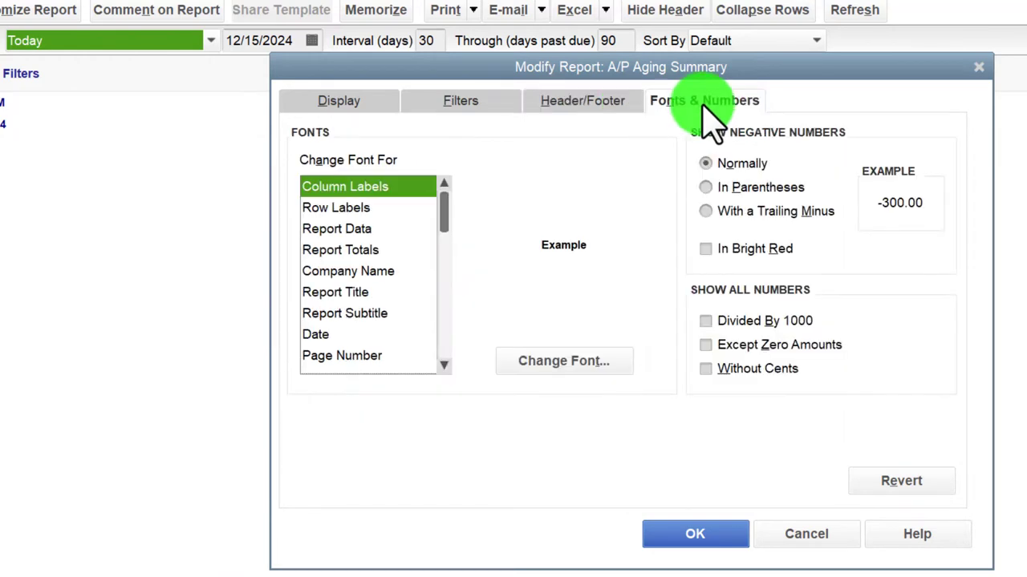
left_click(597, 361)
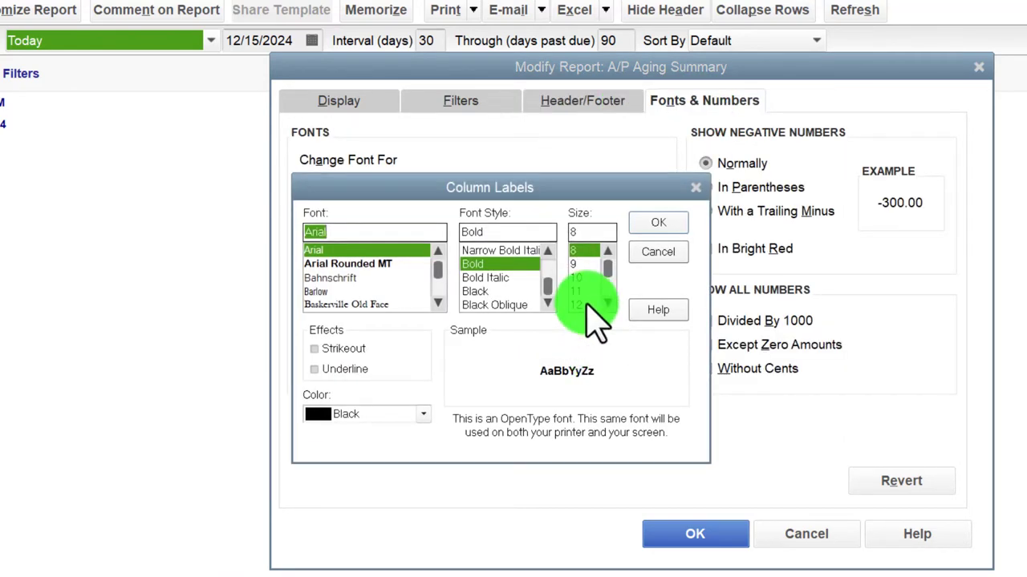
left_click(654, 225)
left_click(489, 168)
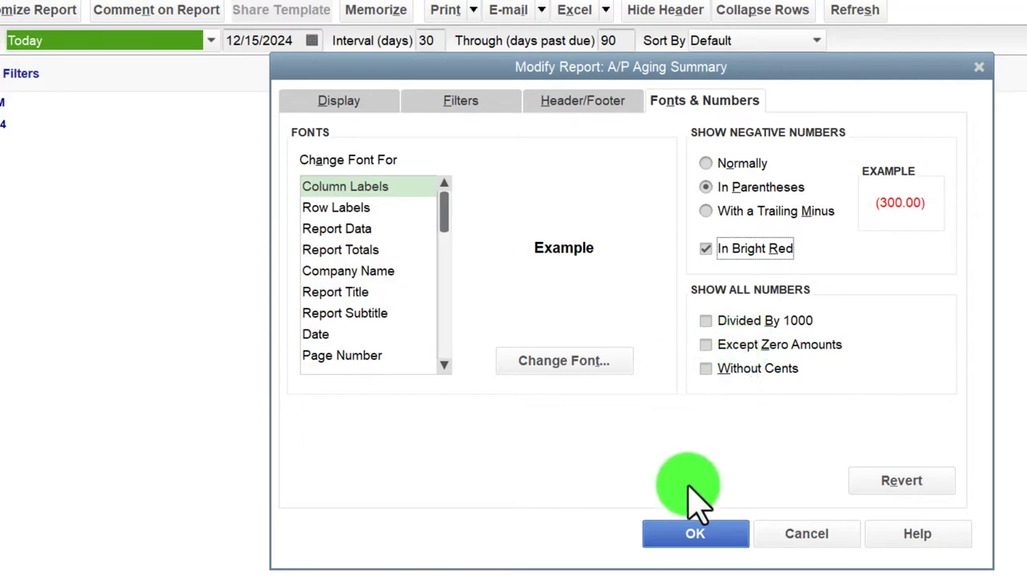
left_click(694, 535)
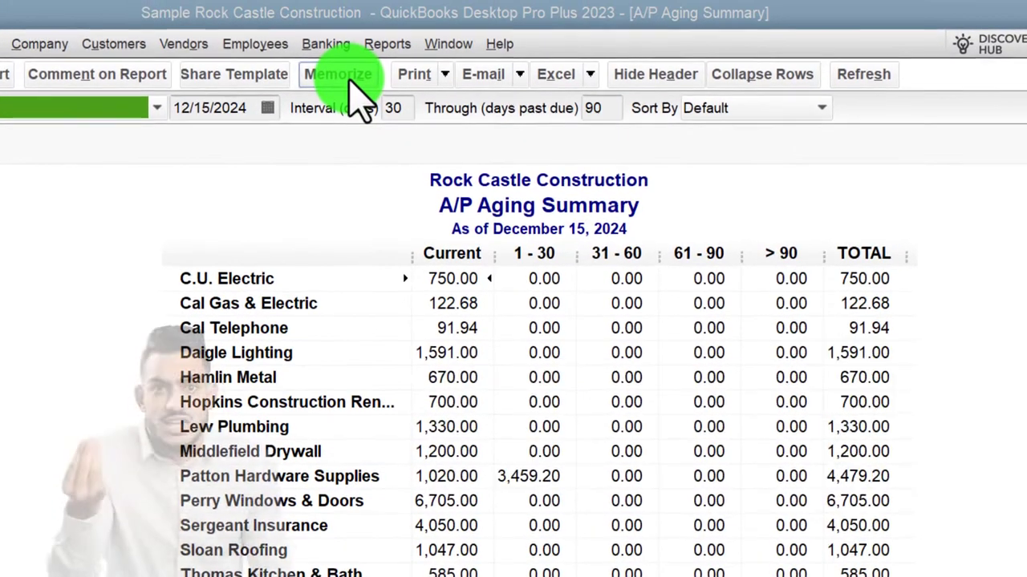
Memorize the A/P Aging Summary in the Internal Reports group and close the report
left_click(348, 12)
left_click(437, 429)
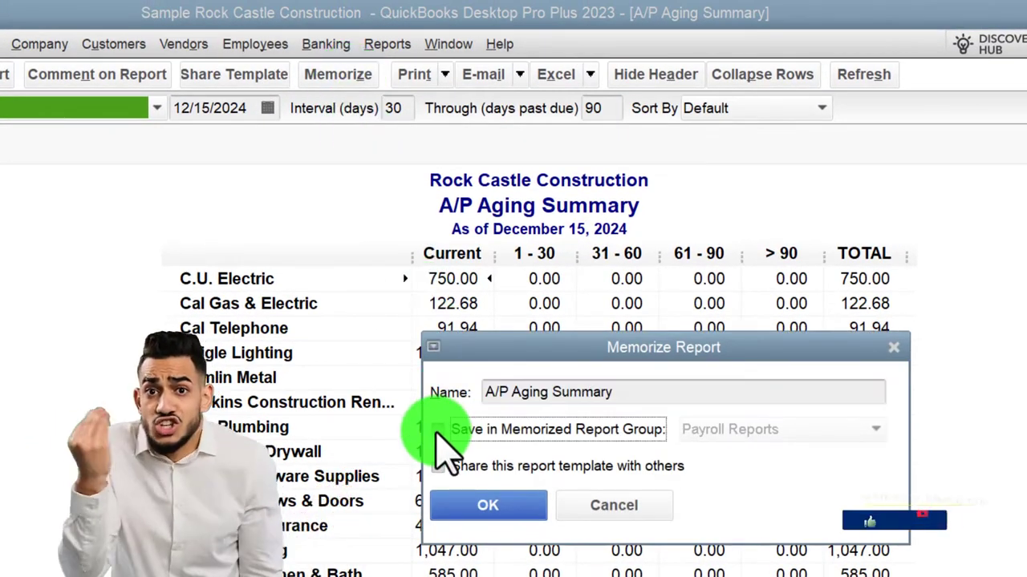
left_click(854, 437)
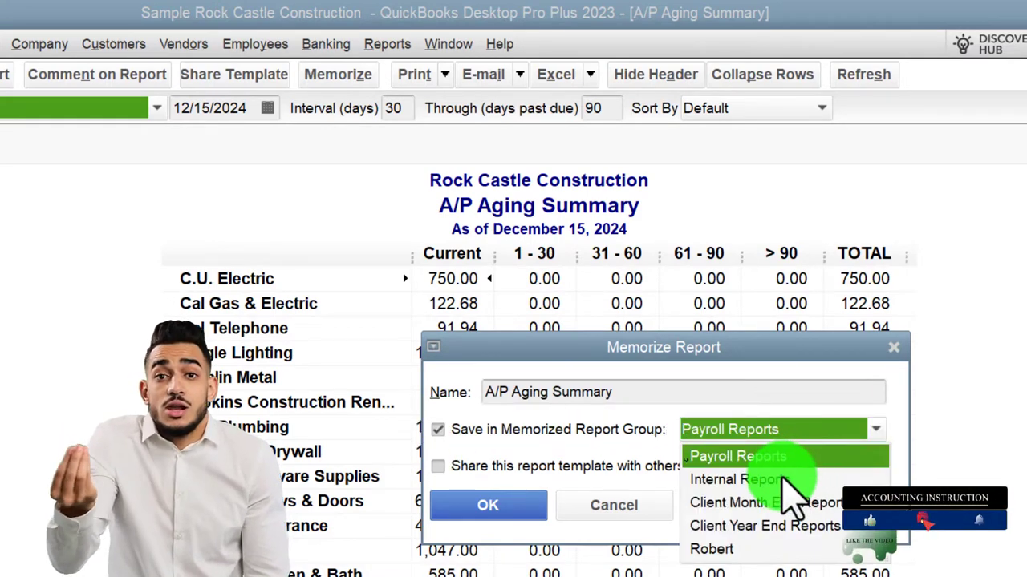
left_click(734, 481)
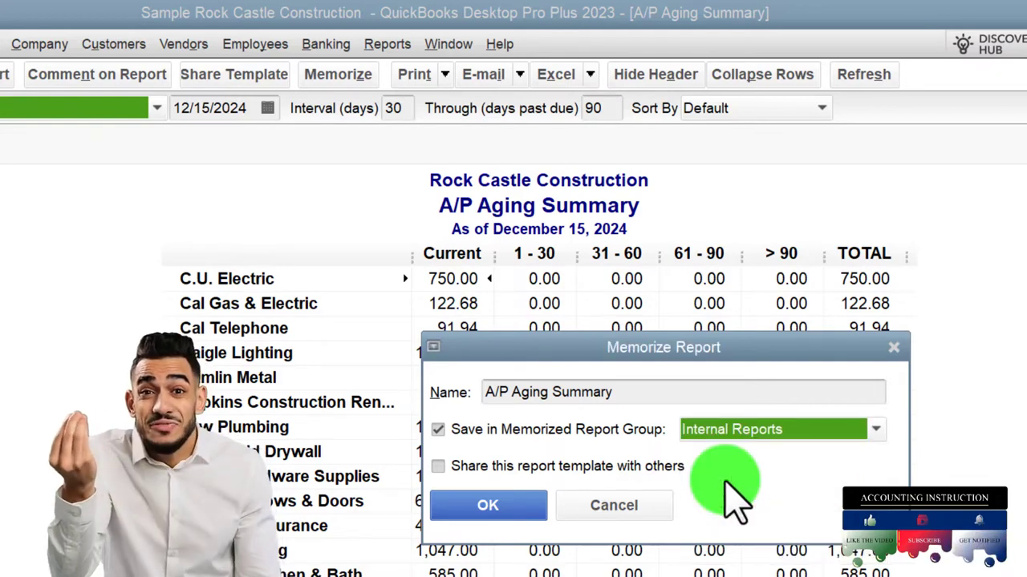
left_click(496, 507)
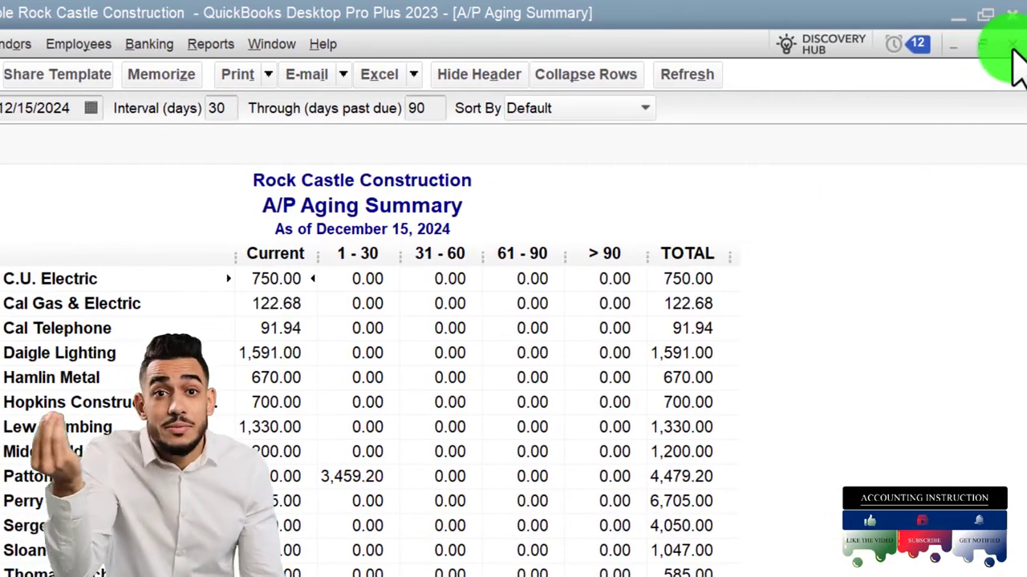
left_click(1012, 47)
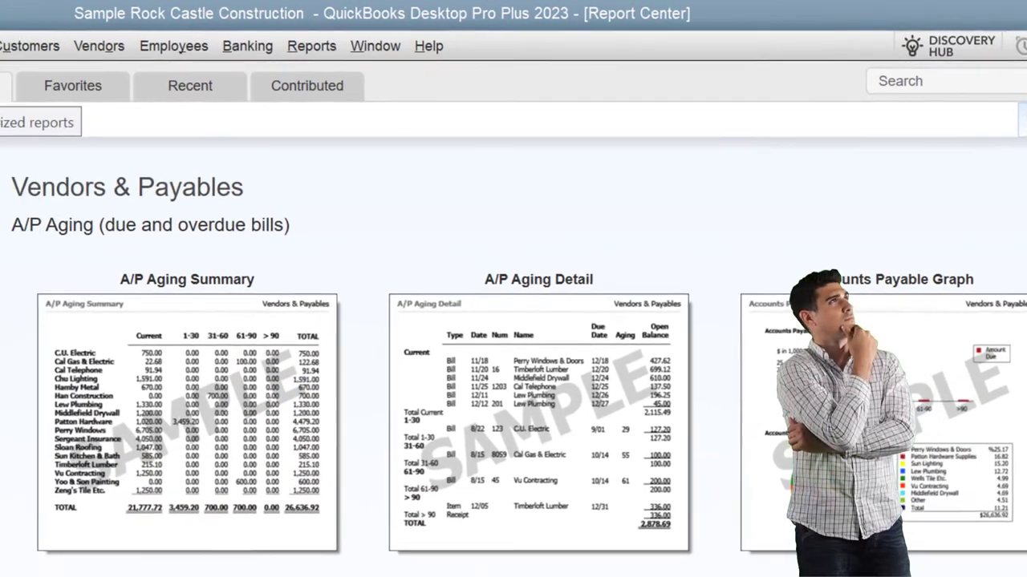
Check the Internal Reports group among the memorized reports, then return to the standard reports
left_click(195, 112)
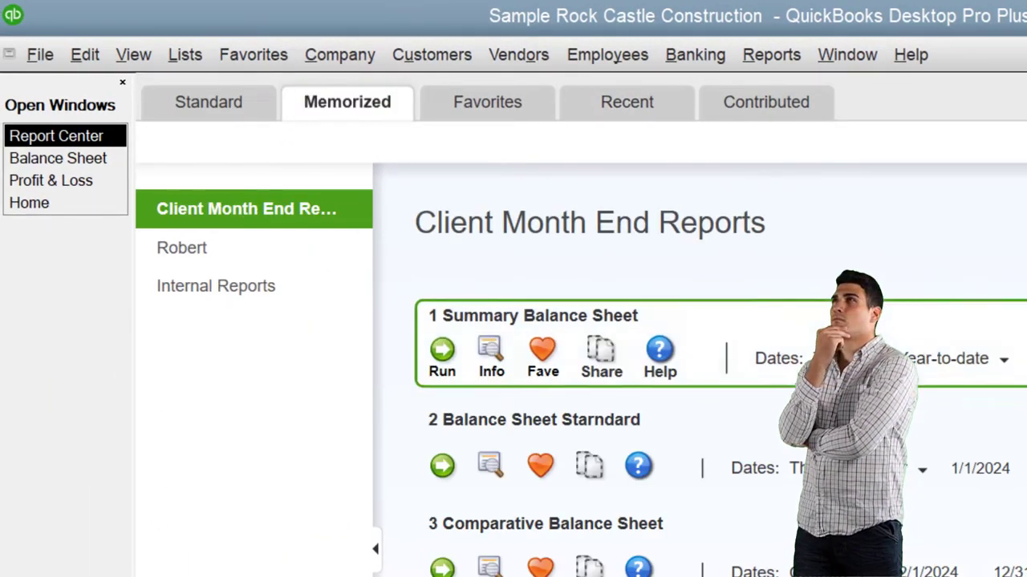
left_click(201, 285)
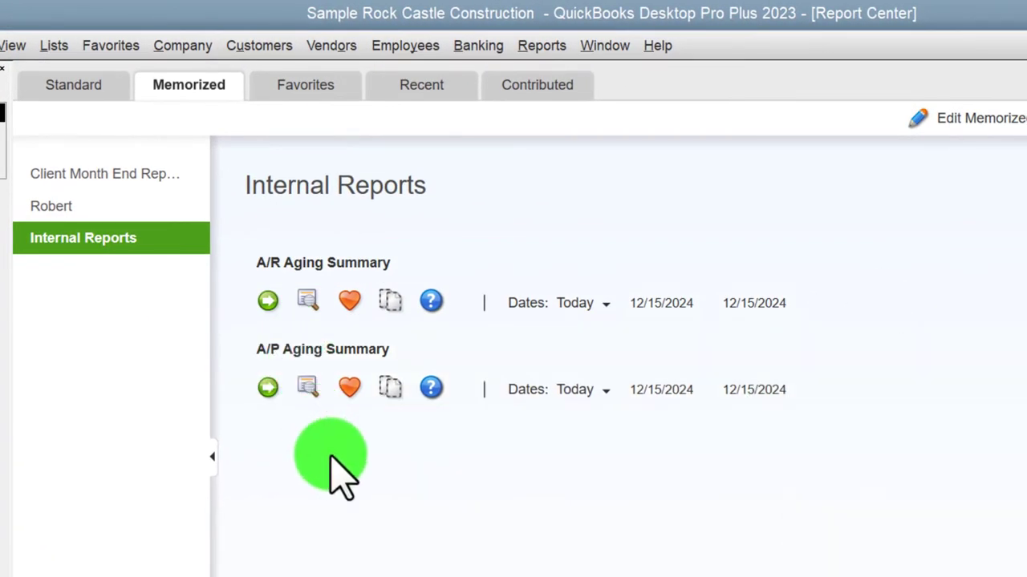
left_click(93, 108)
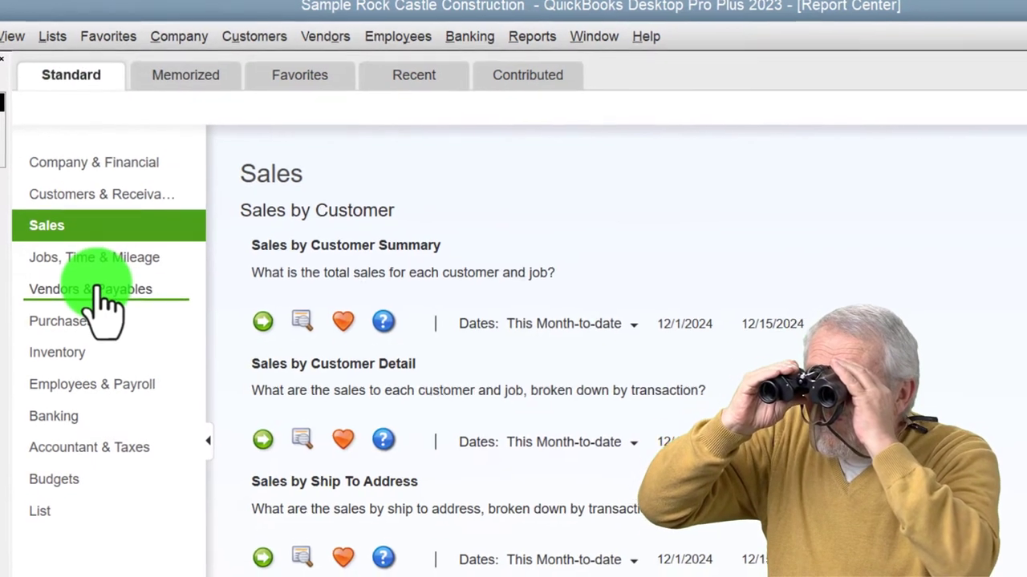
Examine the sample Vendors & Payables reports from A/P aging through vendor balances and 1099, then the Purchases by Vendor reports
left_click(102, 300)
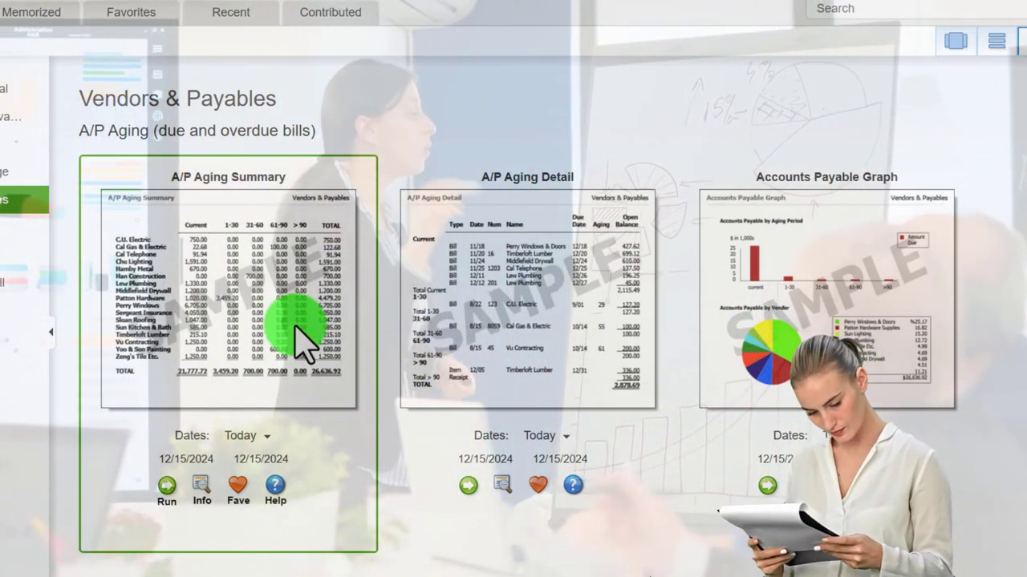
scroll(863, 313, "down", 4)
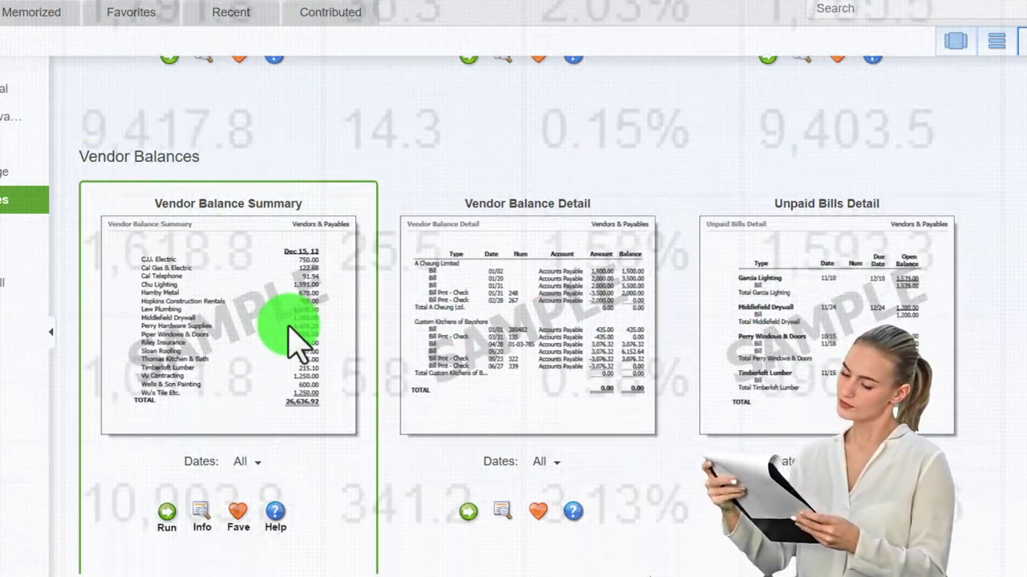
scroll(297, 345, "down", 1)
scroll(297, 345, "down", 6)
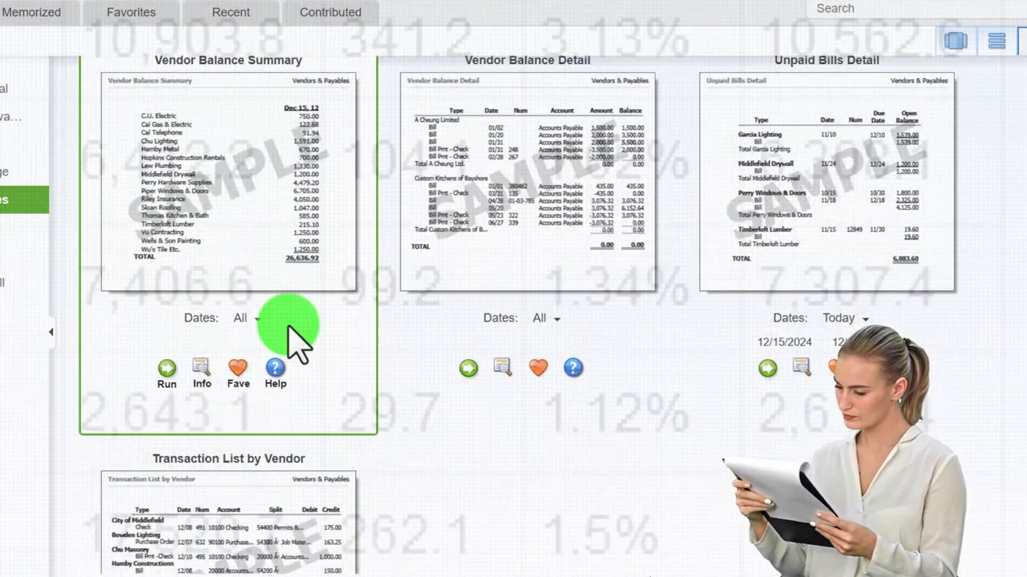
scroll(297, 345, "down", 9)
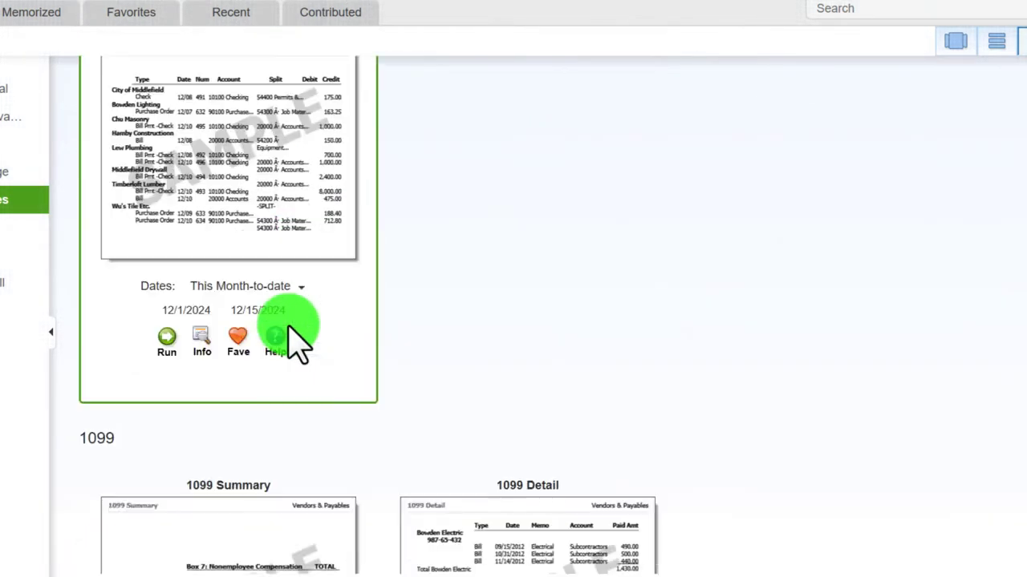
scroll(297, 345, "down", 3)
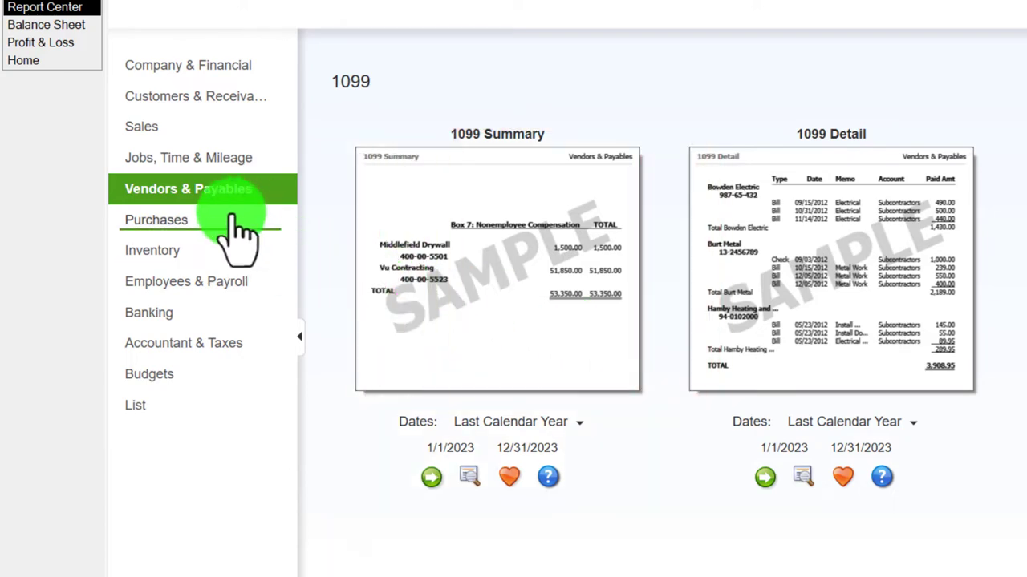
left_click(178, 224)
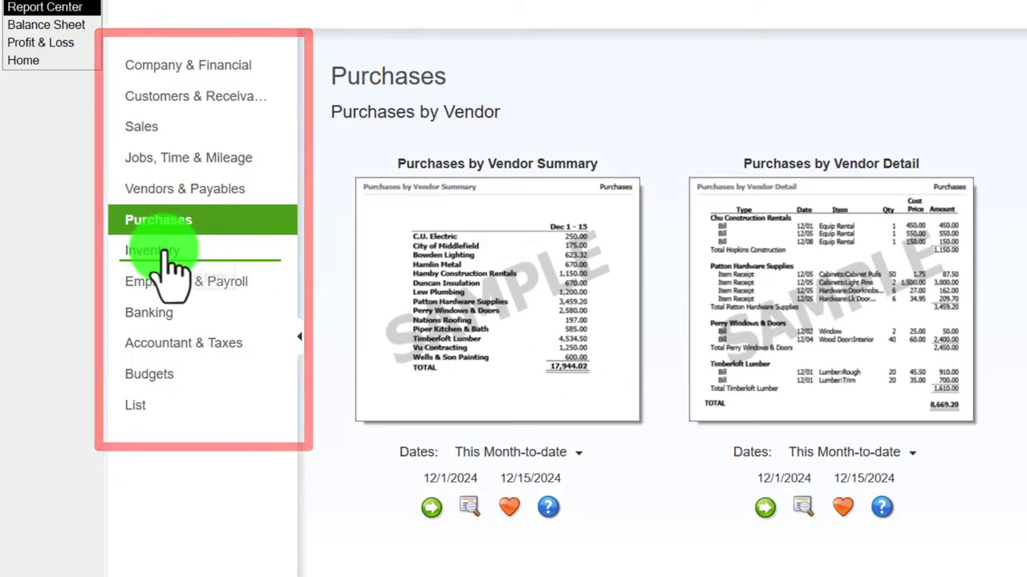
Run the Inventory Valuation Summary from the Inventory reports and turn off Date Prepared in its header
left_click(165, 251)
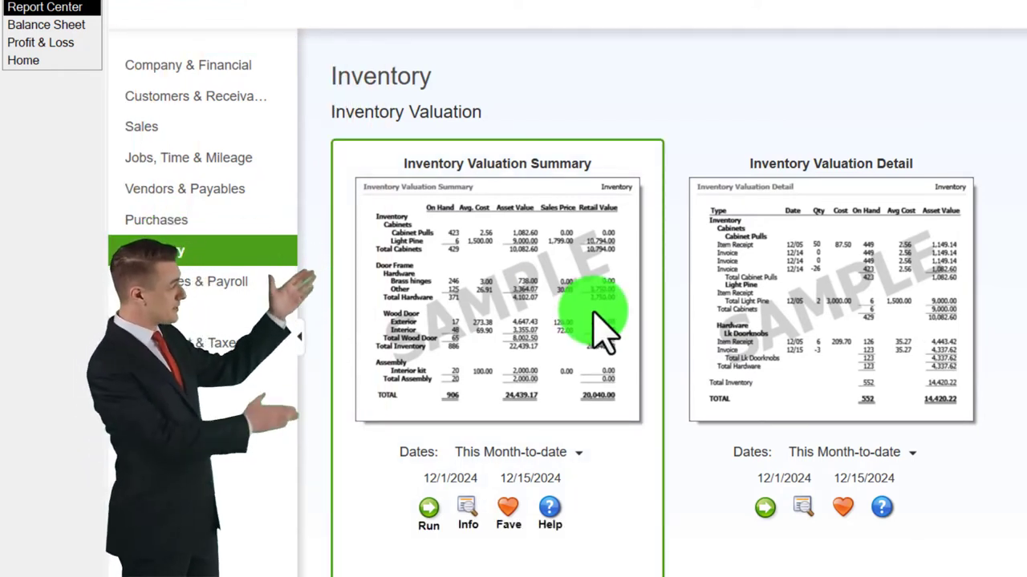
scroll(595, 315, "down", 1)
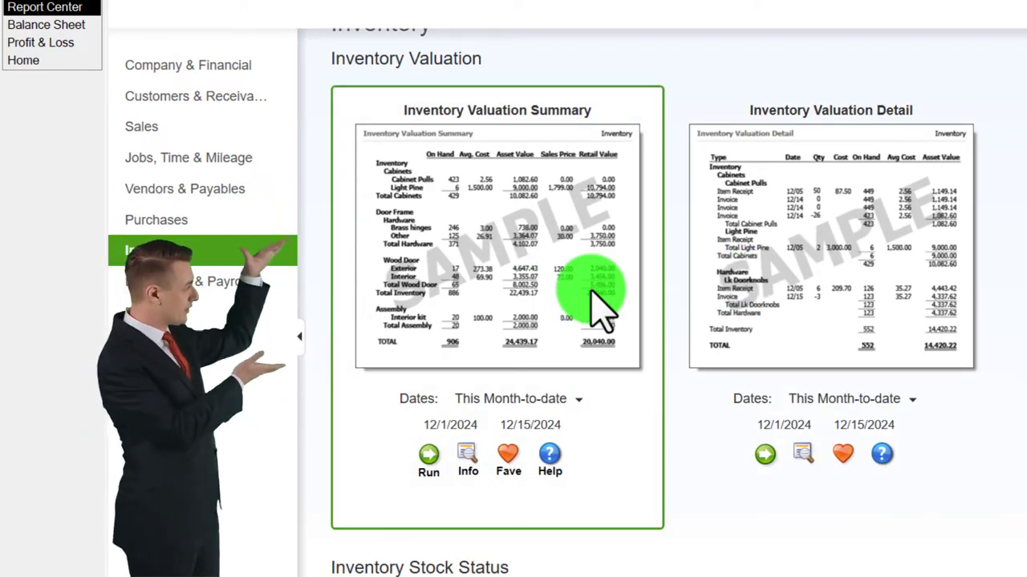
left_click(427, 455)
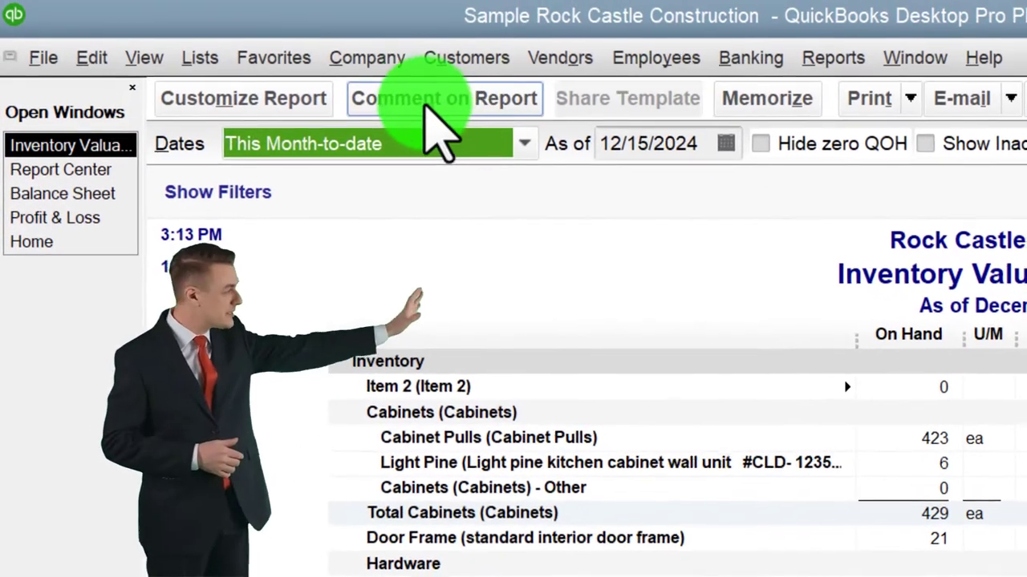
left_click(295, 94)
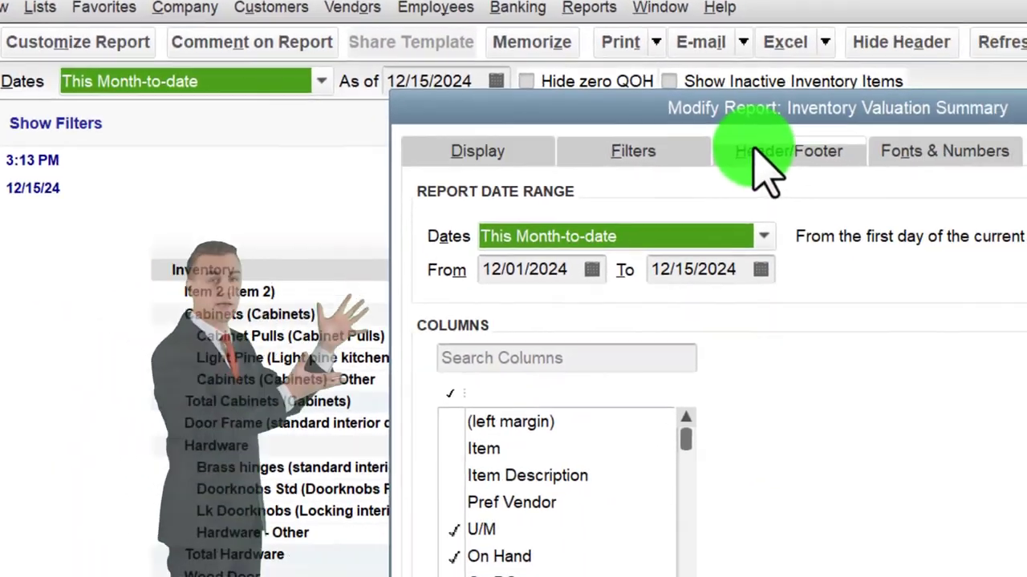
left_click(992, 229)
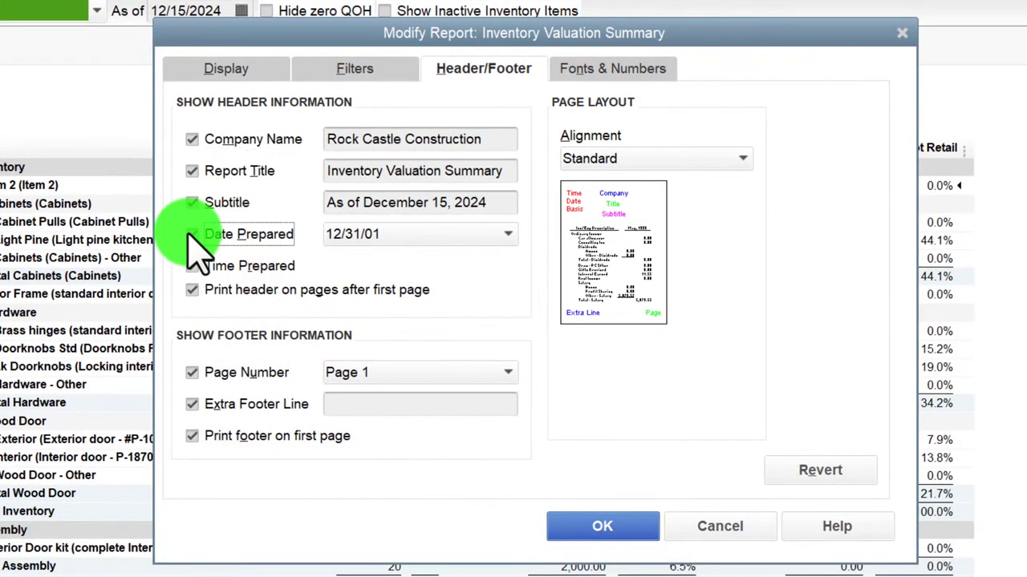
Set the report's column label font size to 11, change all related fonts, and show negative numbers in parentheses and bright red
left_click(597, 74)
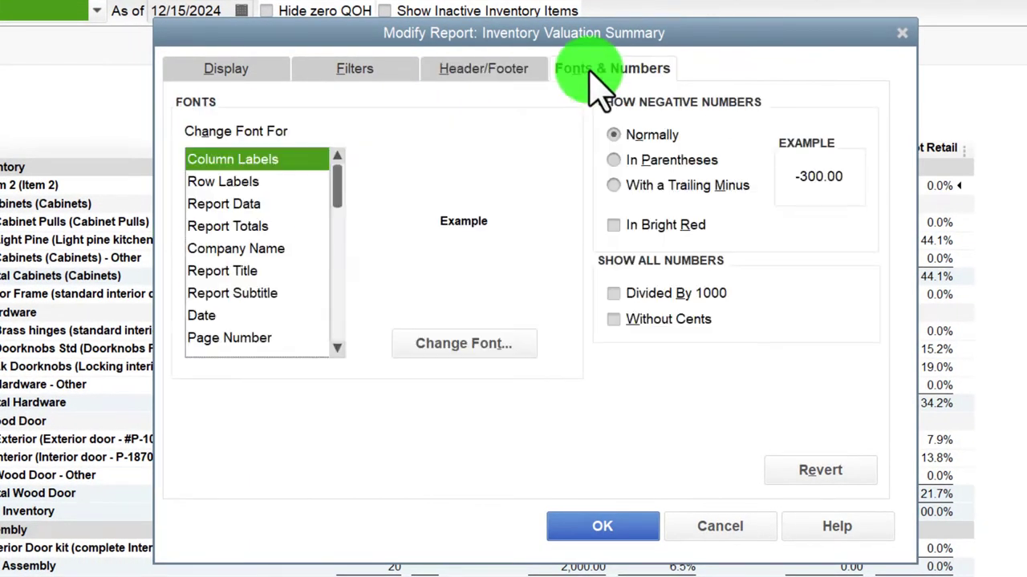
left_click(511, 341)
left_click(486, 286)
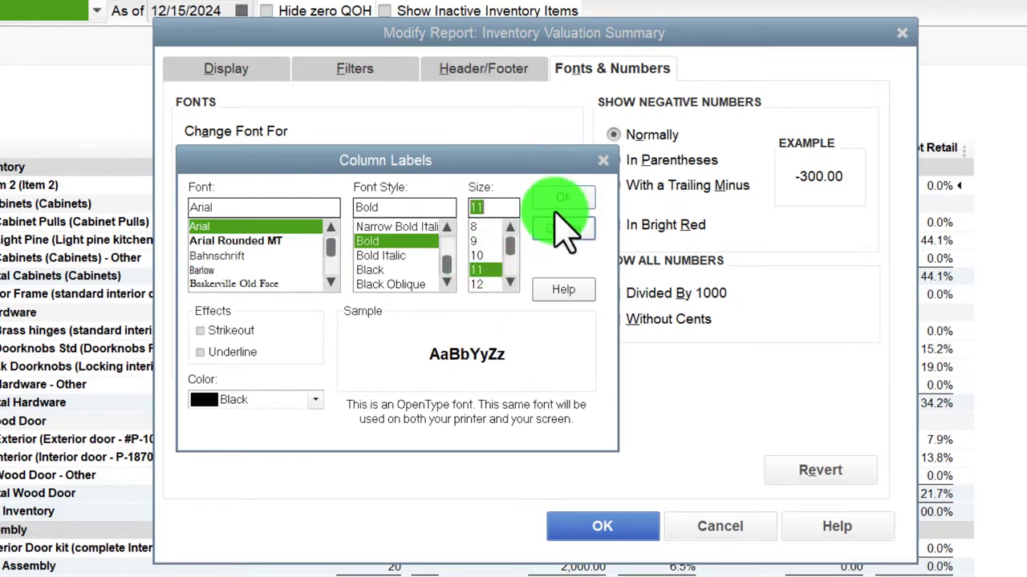
left_click(564, 198)
left_click(363, 143)
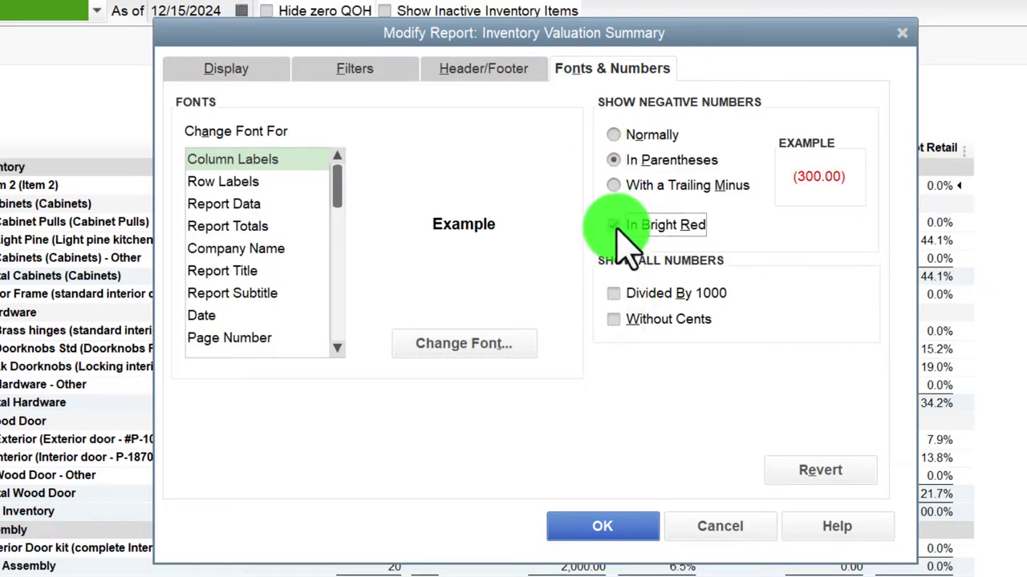
left_click(597, 531)
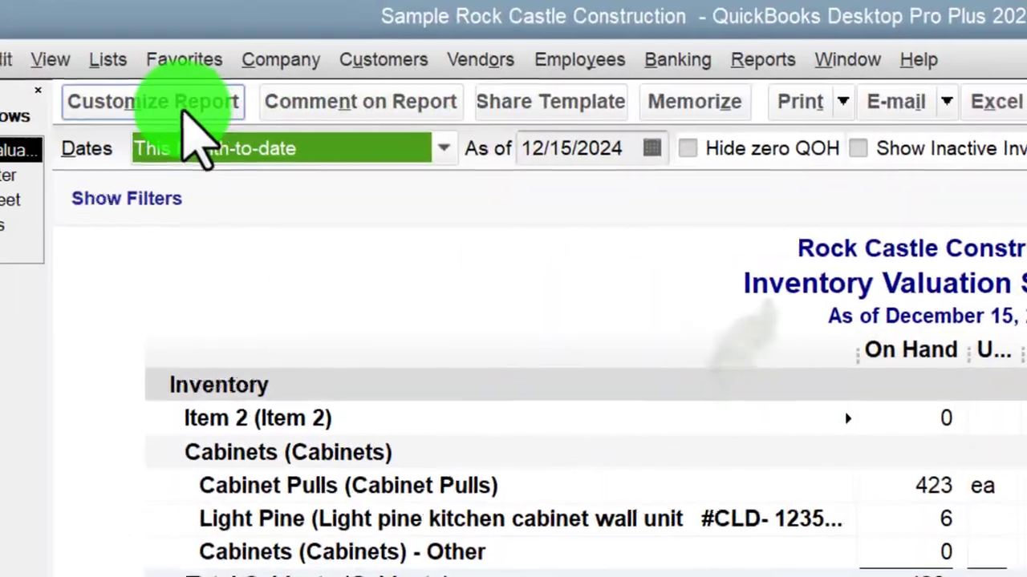
Customize the Inventory Valuation Summary again, adjust the column label font size, and apply the change to all related fonts
left_click(183, 105)
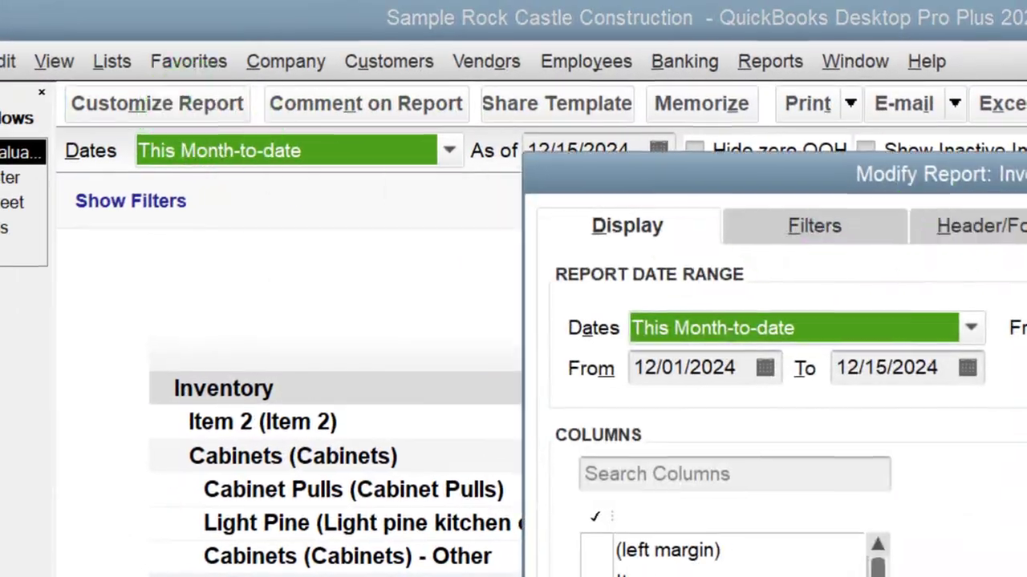
left_click(1008, 192)
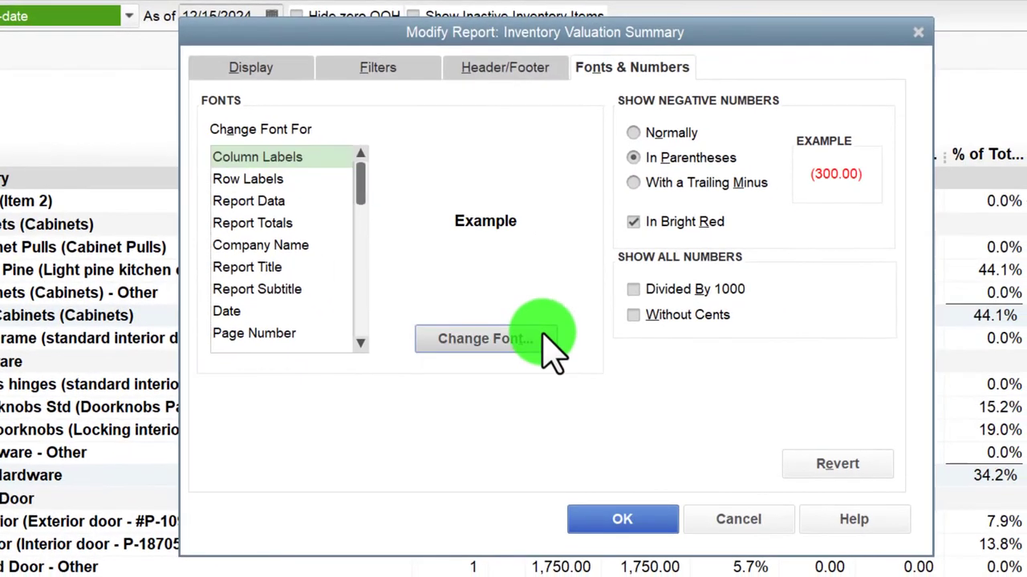
left_click(544, 336)
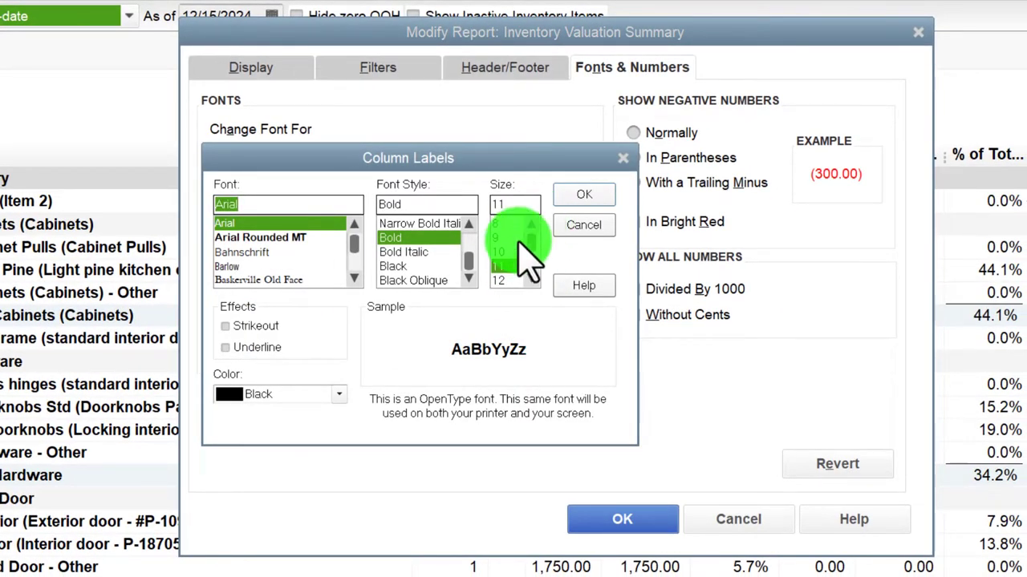
left_click(585, 195)
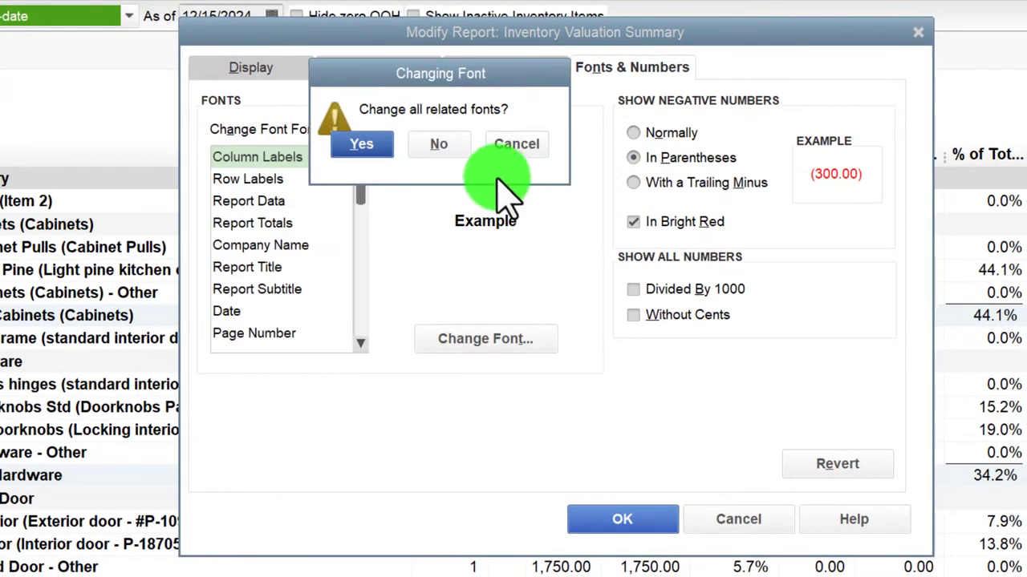
left_click(362, 142)
left_click(641, 533)
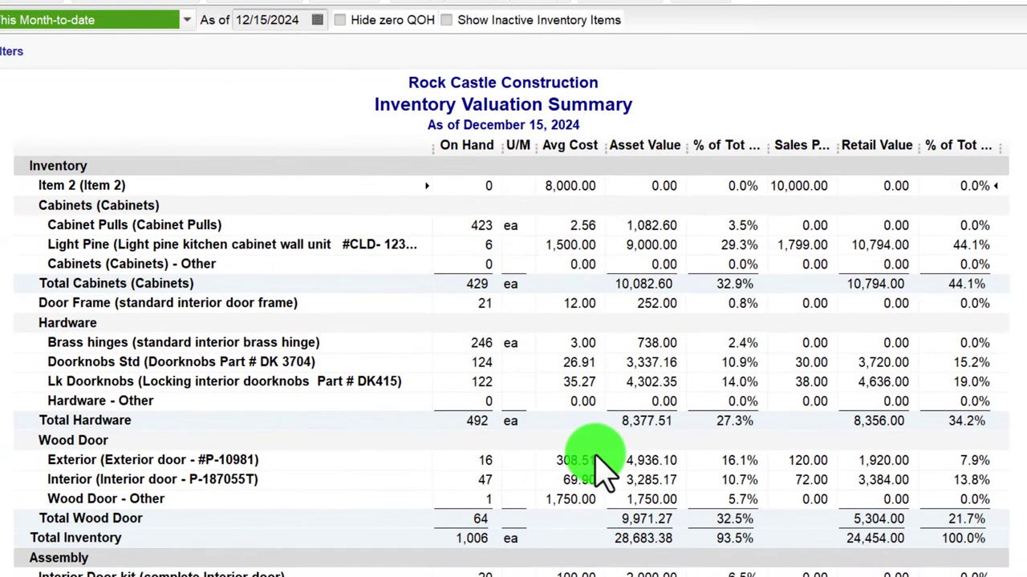
scroll(589, 453, "down", 3)
scroll(586, 450, "up", 3)
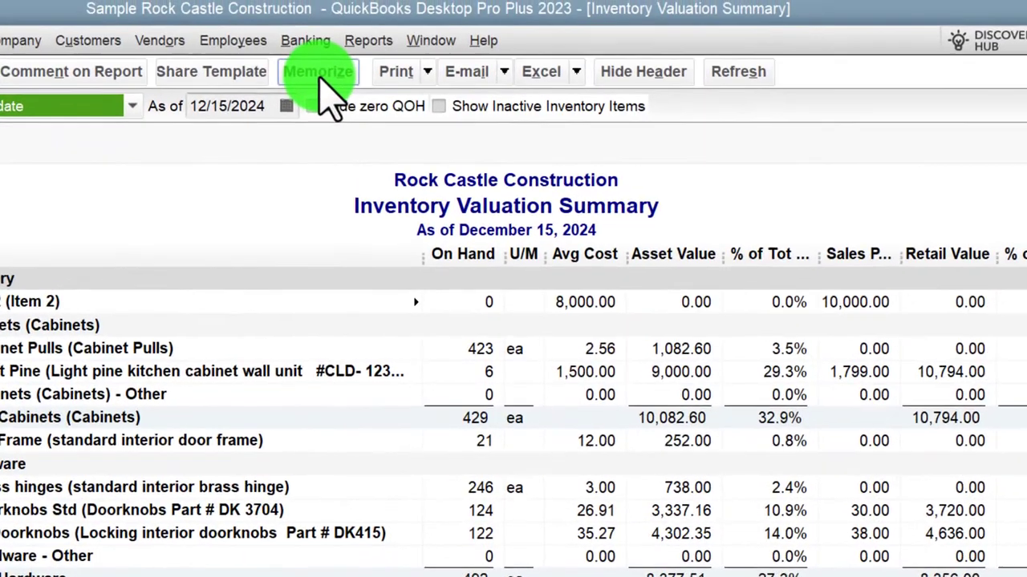
Memorize the Inventory Valuation Summary in the Internal Reports group and close the report
left_click(318, 72)
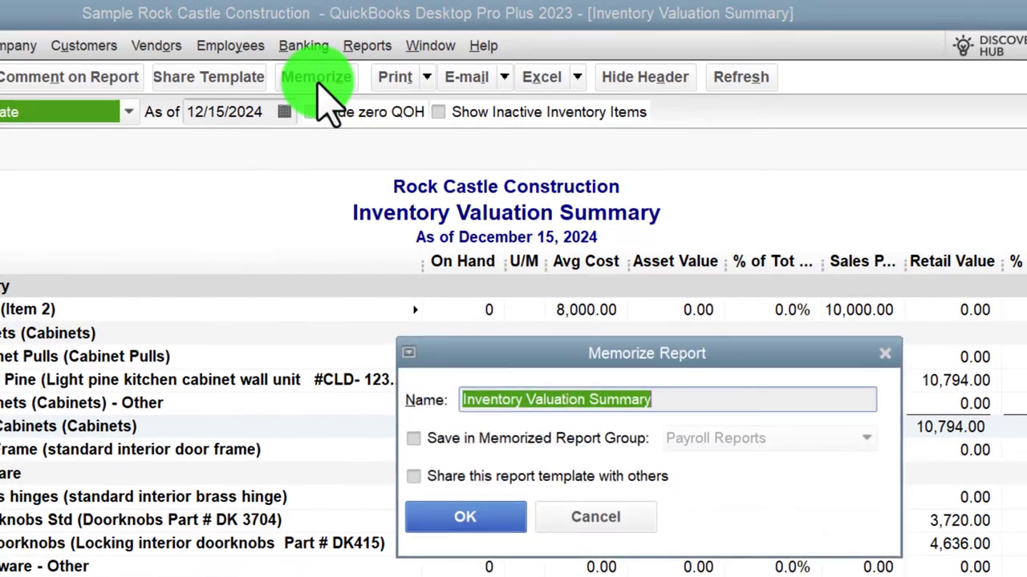
left_click(411, 438)
left_click(755, 443)
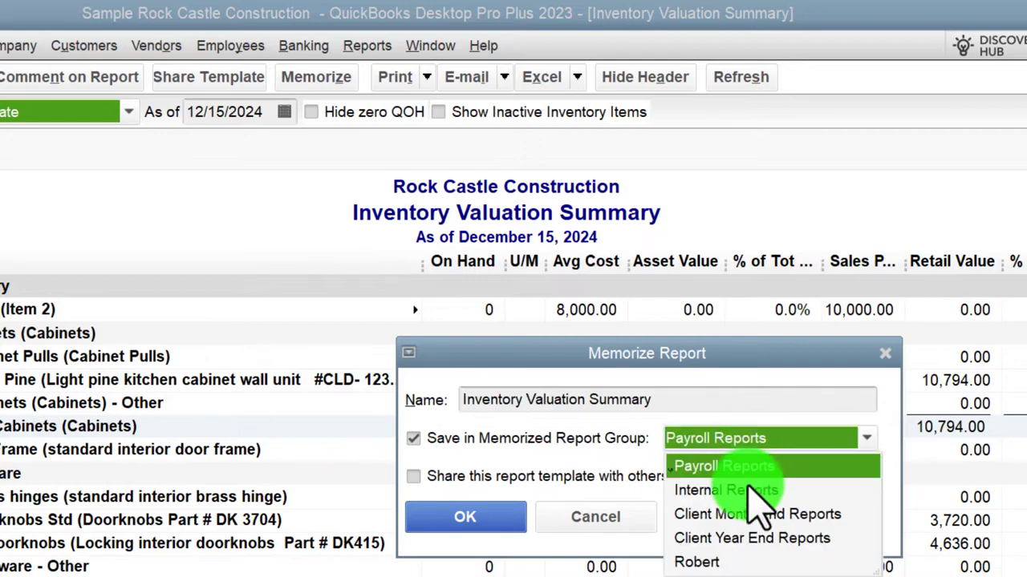
left_click(758, 490)
left_click(474, 520)
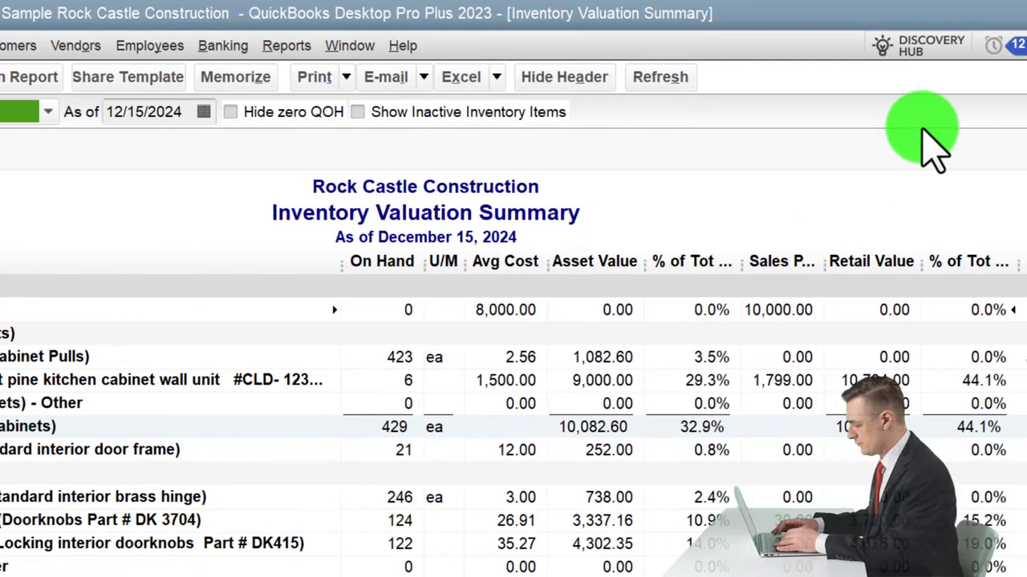
left_click(1010, 45)
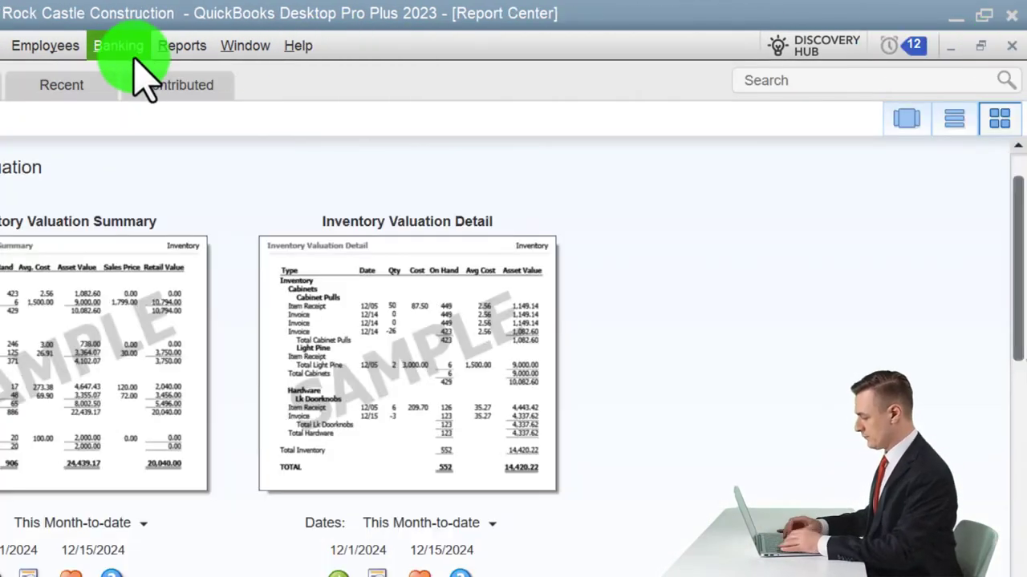
Check the Client Month End Reports and Internal Reports groups among the memorized reports
left_click(170, 48)
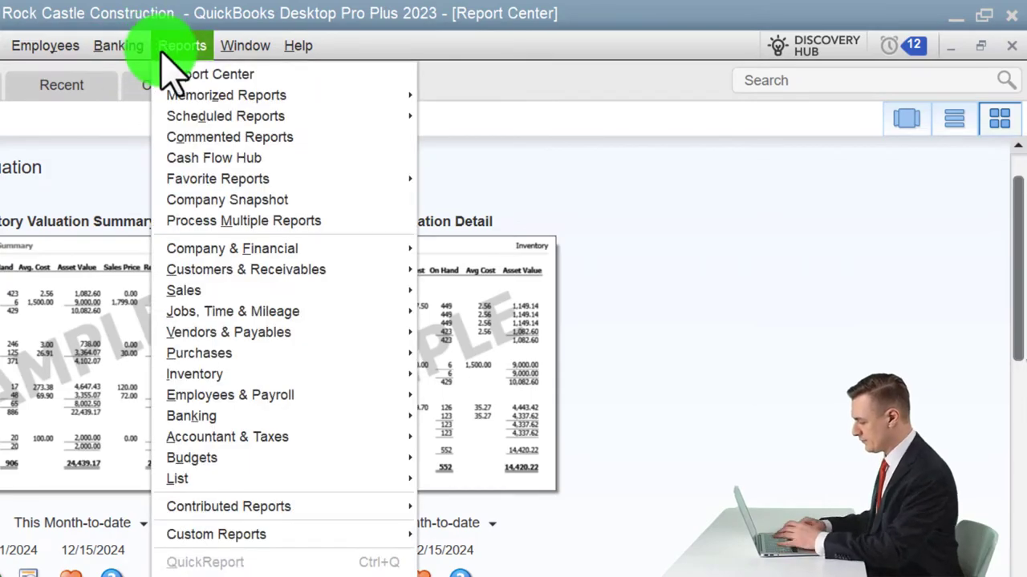
mouse_move(337, 96)
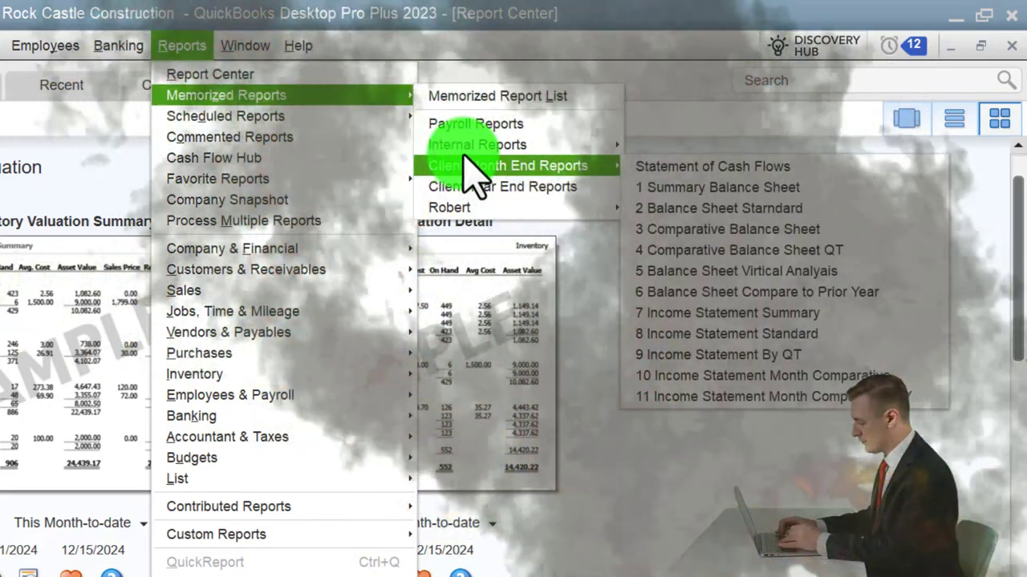
mouse_move(562, 165)
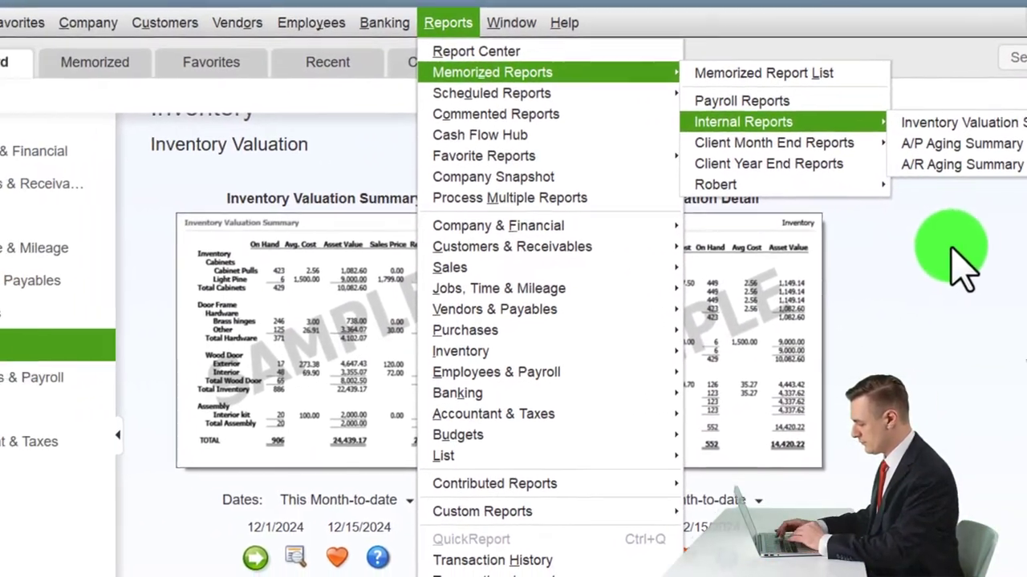
left_click(686, 287)
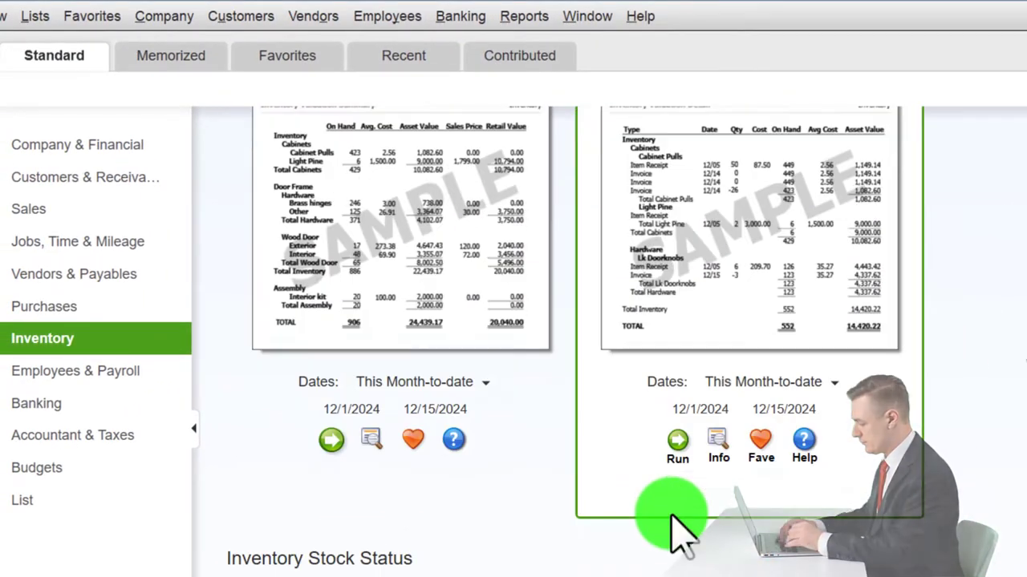
Examine the sample Inventory Stock Status and Pending Builds reports, then the Employees & Payroll reports from Payroll Summary to the Employee section
scroll(449, 514, "down", 3)
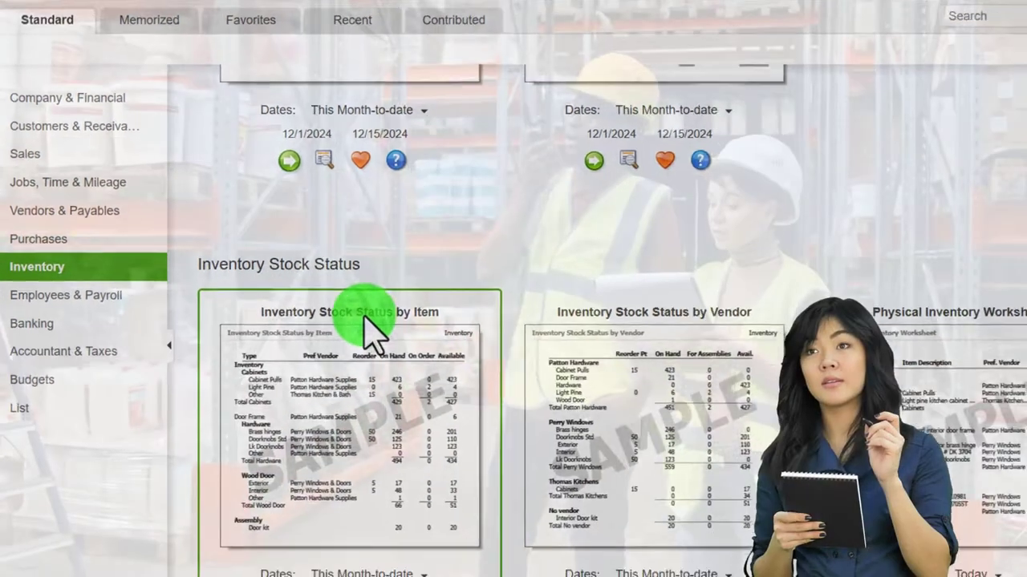
scroll(467, 482, "down", 3)
scroll(345, 292, "down", 1)
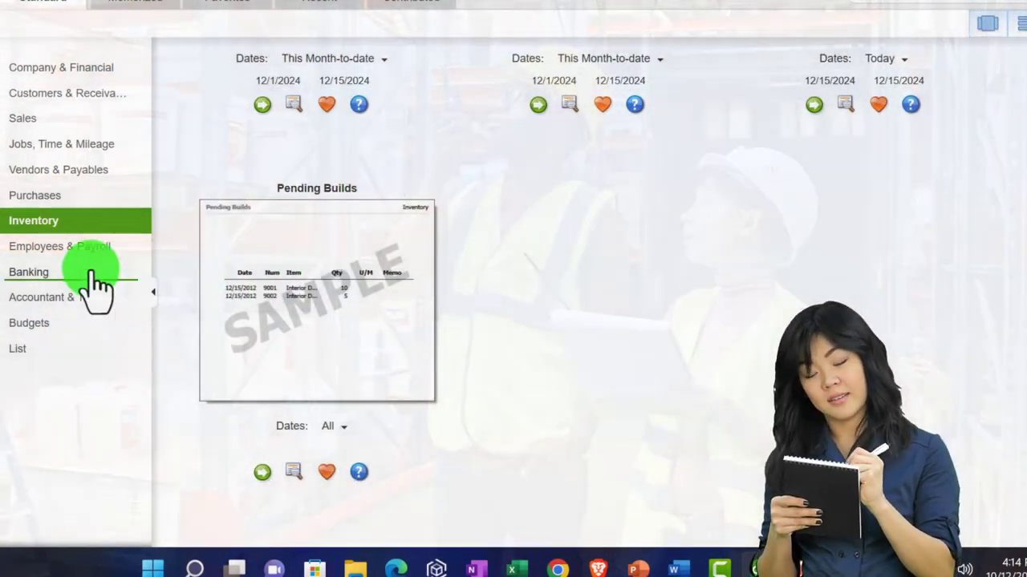
left_click(77, 249)
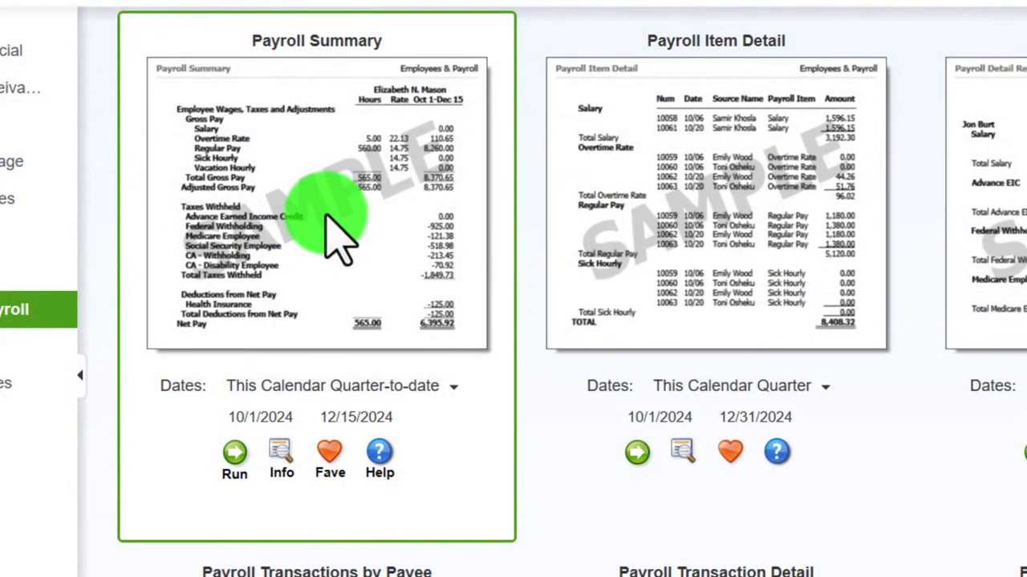
scroll(337, 236, "down", 10)
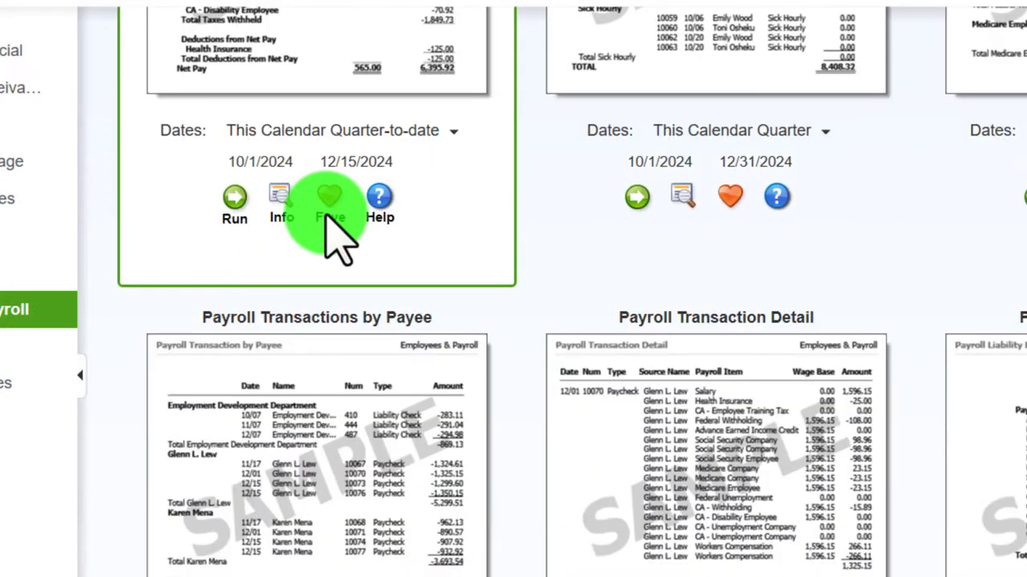
scroll(332, 241, "down", 10)
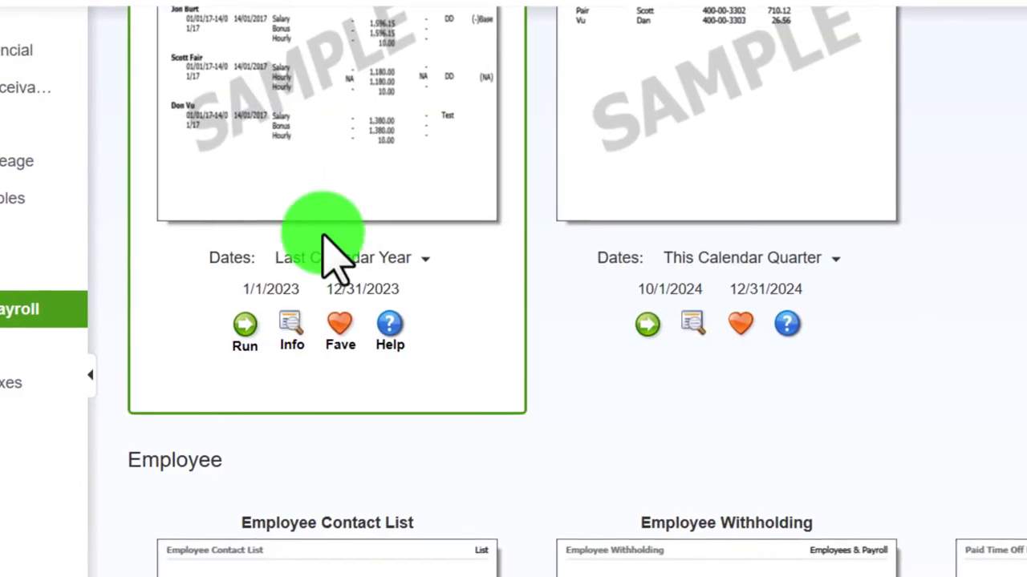
Examine the sample Banking reports, including Deposit Detail, Check Detail, Missing Checks, Reconciliation Discrepancy and Previous Reconciliation
left_click(152, 337)
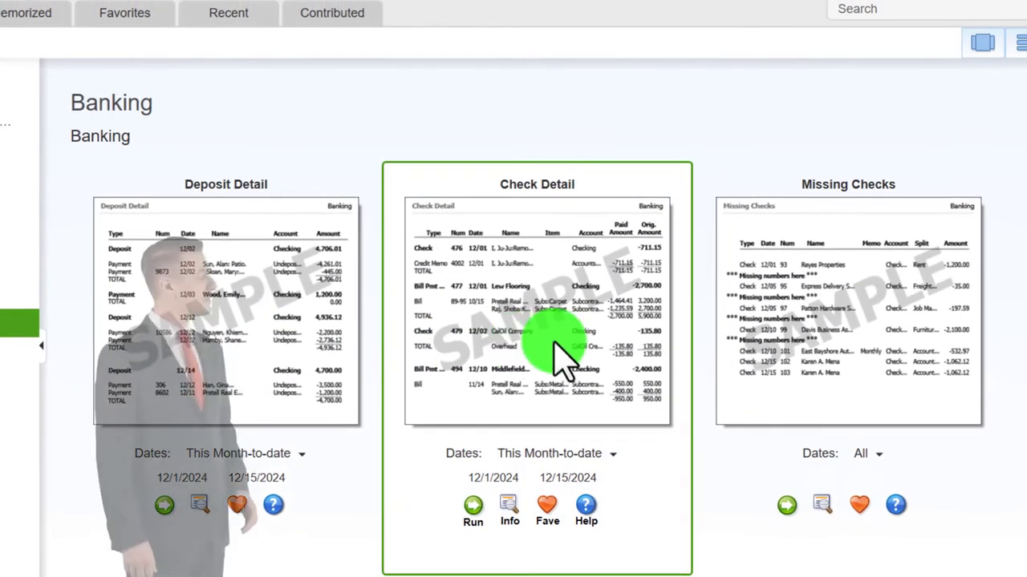
scroll(555, 343, "down", 2)
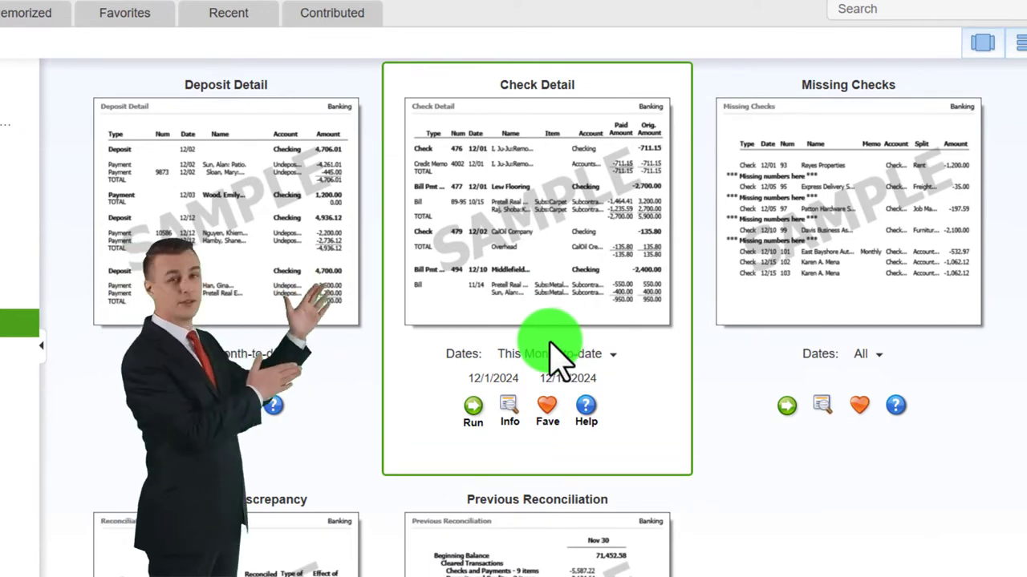
scroll(555, 357, "down", 4)
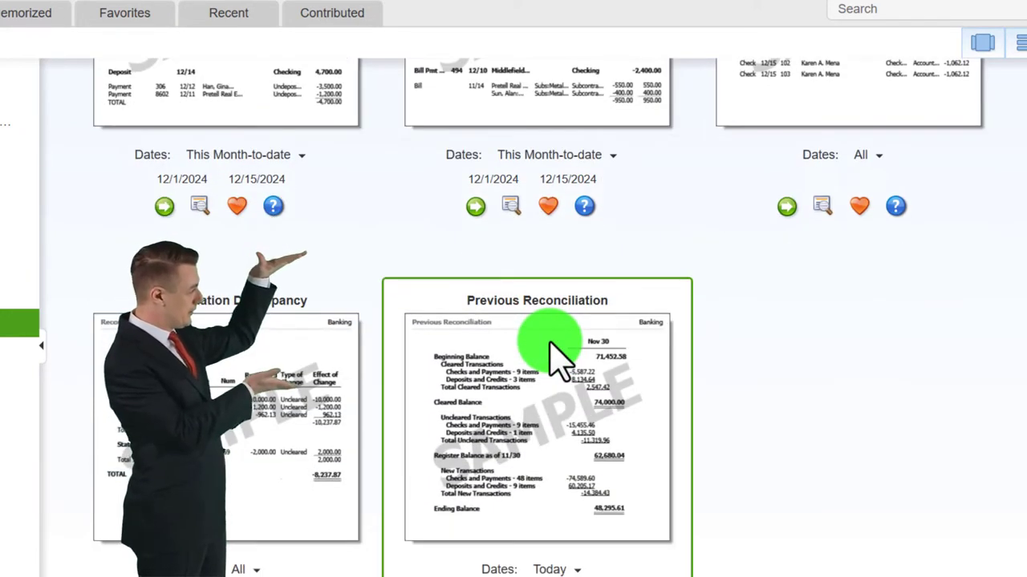
scroll(559, 360, "down", 1)
scroll(559, 361, "down", 2)
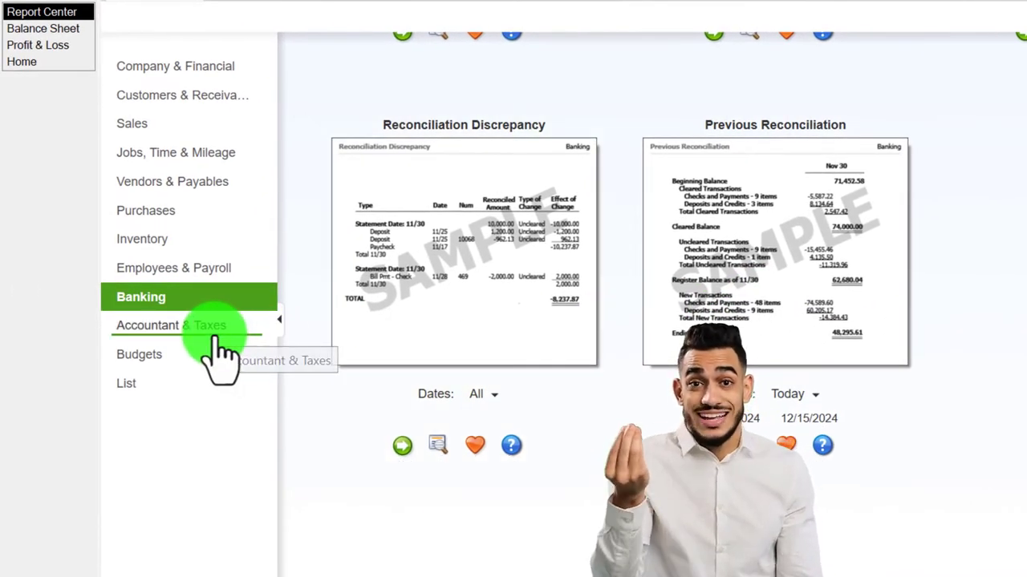
Run the Trial Balance for Last Month from the Accountant & Taxes reports and turn off Date Prepared and Time Prepared in its header
left_click(219, 353)
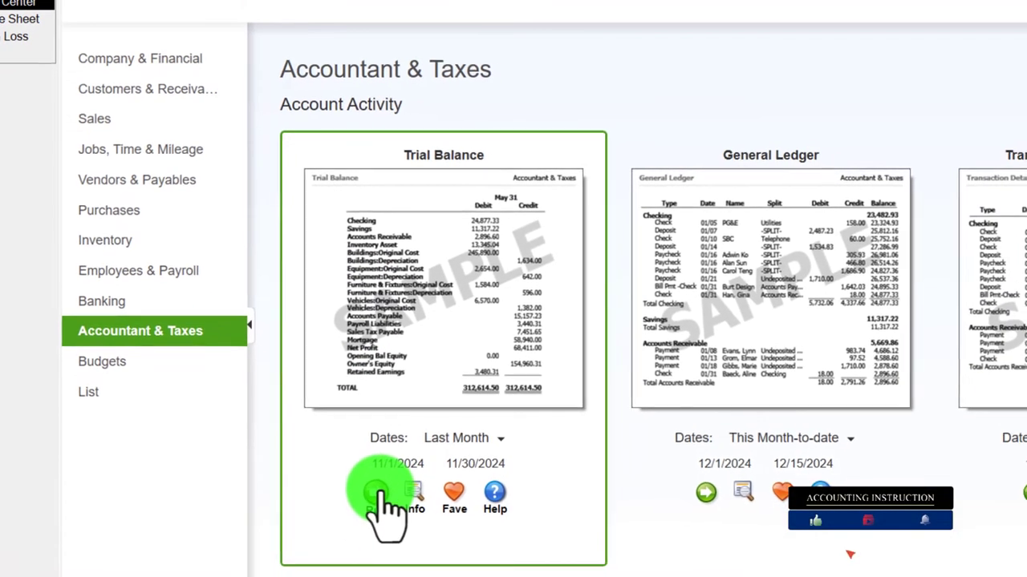
left_click(377, 493)
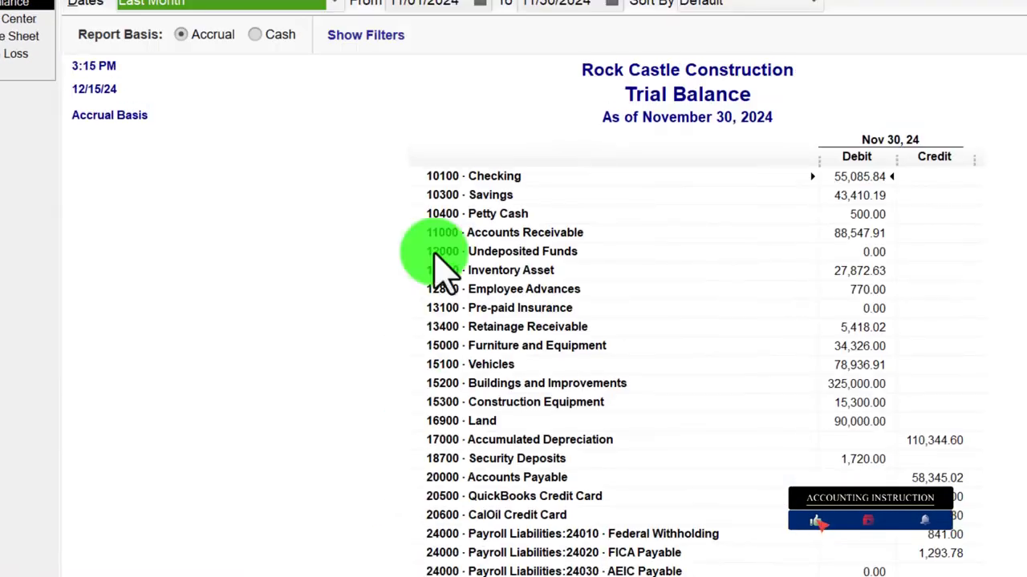
left_click(160, 2)
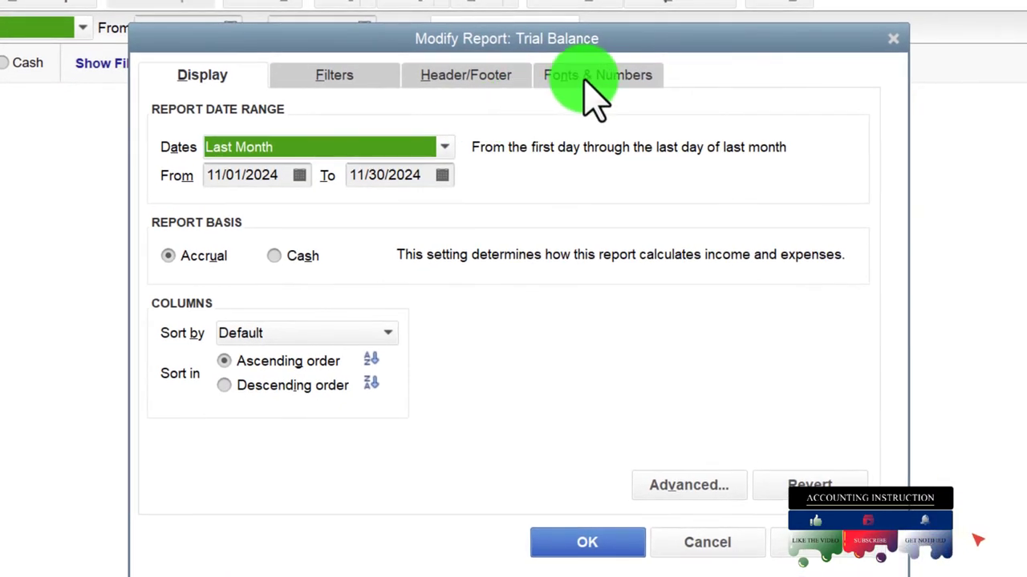
left_click(468, 75)
left_click(187, 243)
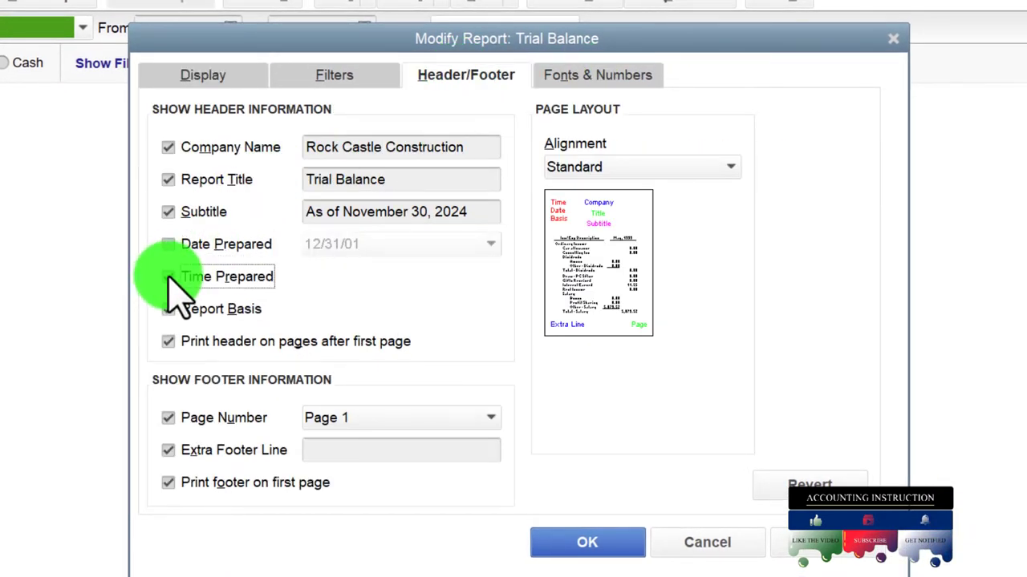
Set the Trial Balance's column label font size to 12, change all related fonts, and show negative numbers in parentheses and bright red
left_click(648, 77)
left_click(455, 349)
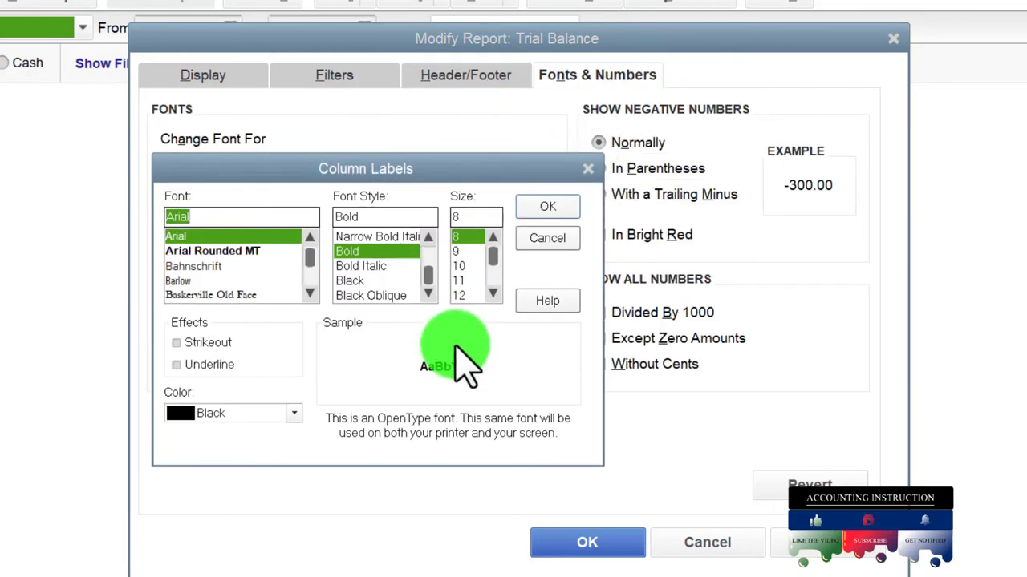
left_click(458, 295)
left_click(537, 207)
left_click(339, 161)
left_click(602, 170)
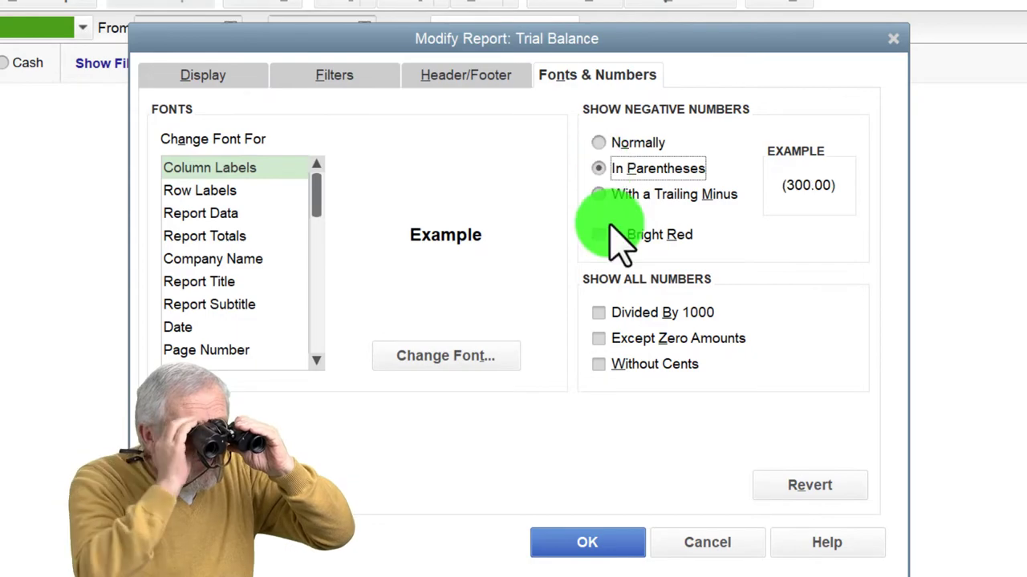
left_click(611, 241)
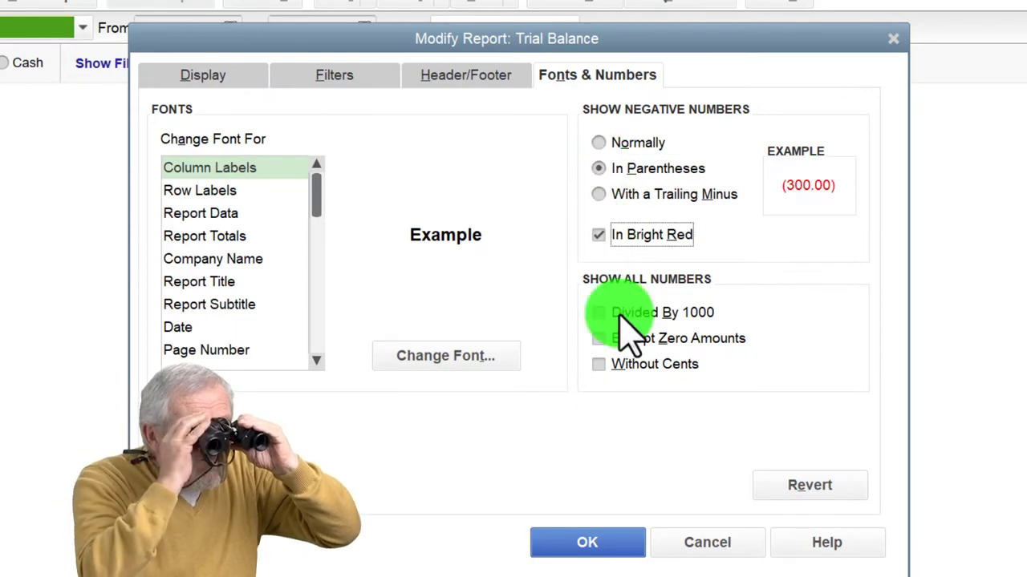
left_click(593, 545)
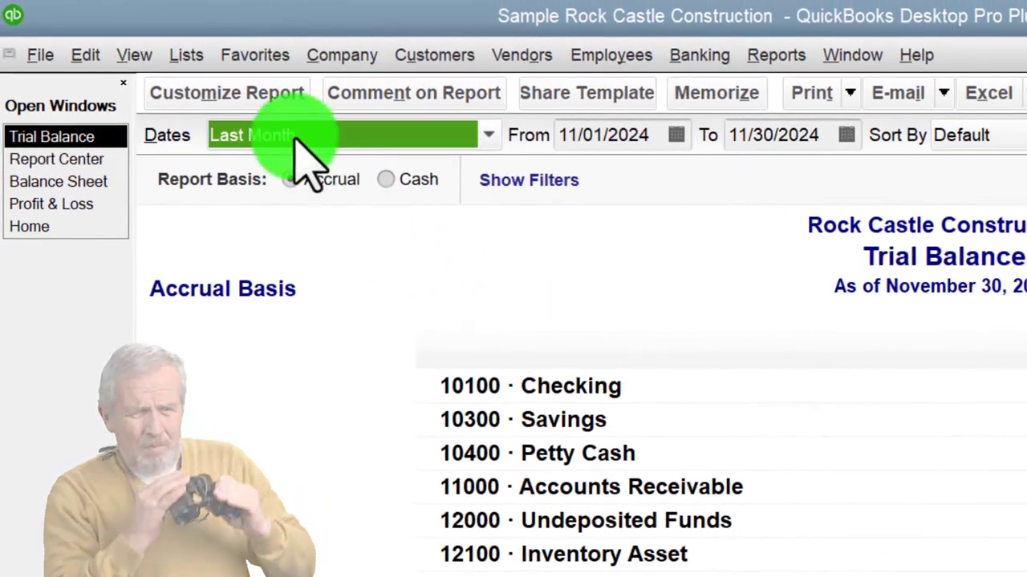
Turn off Report Basis in the Trial Balance header and check the report from its liability accounts back up to Checking
left_click(234, 93)
left_click(972, 223)
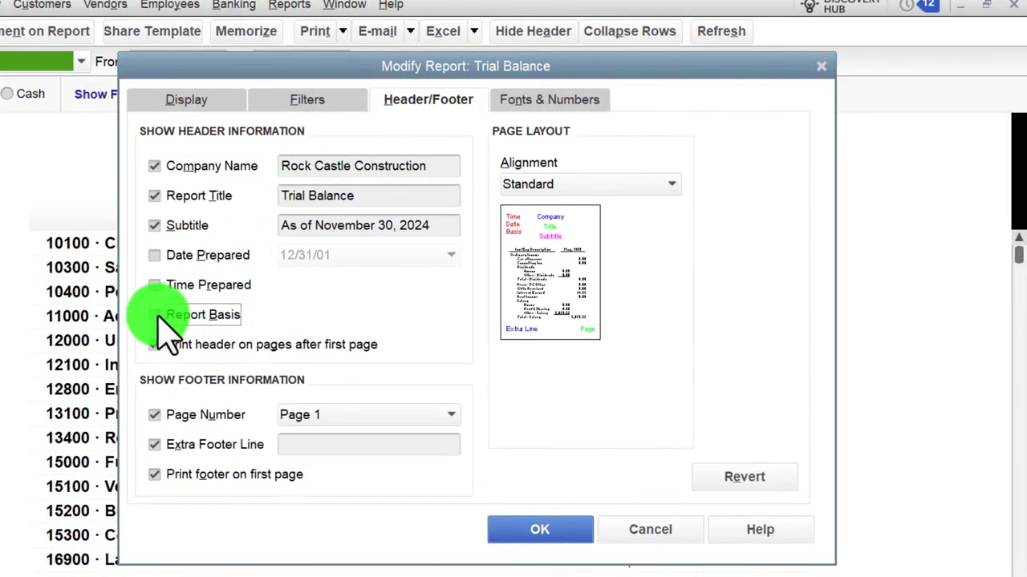
left_click(537, 531)
scroll(532, 545, "down", 7)
scroll(532, 545, "up", 2)
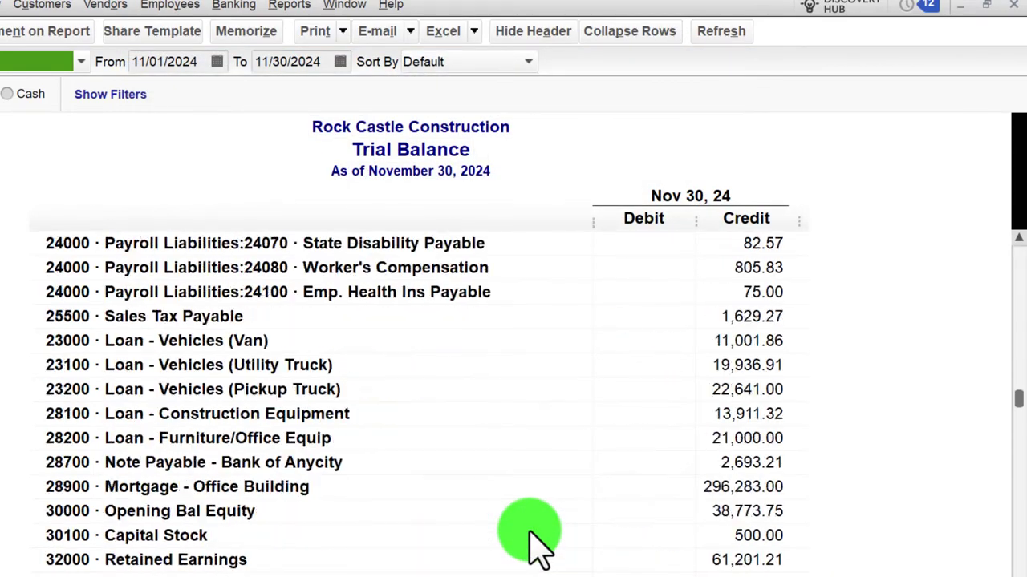
scroll(531, 546, "up", 6)
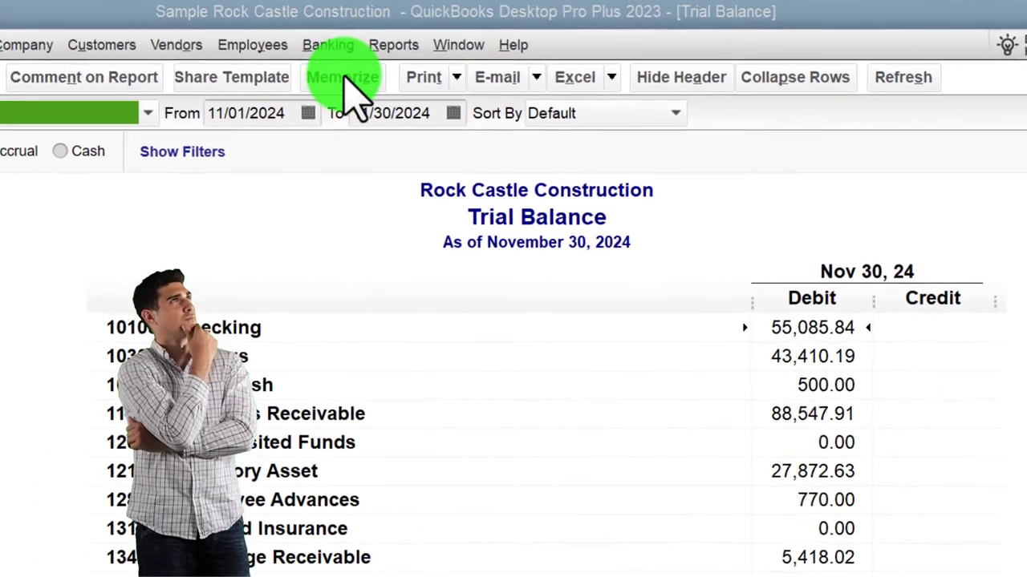
Memorize the Trial Balance in the Internal Reports group
left_click(261, 38)
left_click(441, 449)
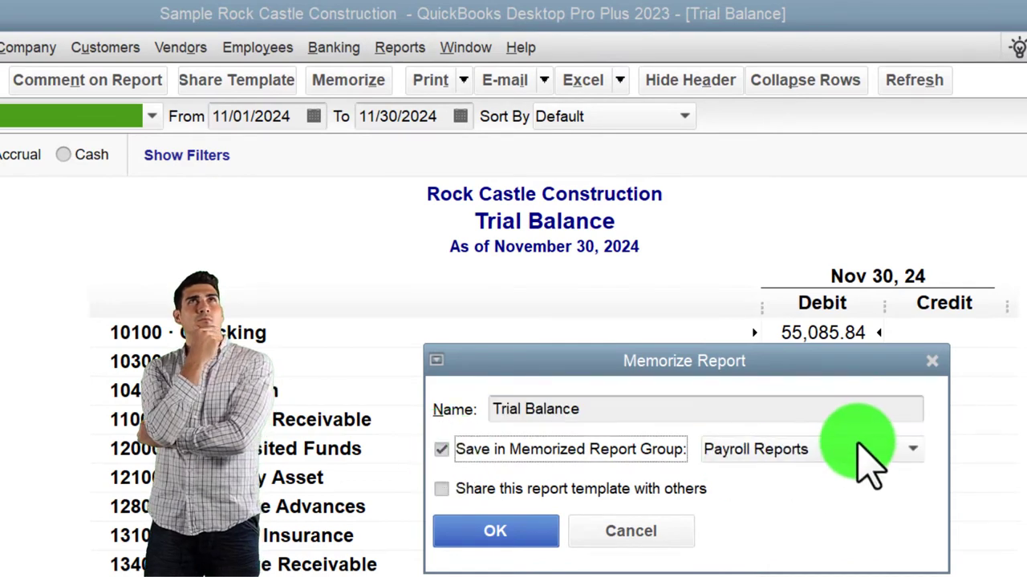
left_click(865, 453)
left_click(819, 503)
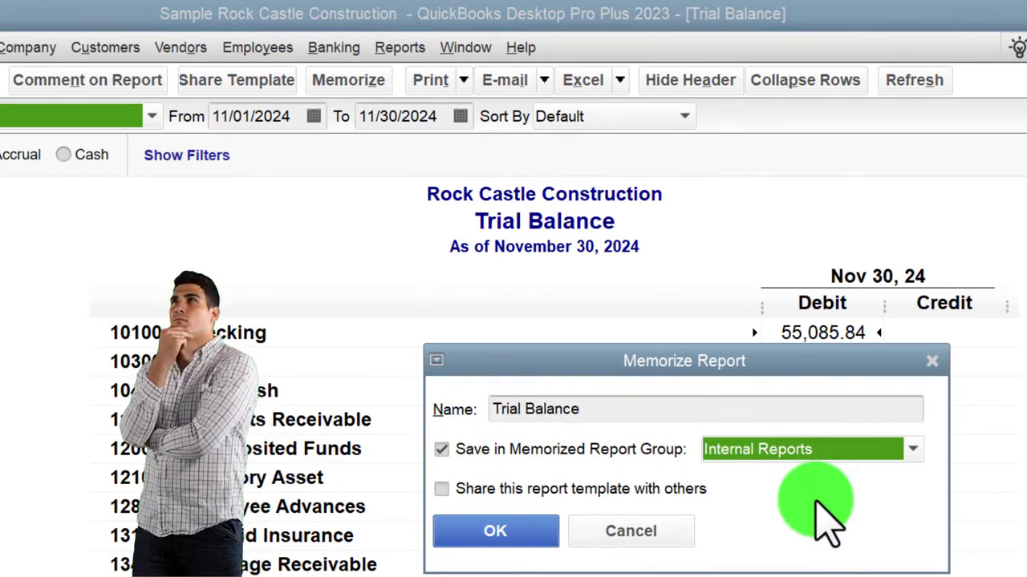
left_click(531, 531)
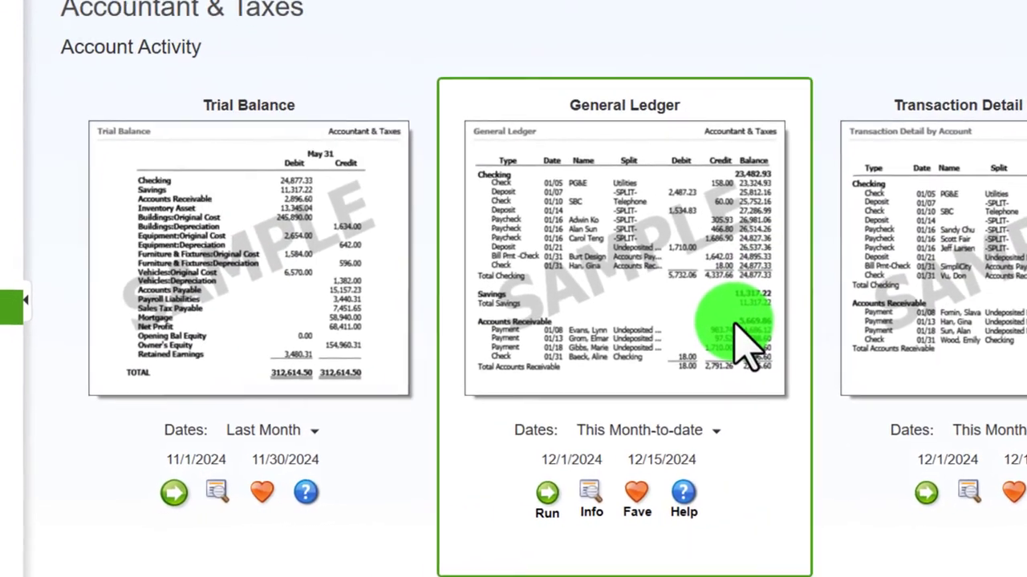
Examine the sample Accountant & Taxes reports, from General Ledger, Journal and Audit Trail through the Listing and Income Tax sections
scroll(772, 321, "down", 3)
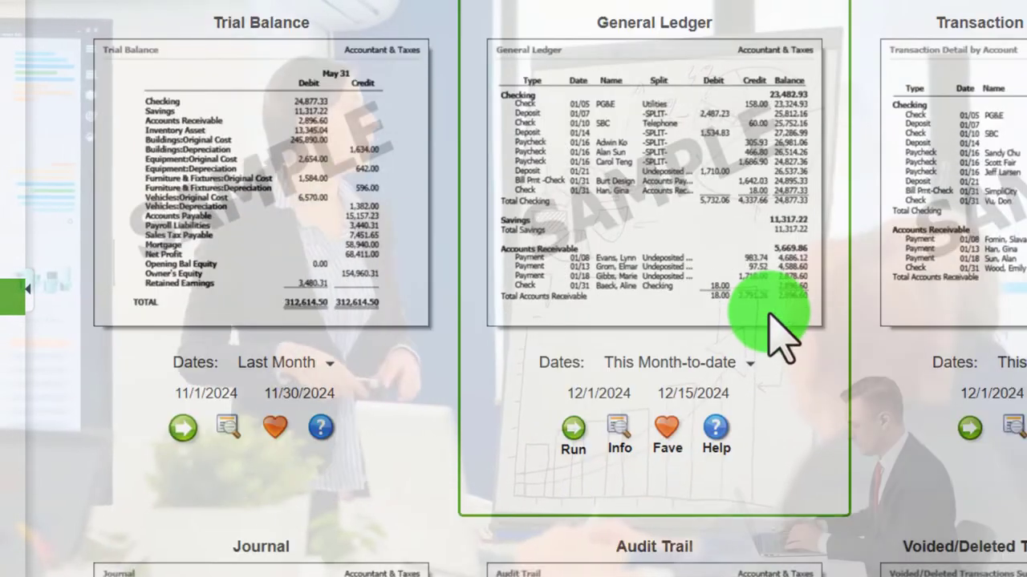
scroll(771, 321, "down", 2)
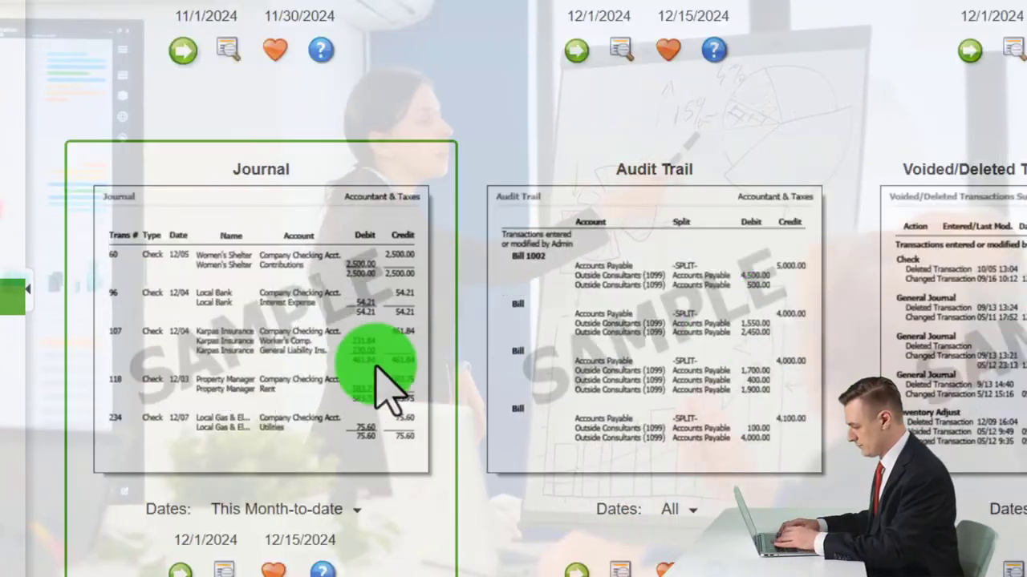
scroll(365, 367, "down", 1)
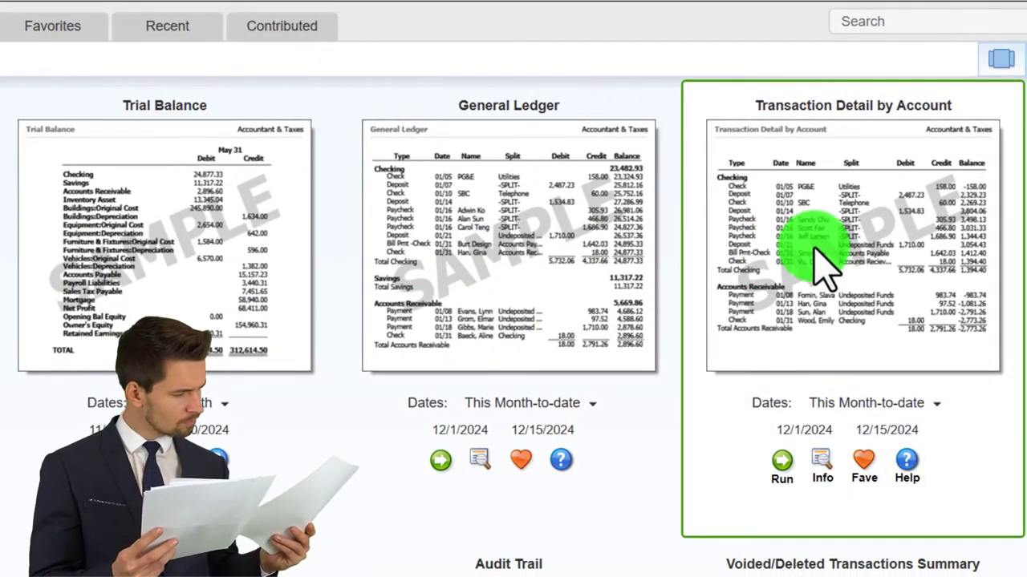
scroll(818, 264, "down", 4)
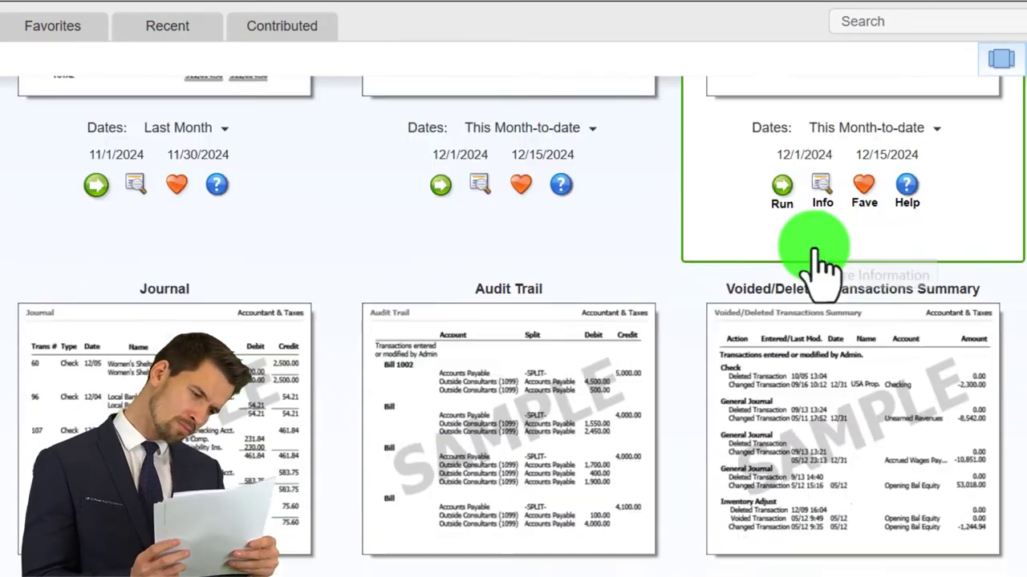
scroll(817, 258, "down", 1)
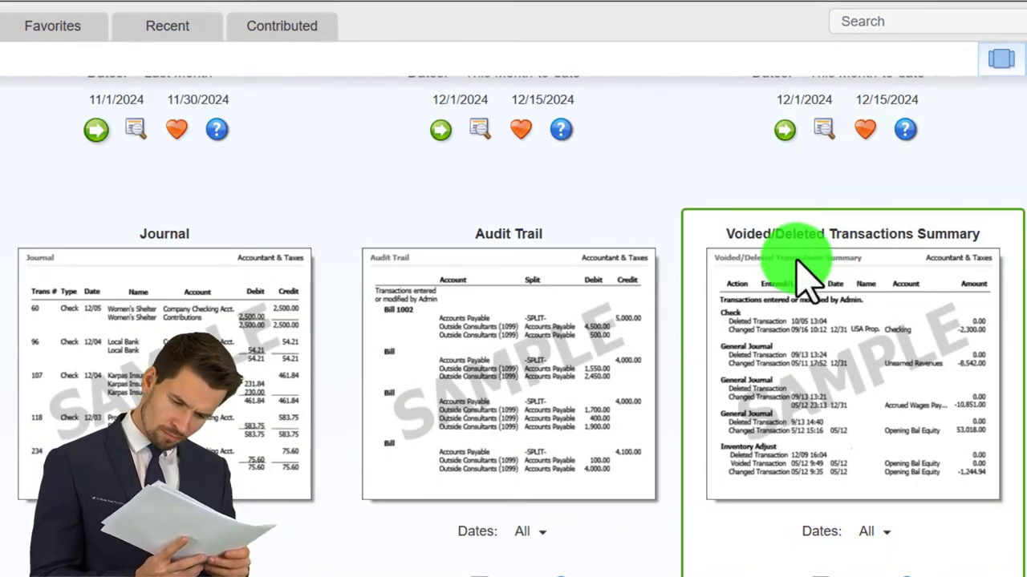
scroll(241, 368, "down", 1)
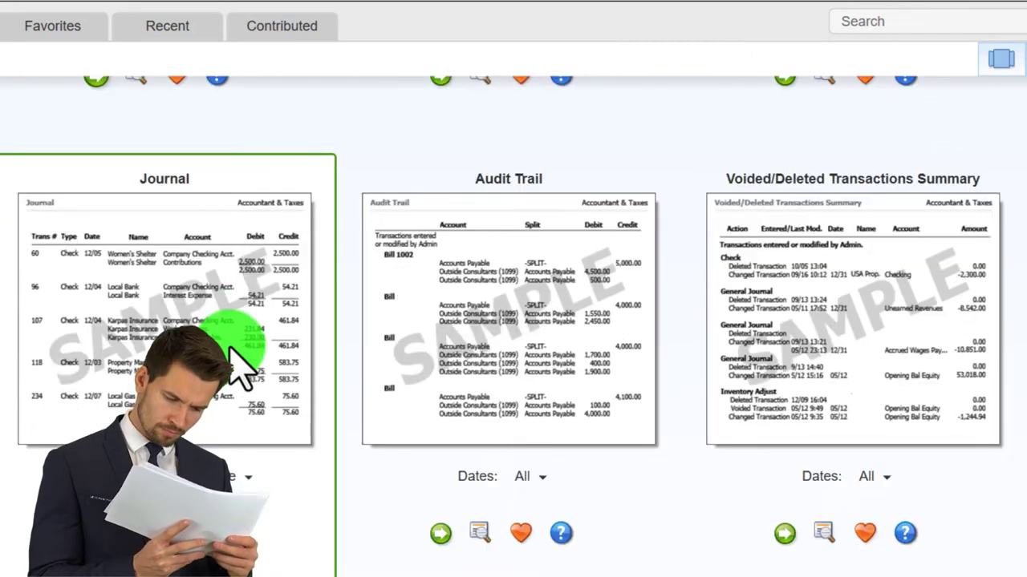
scroll(740, 365, "down", 7)
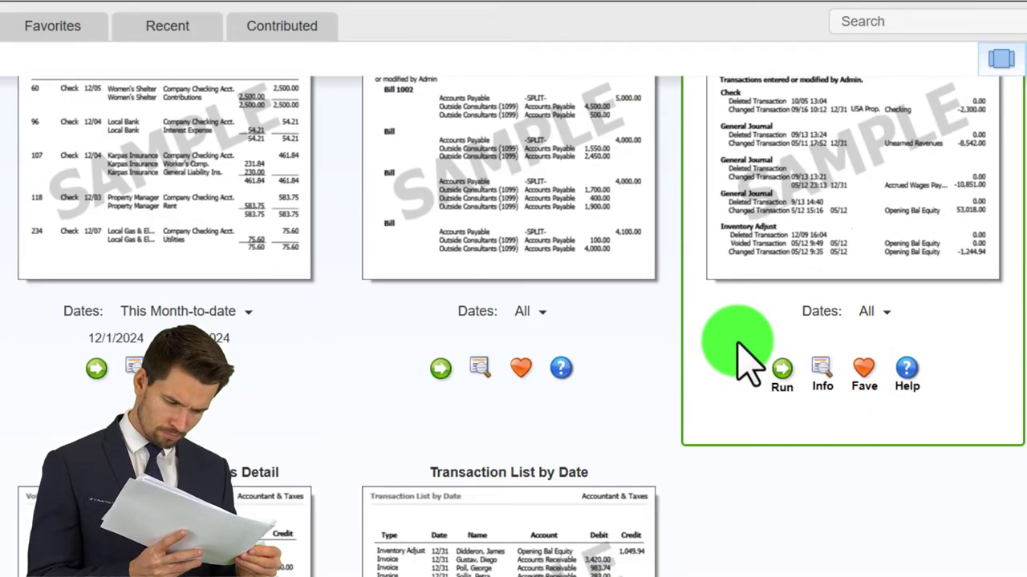
scroll(740, 365, "down", 2)
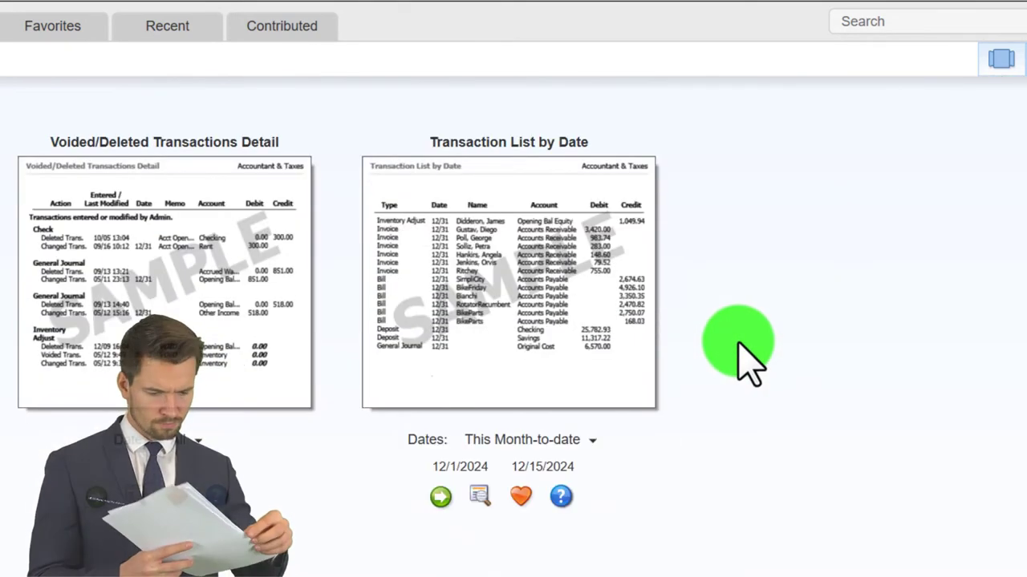
scroll(746, 356, "down", 7)
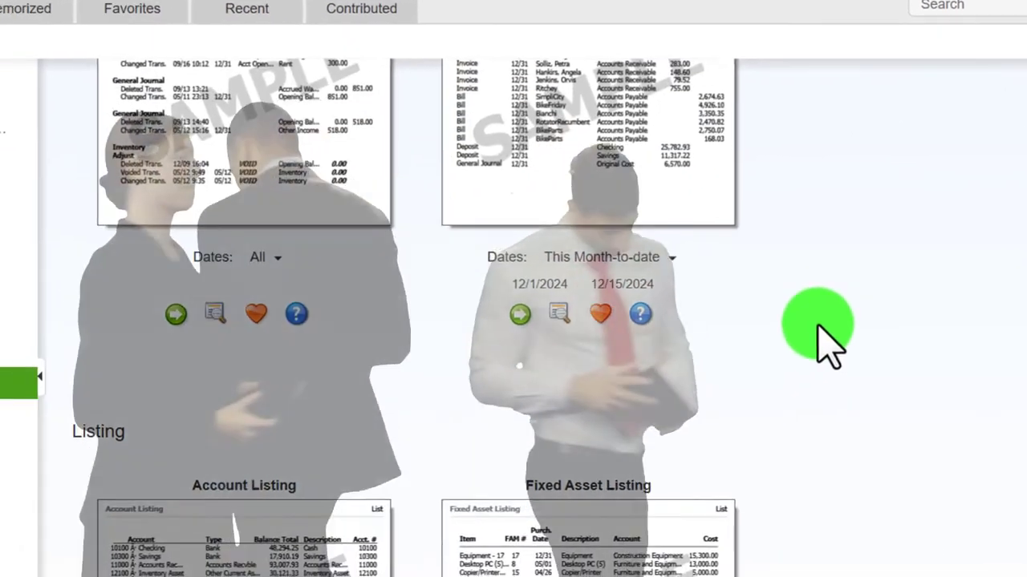
scroll(746, 357, "down", 1)
scroll(746, 357, "down", 1)
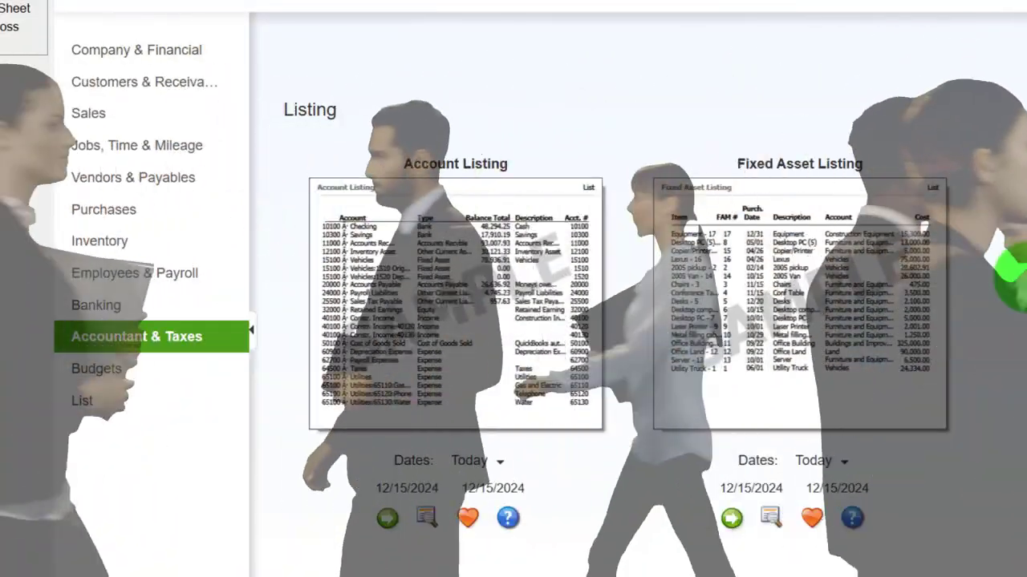
scroll(598, 296, "down", 3)
scroll(598, 297, "down", 5)
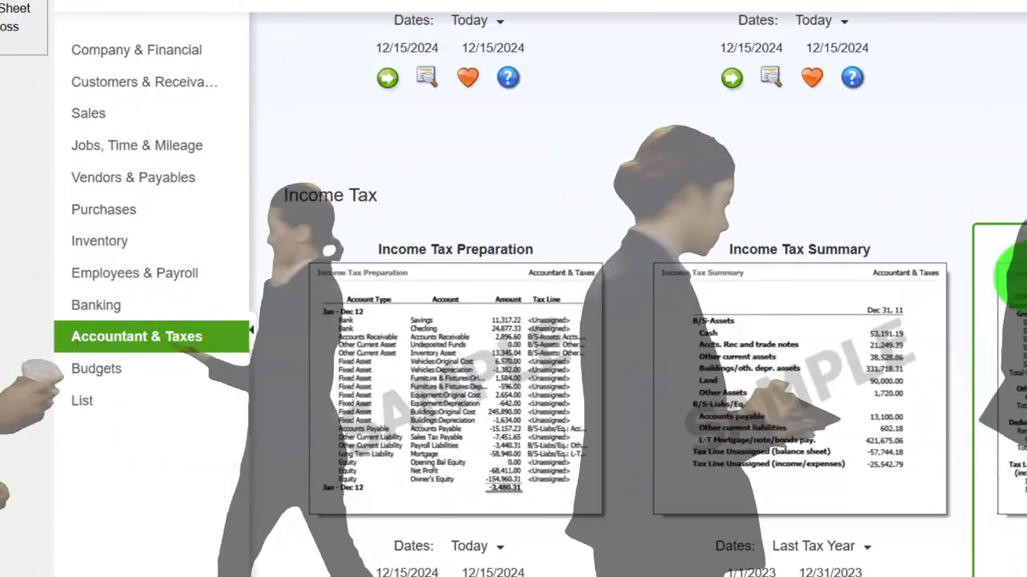
scroll(598, 297, "down", 5)
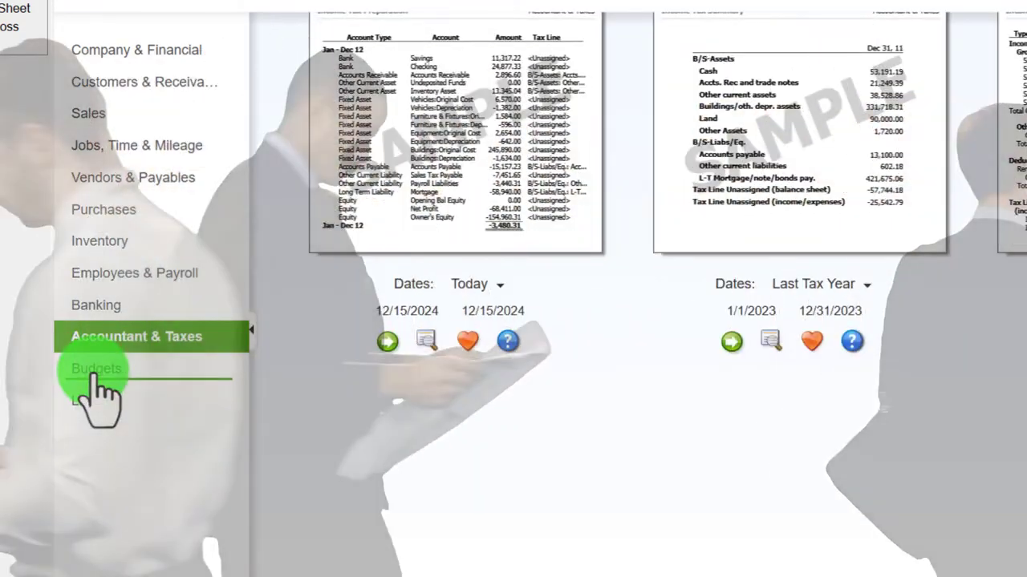
Run the Budget vs. Actual report from the Budgets reports with the Account by Month layout
left_click(98, 369)
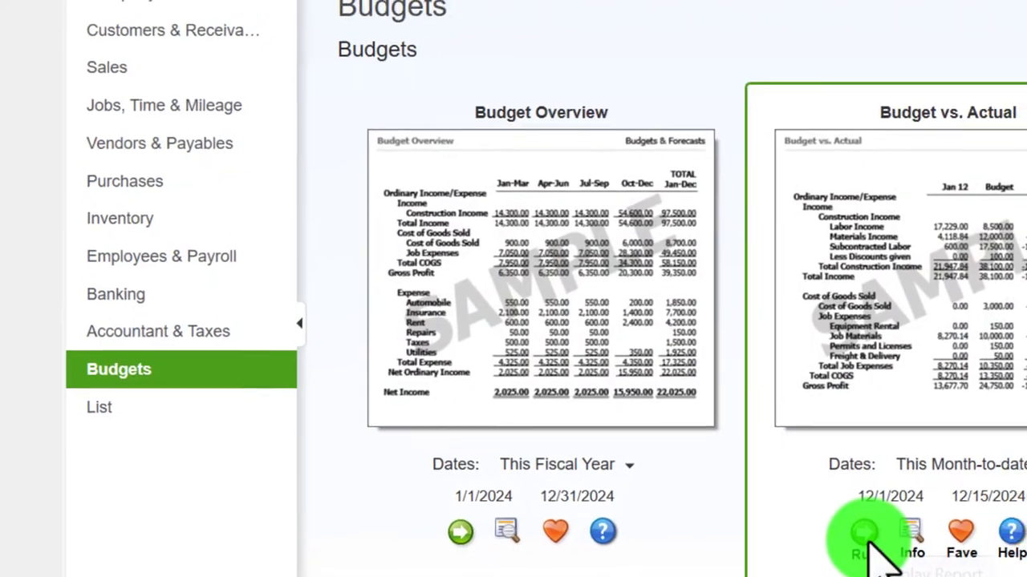
left_click(894, 527)
left_click(319, 403)
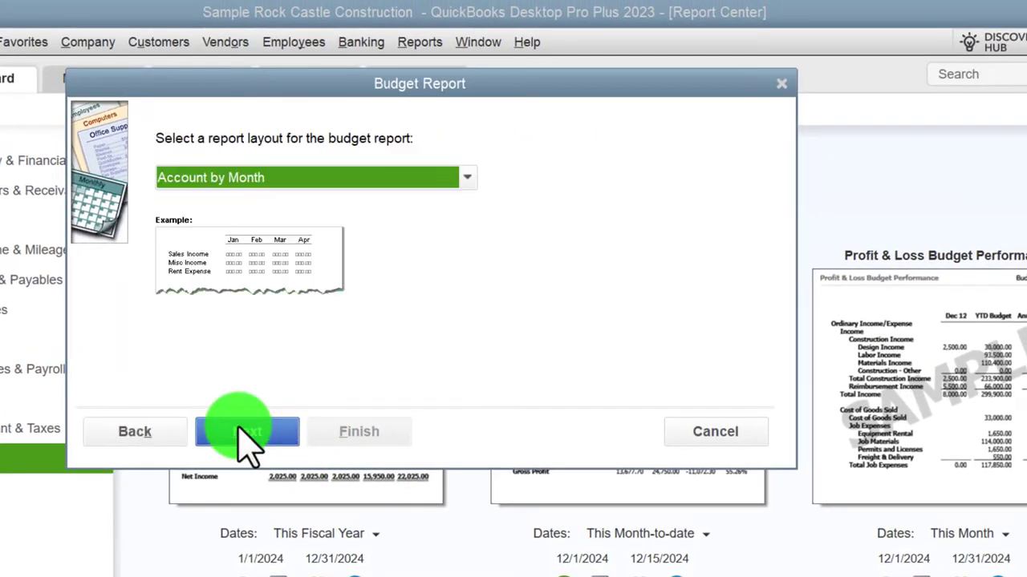
left_click(244, 433)
left_click(343, 445)
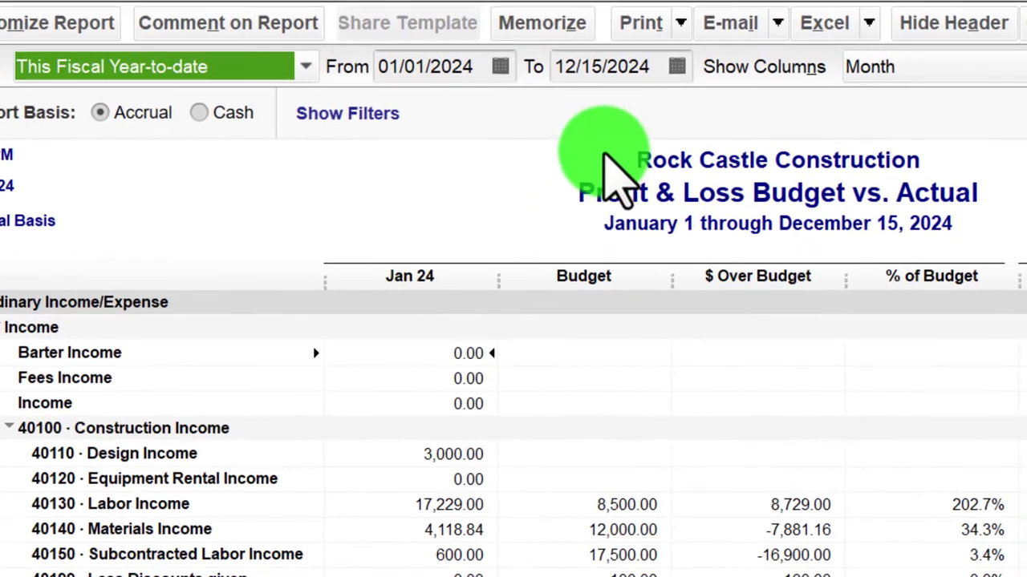
Set the Profit & Loss Budget vs. Actual date range from 01/01/2024 to 12/31/2024
key("Tab")
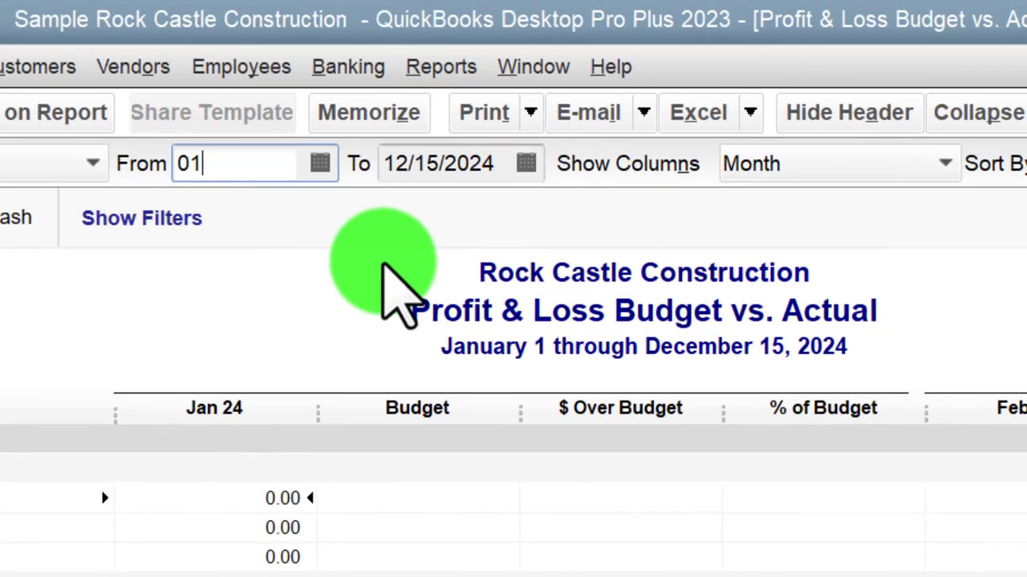
type("01012024")
key("Tab")
type("12/31/2")
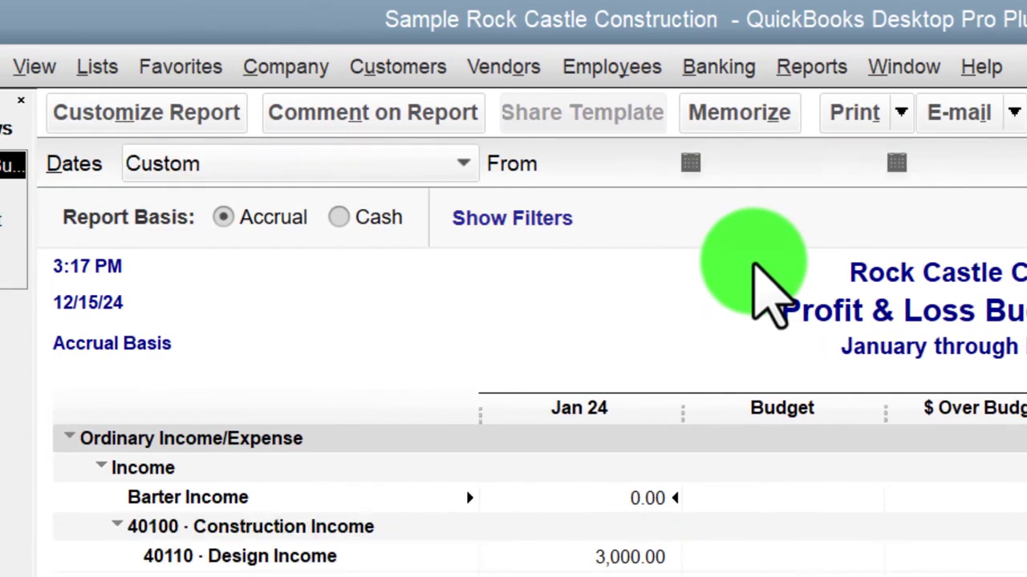
type("024")
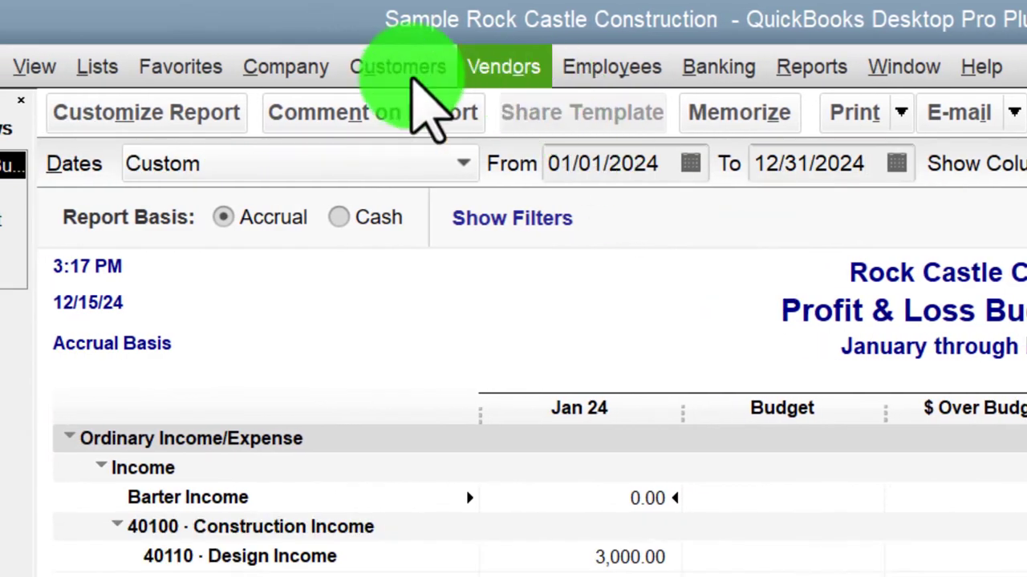
Turn off Date Prepared, Time Prepared and Report Basis in the budget report's header and enter the preparer's name as extra footer line
left_click(201, 112)
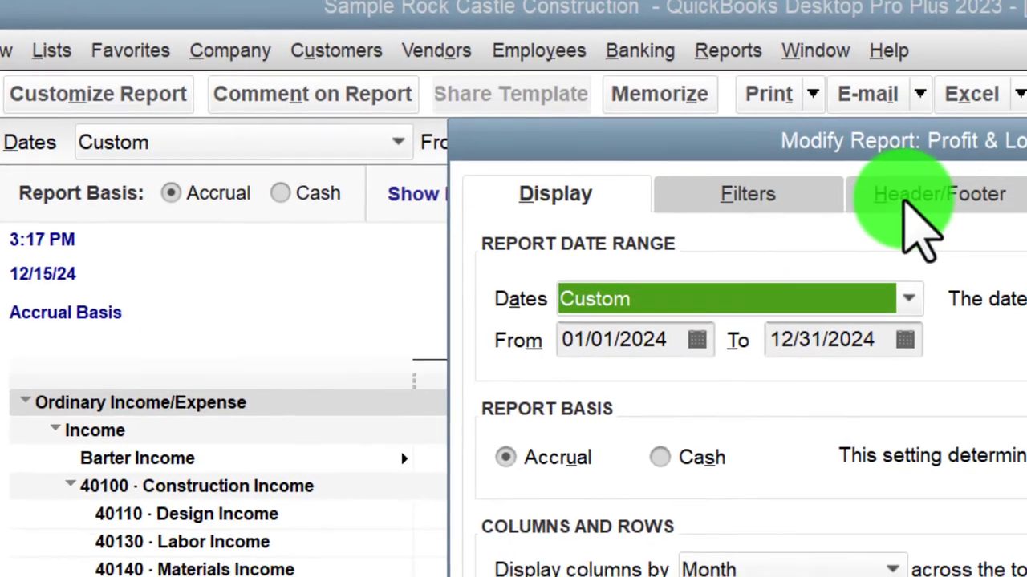
left_click(994, 220)
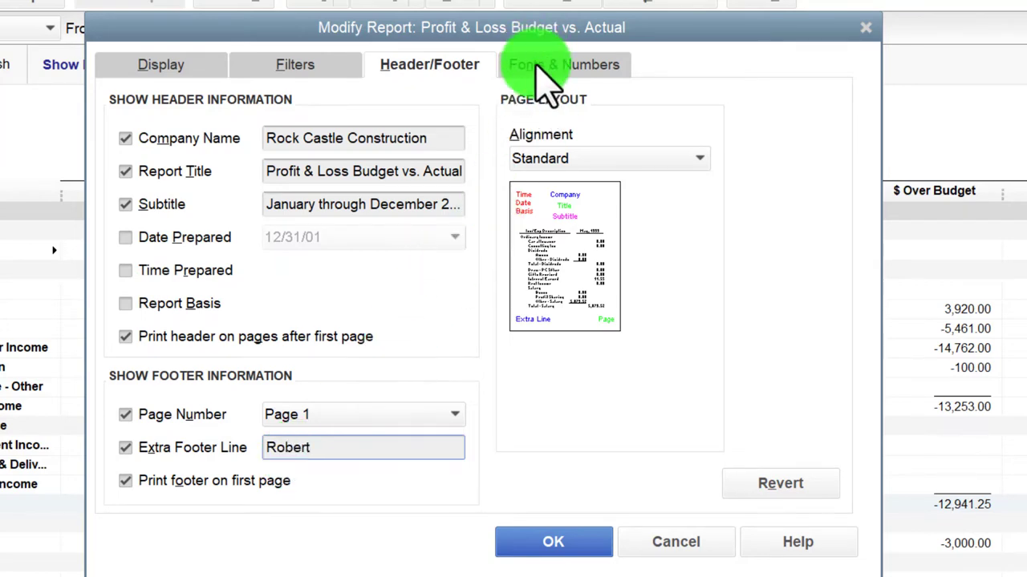
Set the budget report's column label font size to 12 and change all related fonts
left_click(545, 76)
left_click(416, 349)
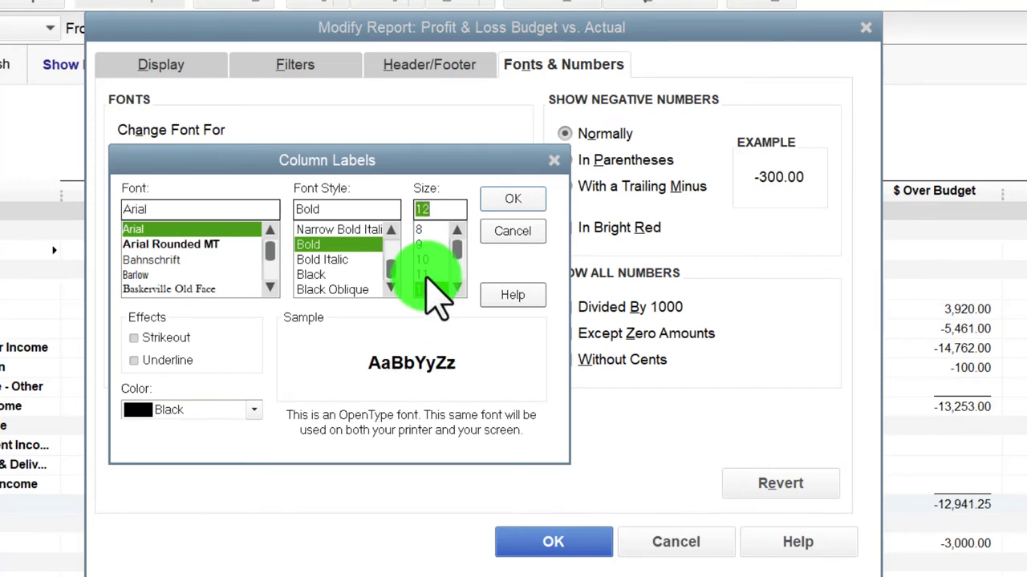
left_click(514, 202)
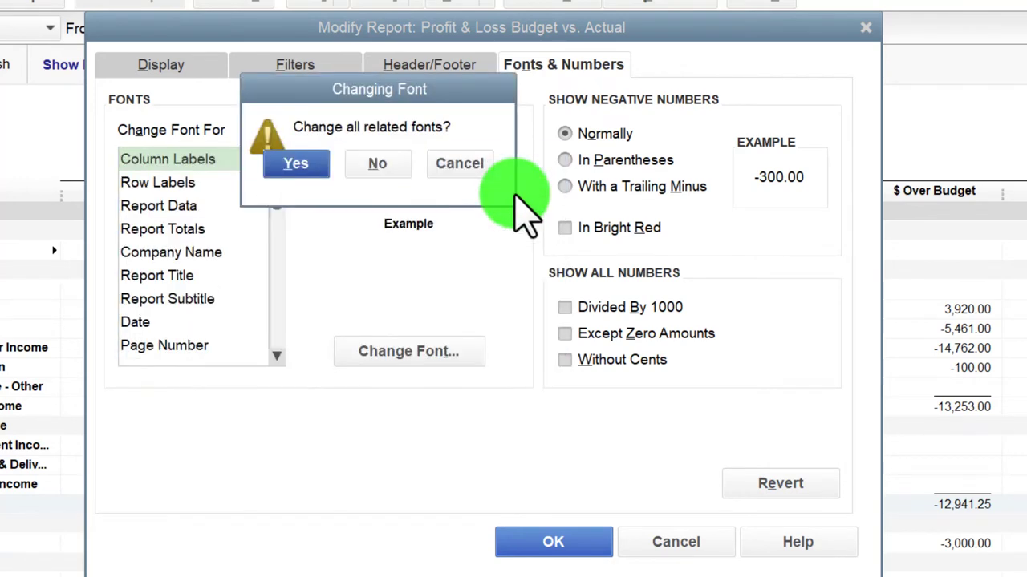
left_click(299, 170)
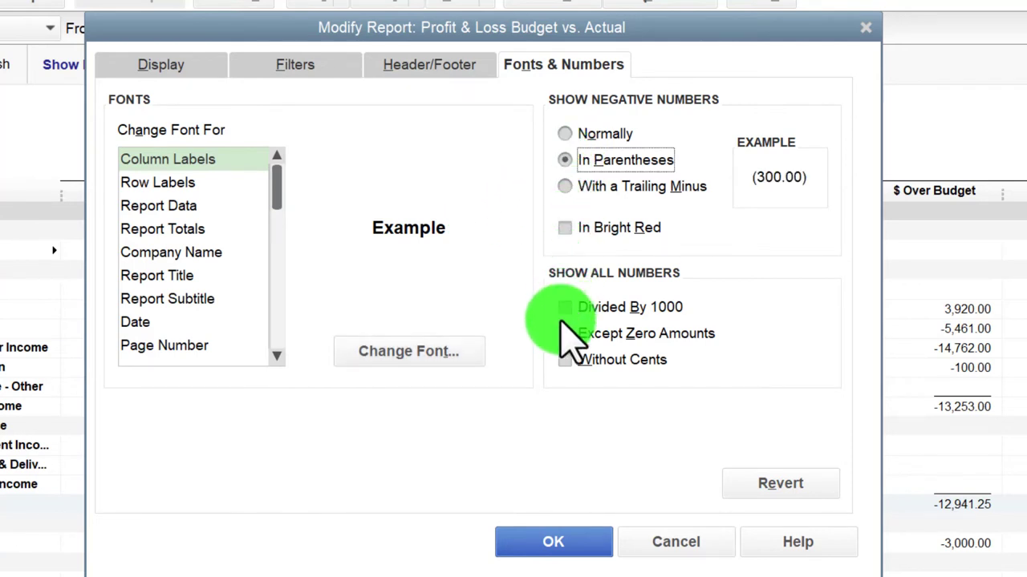
Show the budget report's numbers without cents, with negative numbers in parentheses and bright red
left_click(563, 361)
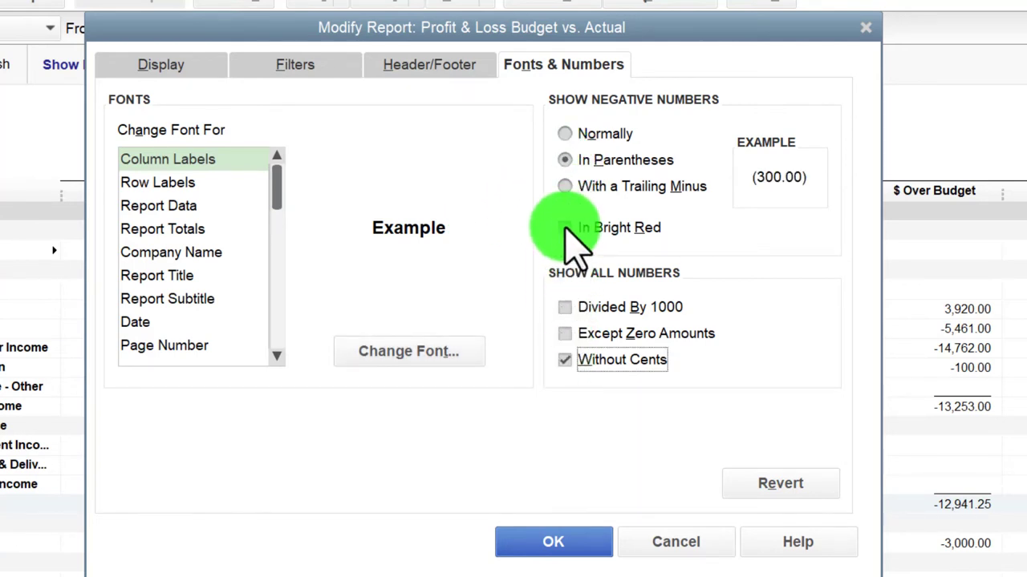
left_click(565, 228)
left_click(561, 550)
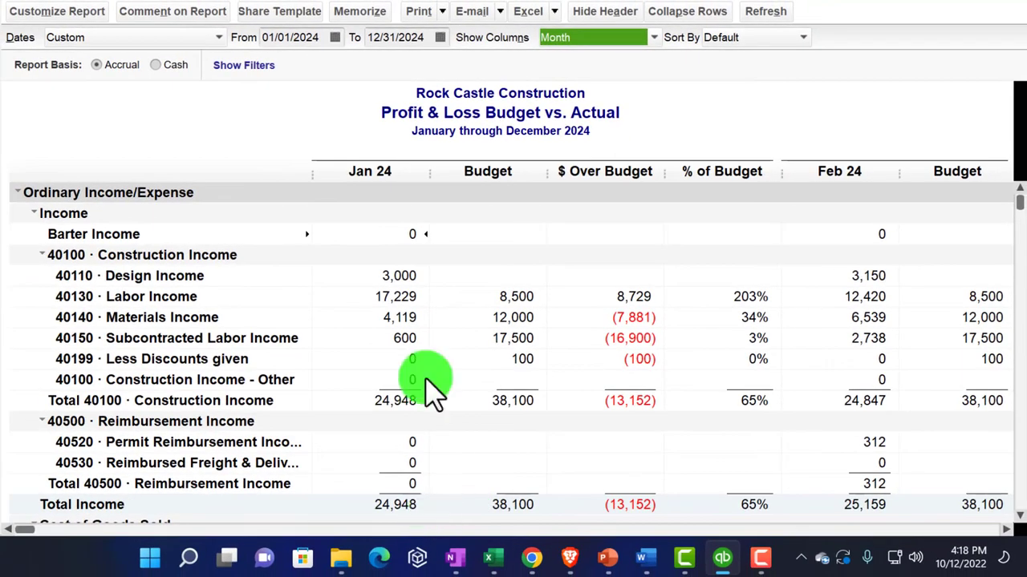
Memorize the Profit & Loss Budget vs. Actual report in the Client Month End Reports group
left_click(360, 11)
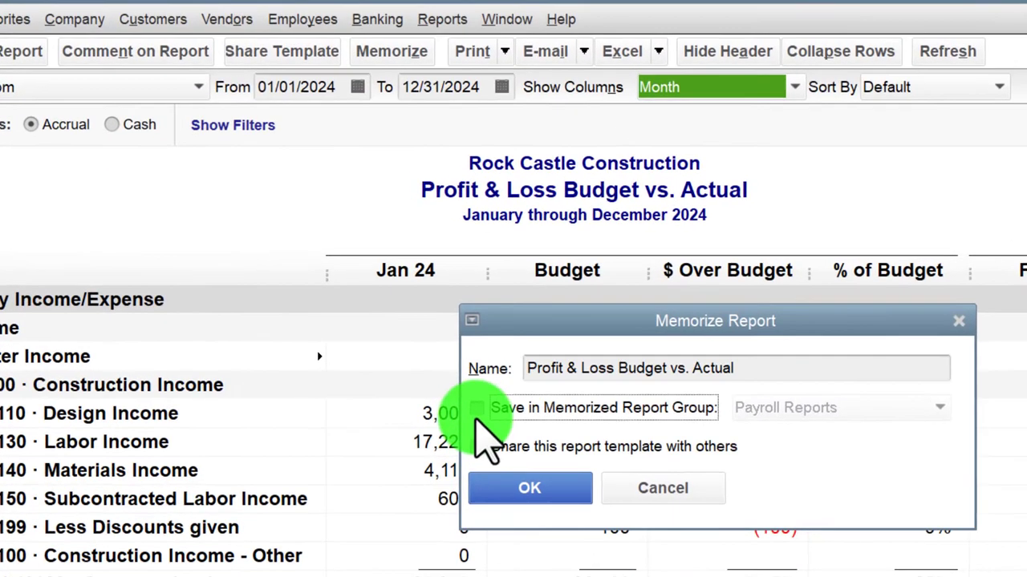
left_click(477, 409)
left_click(774, 409)
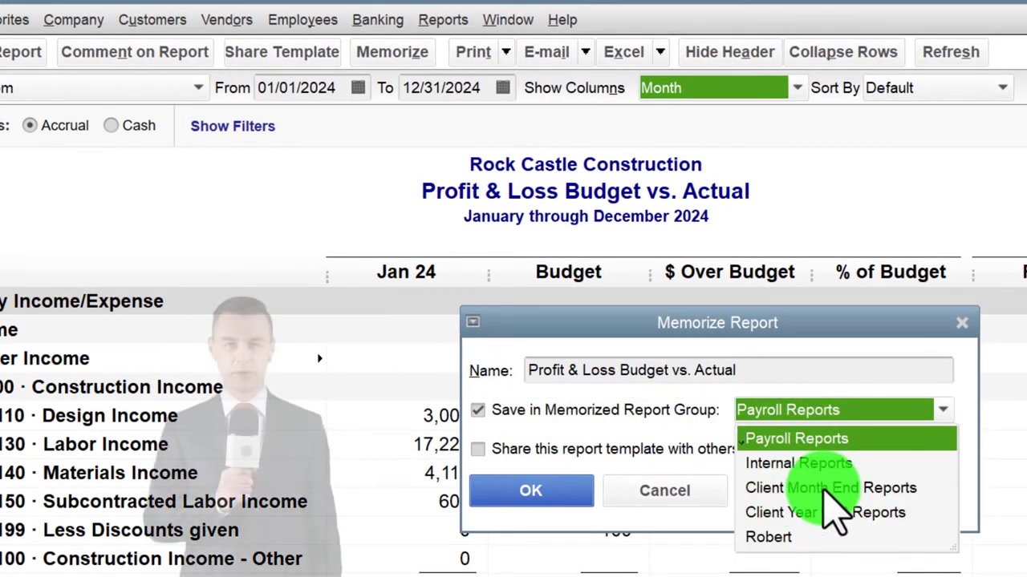
left_click(850, 488)
left_click(574, 488)
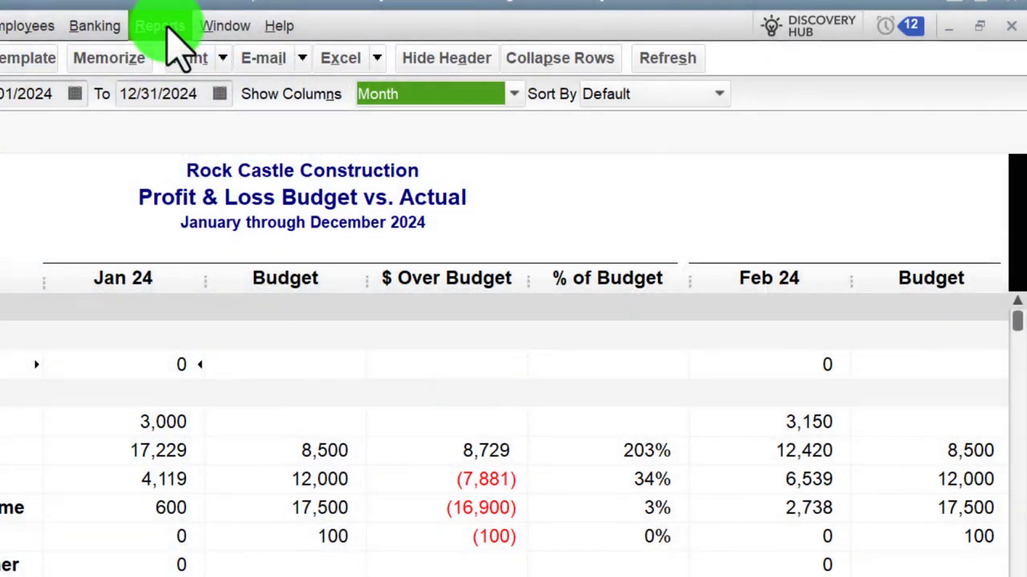
Examine which memorized reports are stored in the Client Month End Reports group
left_click(161, 26)
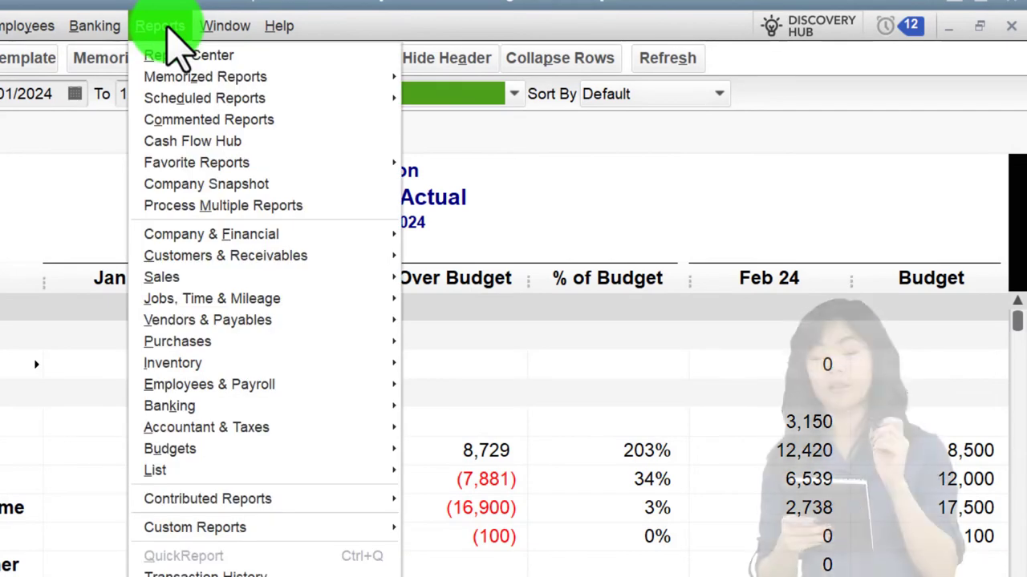
mouse_move(259, 79)
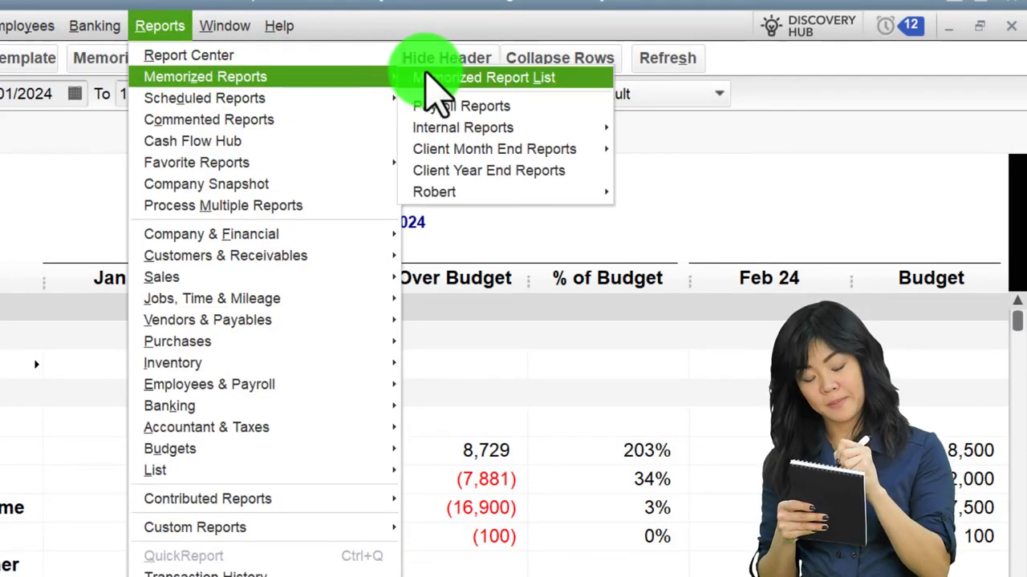
mouse_move(473, 152)
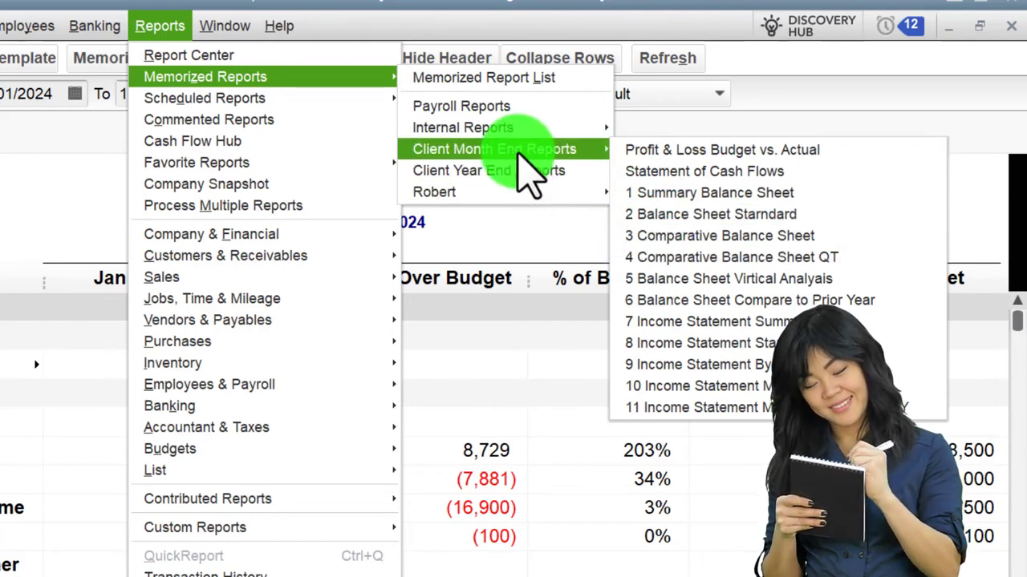
mouse_move(525, 131)
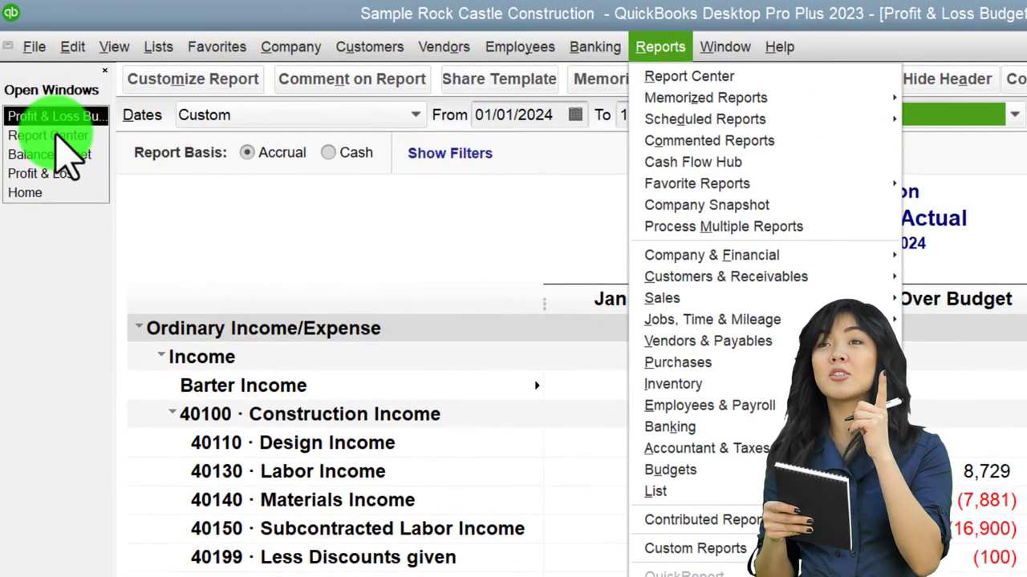
Show the Report Center's memorized reports in list view and review the Client Month End Reports group through Profit & Loss Budget vs. Actual
left_click(48, 135)
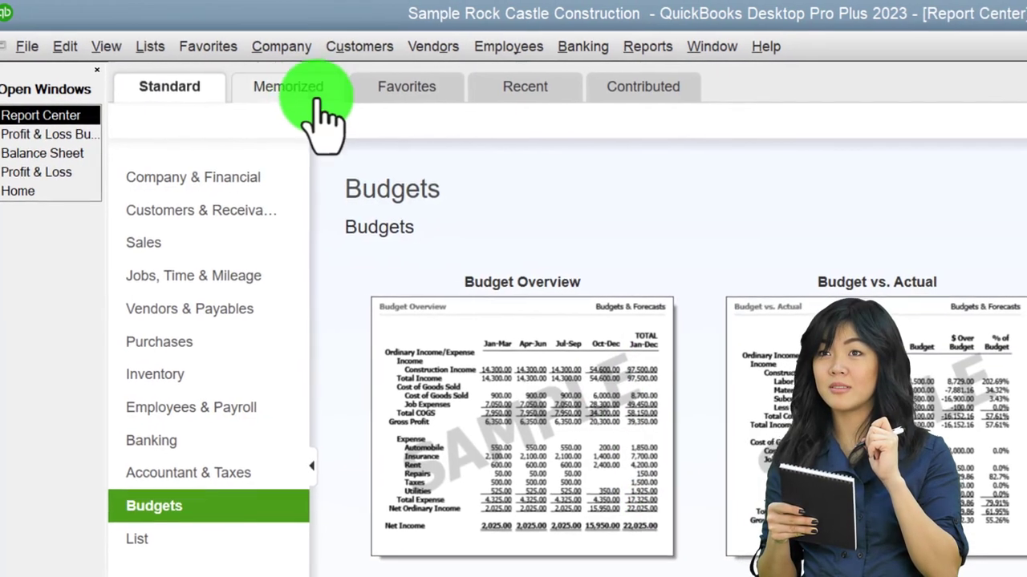
left_click(309, 90)
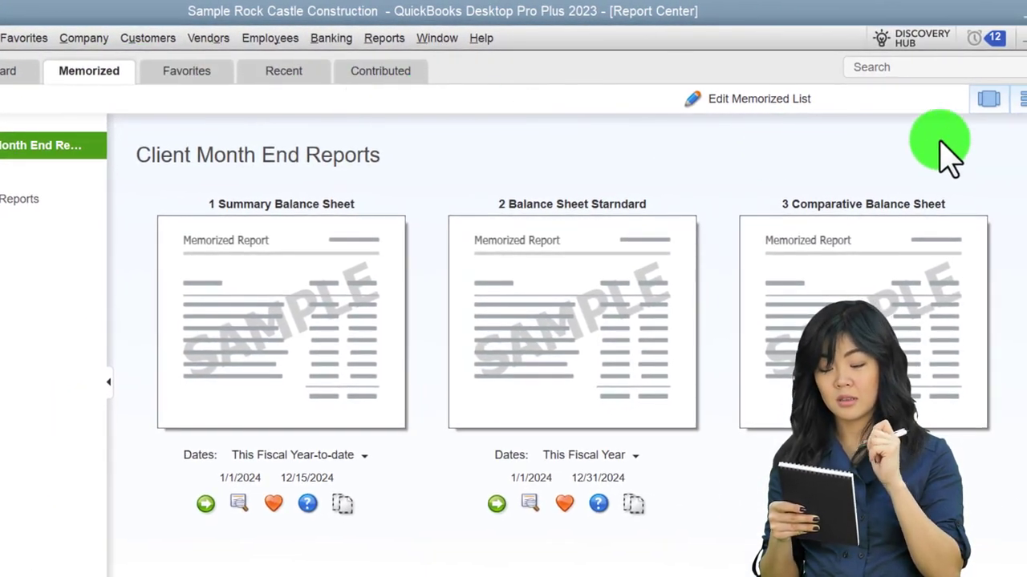
left_click(1015, 100)
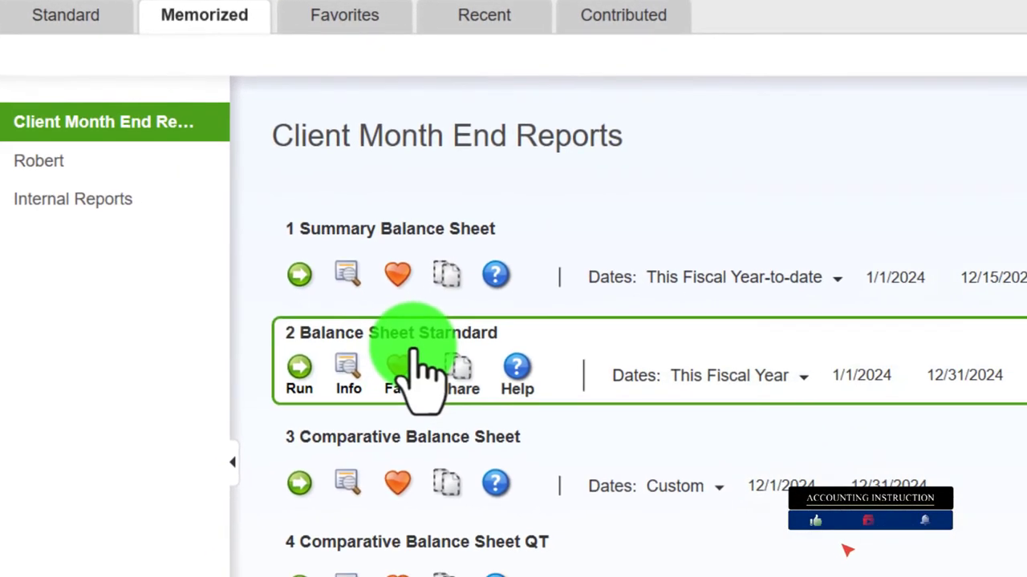
scroll(489, 405, "down", 5)
scroll(277, 317, "down", 5)
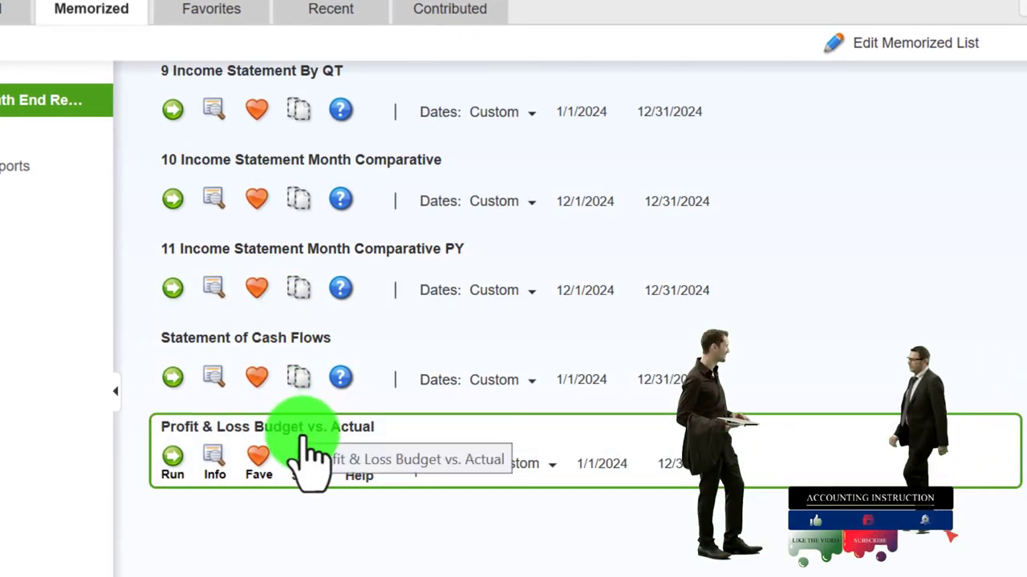
scroll(309, 461, "up", 10)
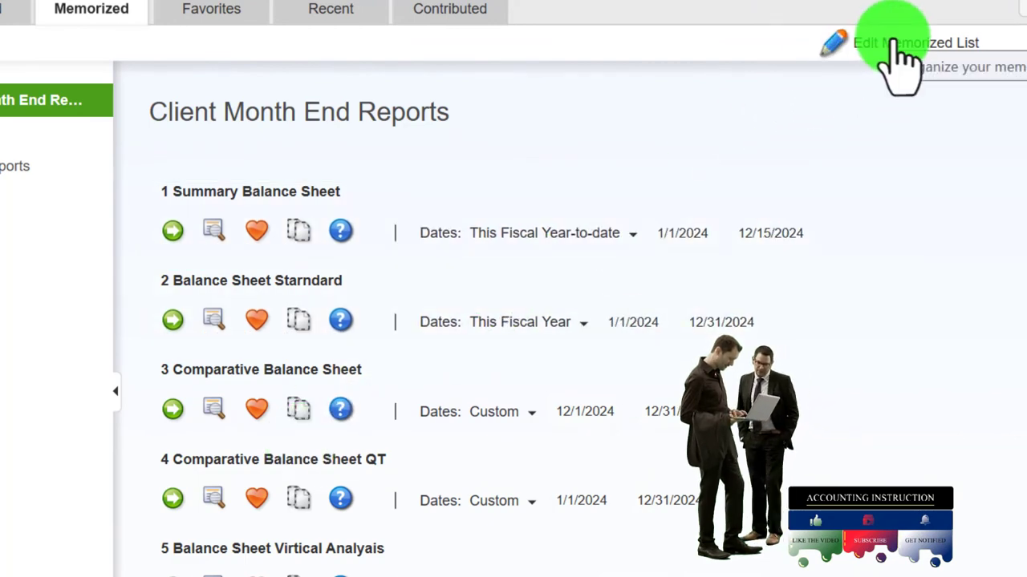
Display the Internal Reports group of memorized reports in the Report Center and review its reports
left_click(897, 44)
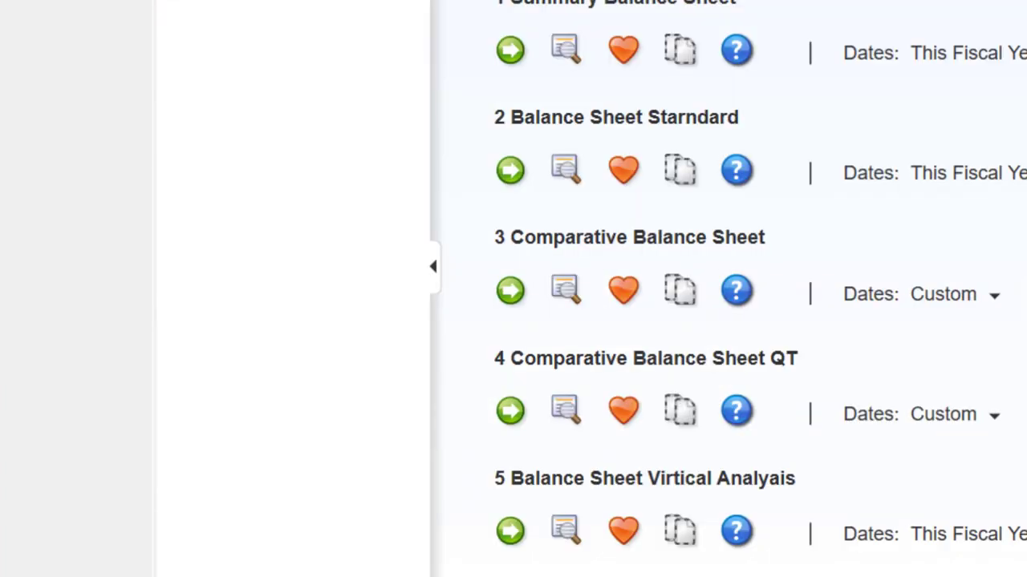
left_click(212, 50)
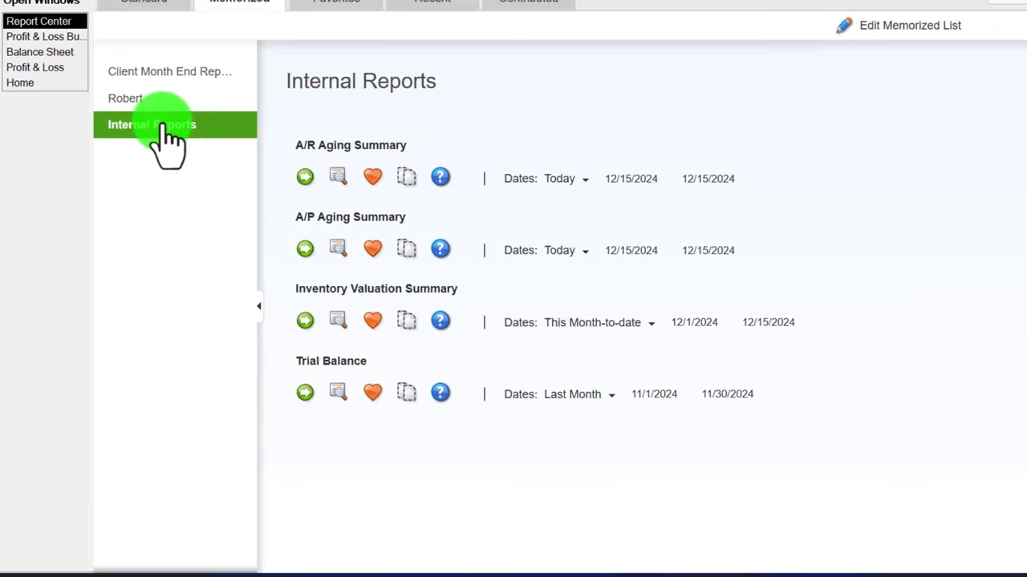
left_click(297, 193)
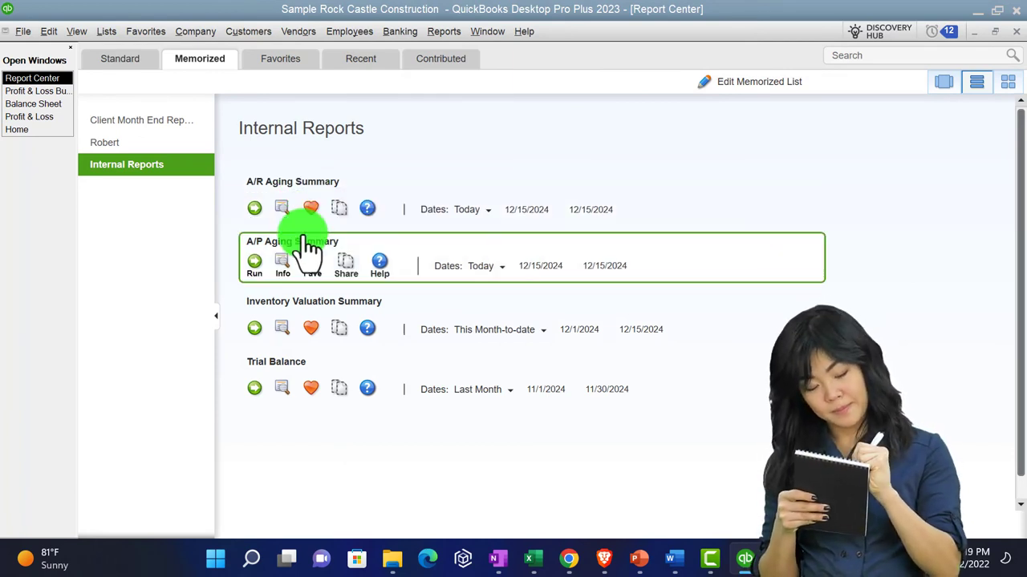
Open the memorized report list for editing and move A/R Aging Summary directly below Trial Balance in the Internal Reports group
left_click(770, 82)
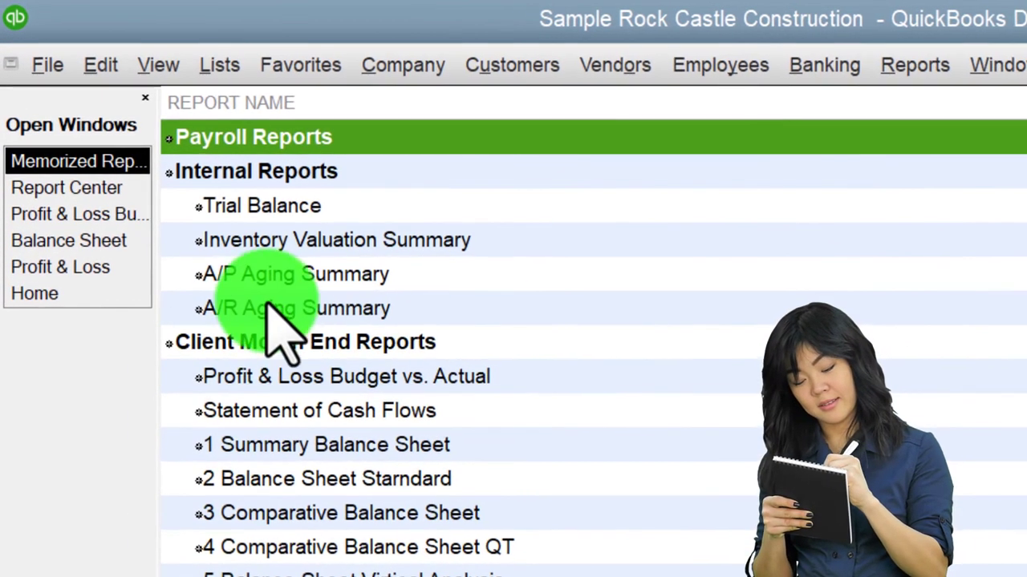
left_click_drag(192, 301, 192, 224)
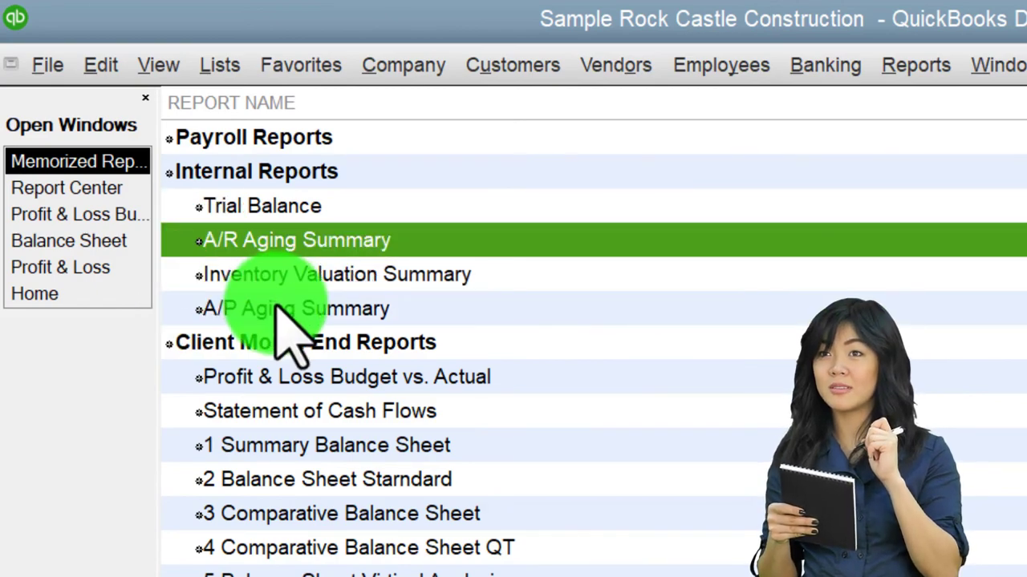